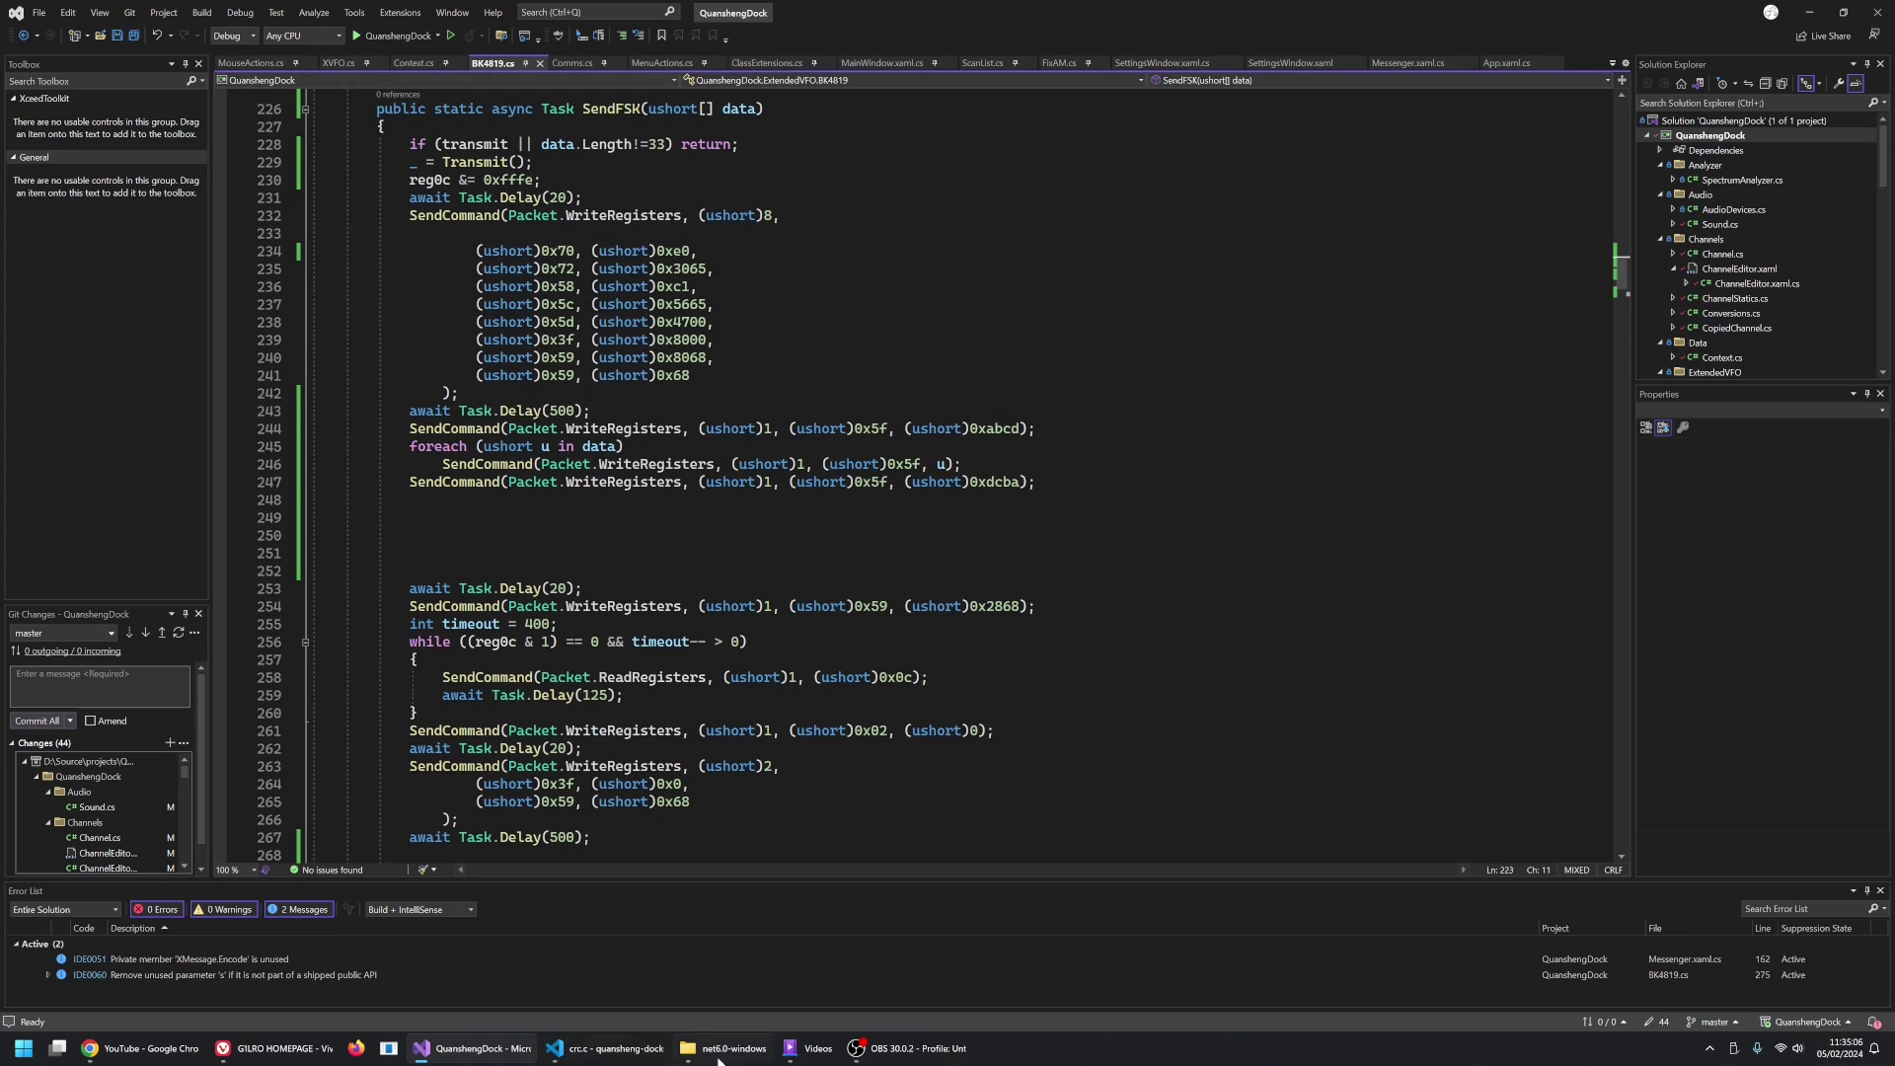
From the net6.0-windows folder, bring up Quansheng Dock, then move and enlarge its window
left_click(727, 1049)
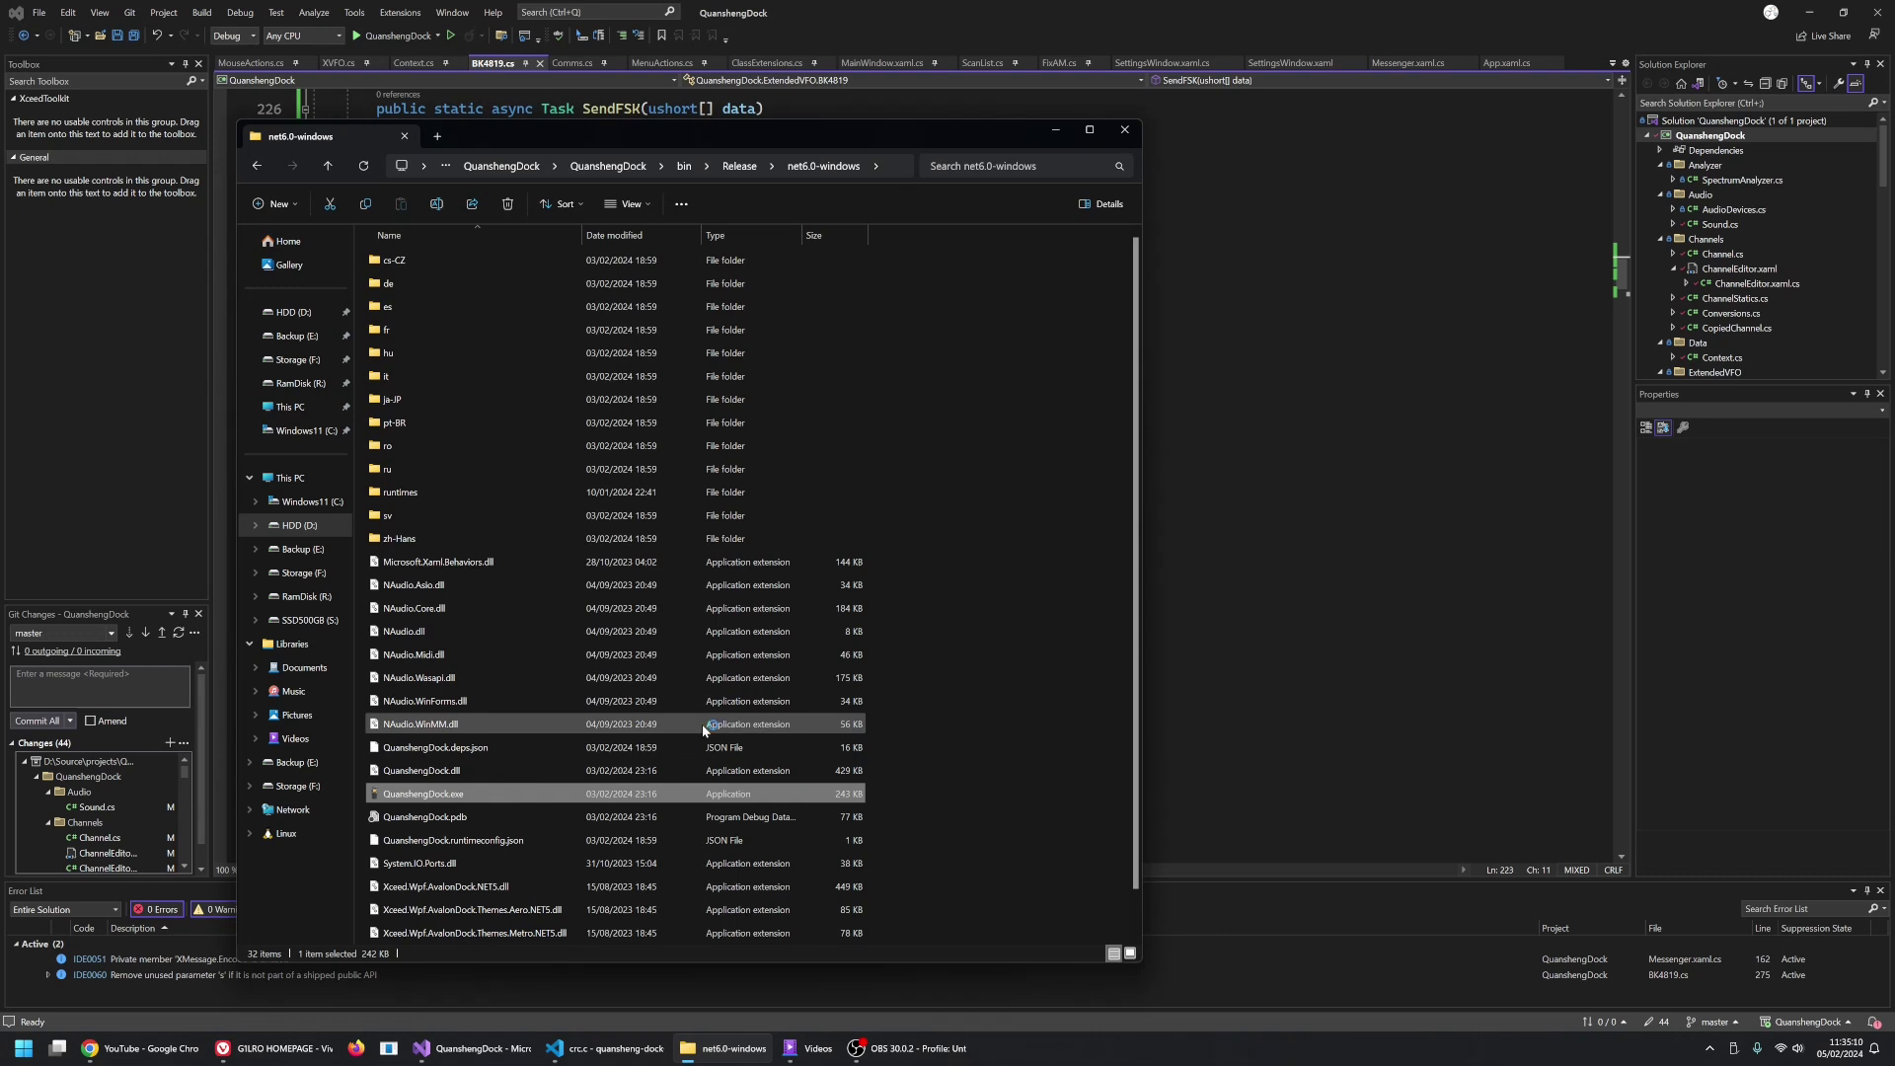
left_click_drag(244, 188, 437, 98)
left_click_drag(656, 403, 1072, 761)
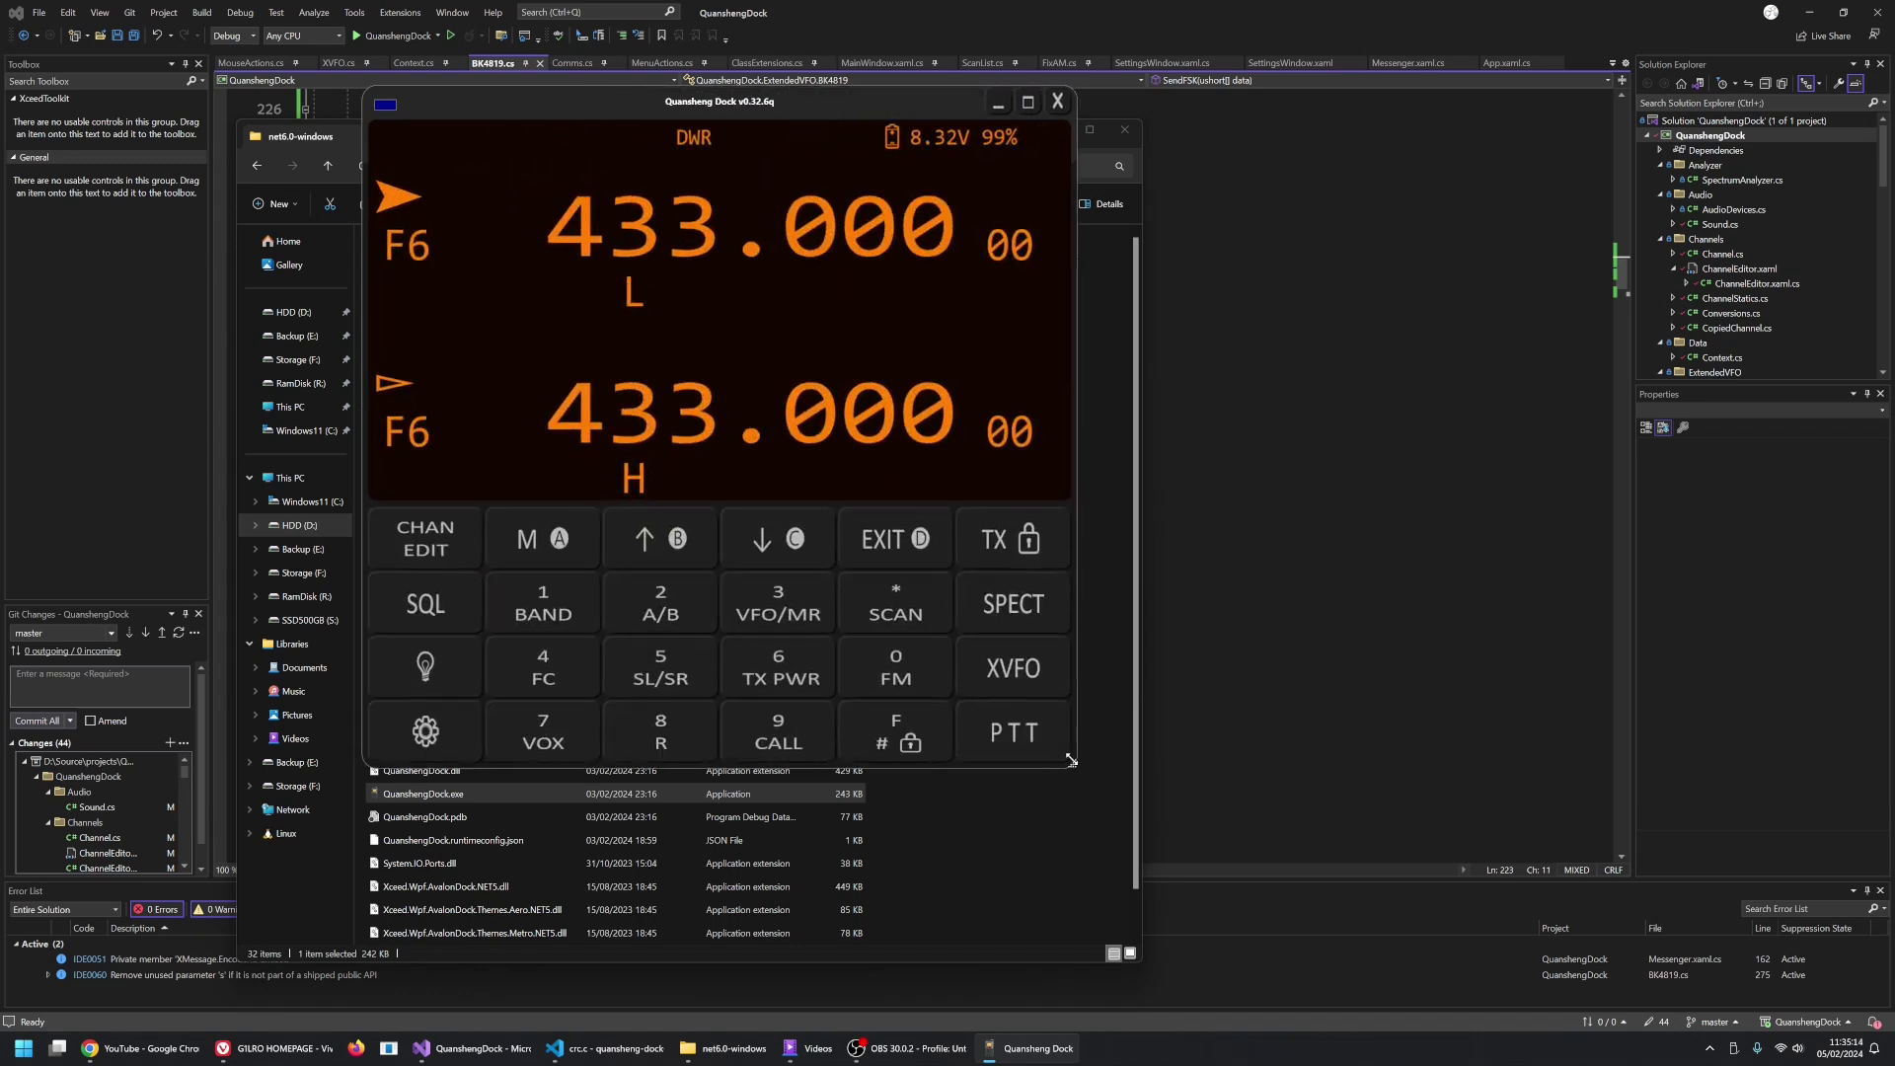
Check the Serial Port list in Quansheng Dock settings, keeping COM7, and close settings
left_click(425, 727)
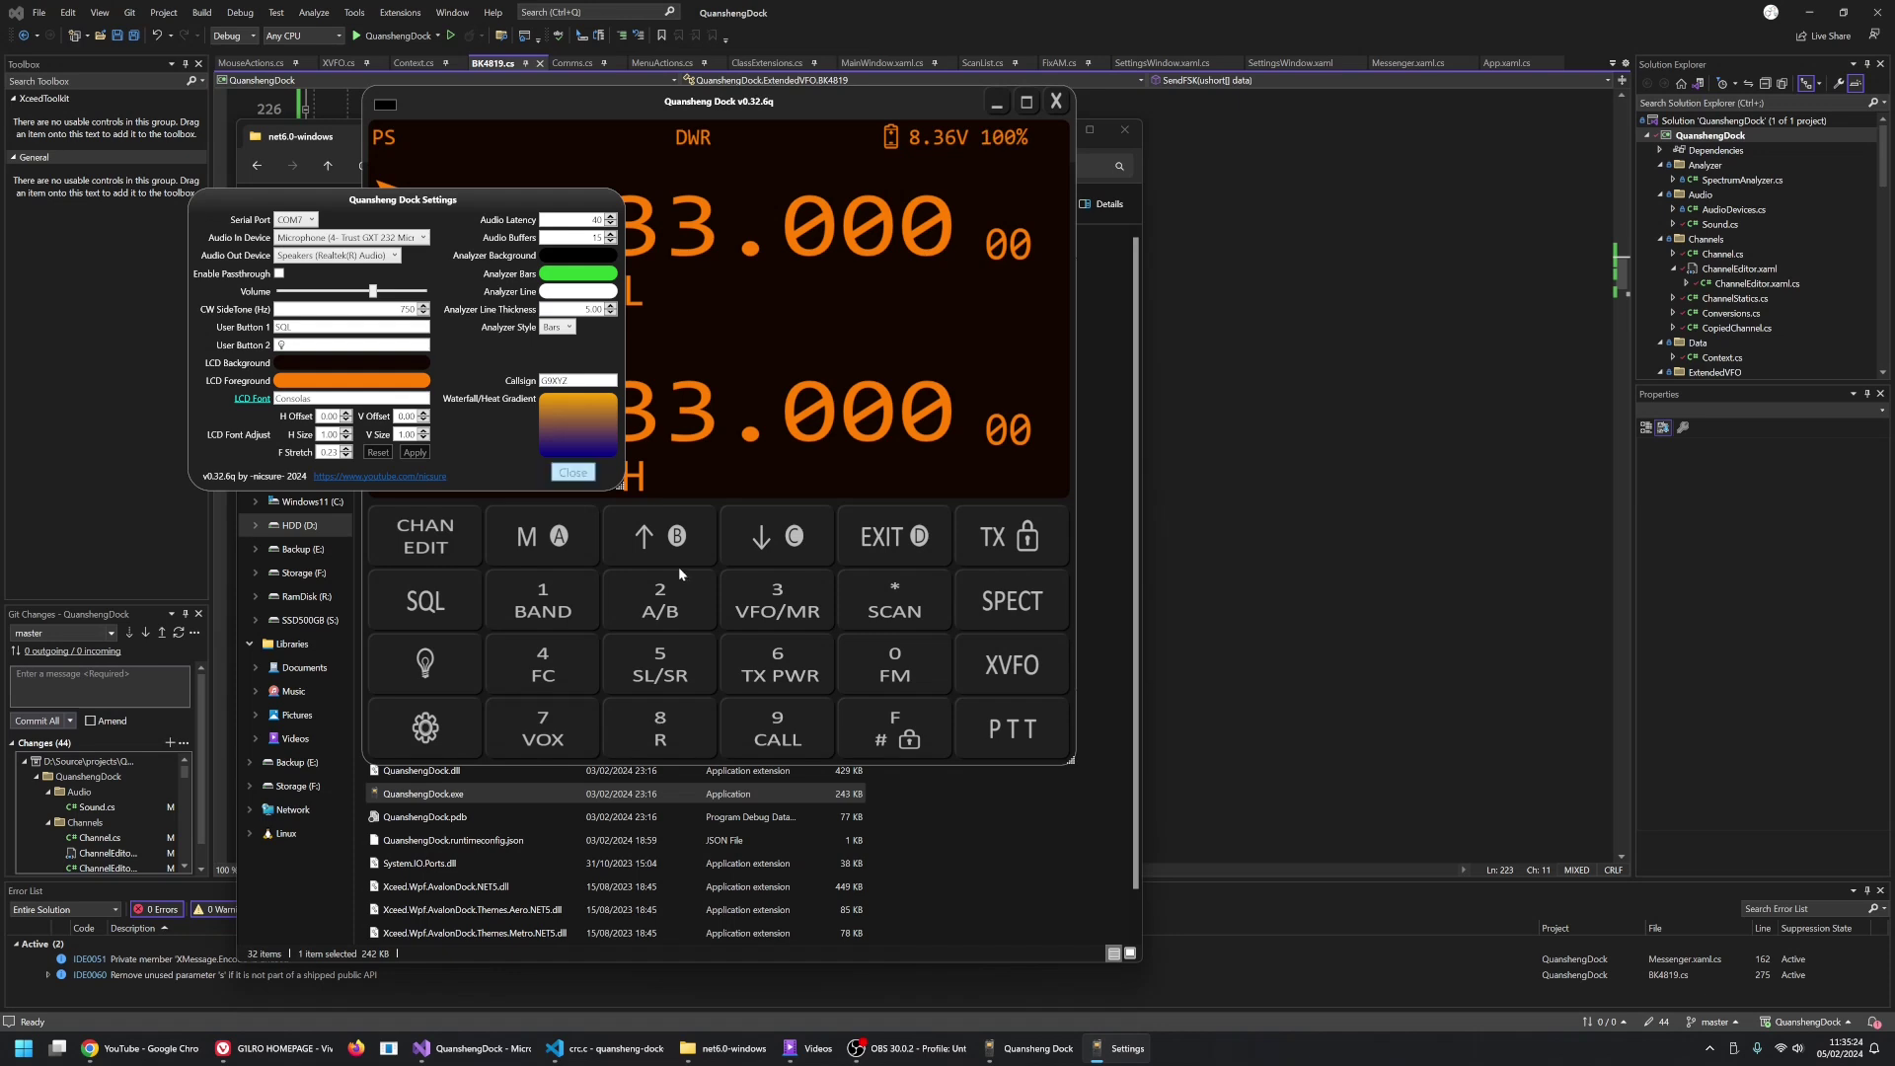
left_click(304, 221)
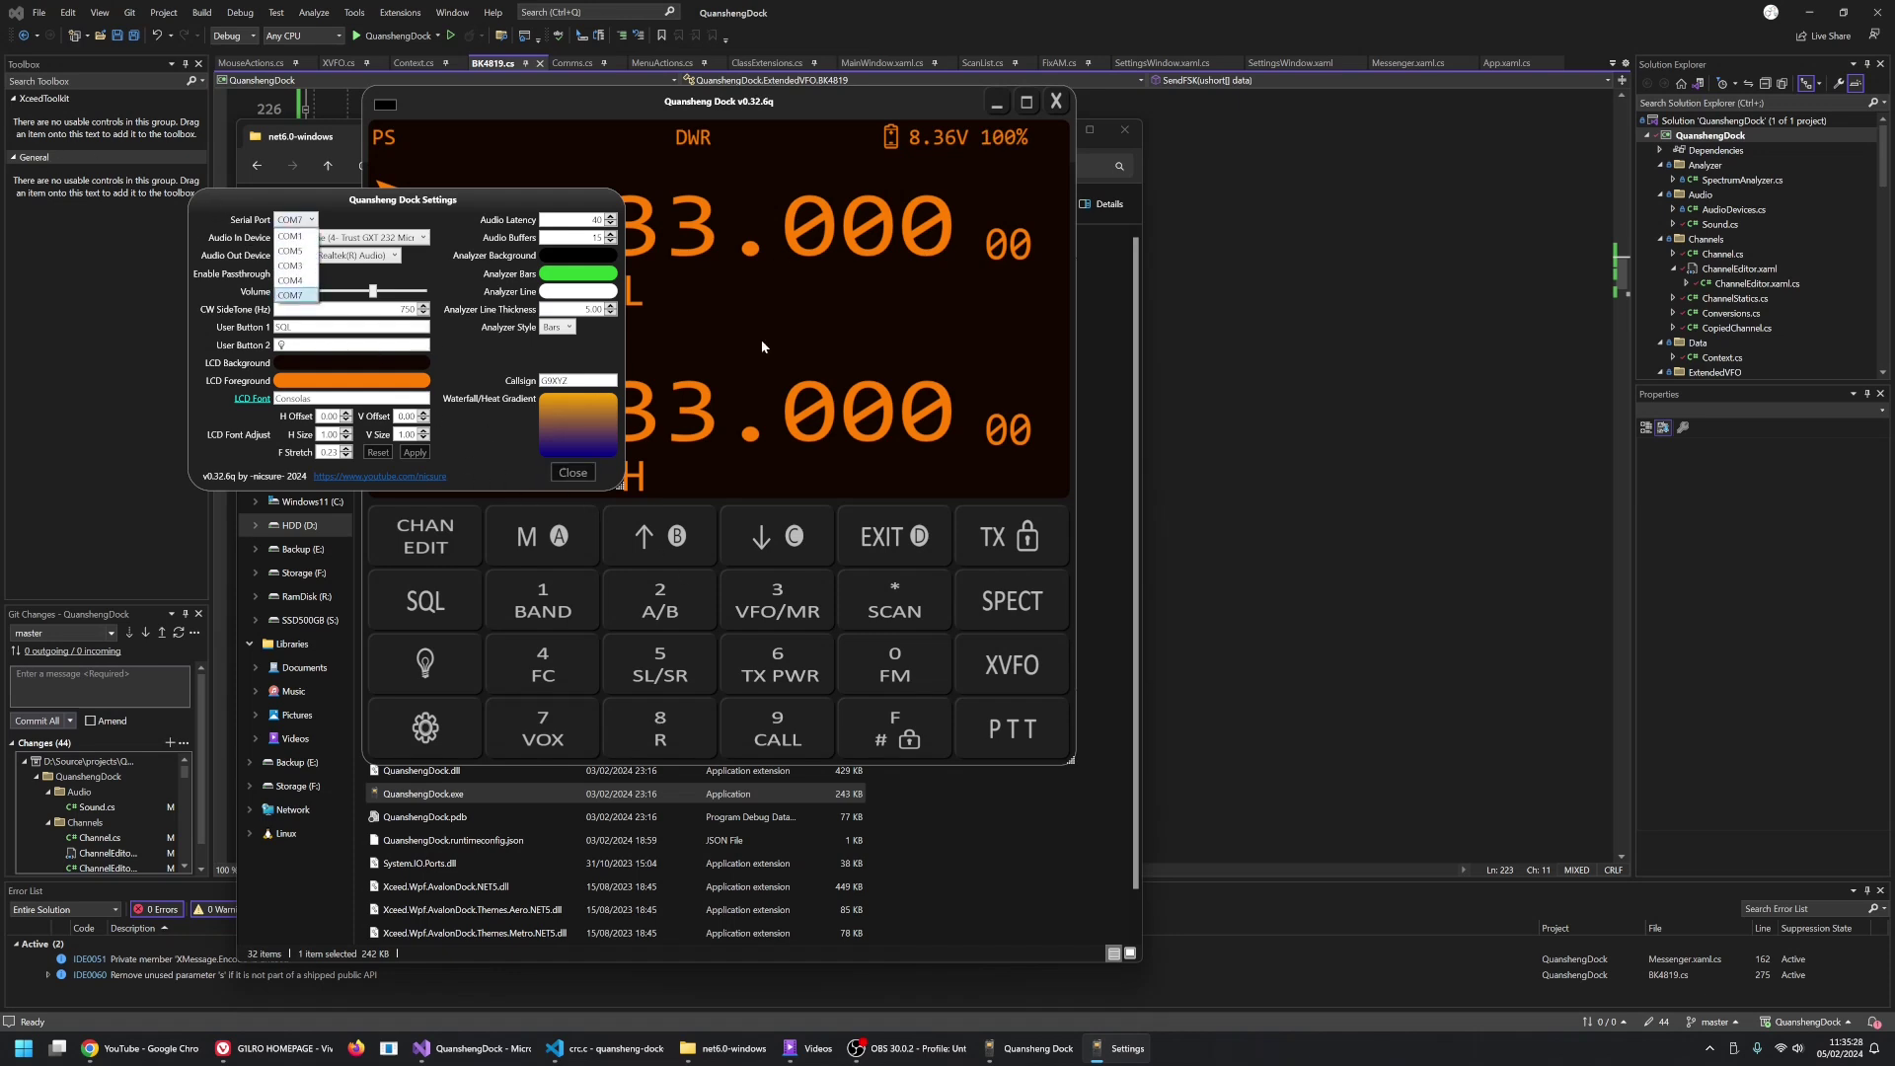
left_click(571, 473)
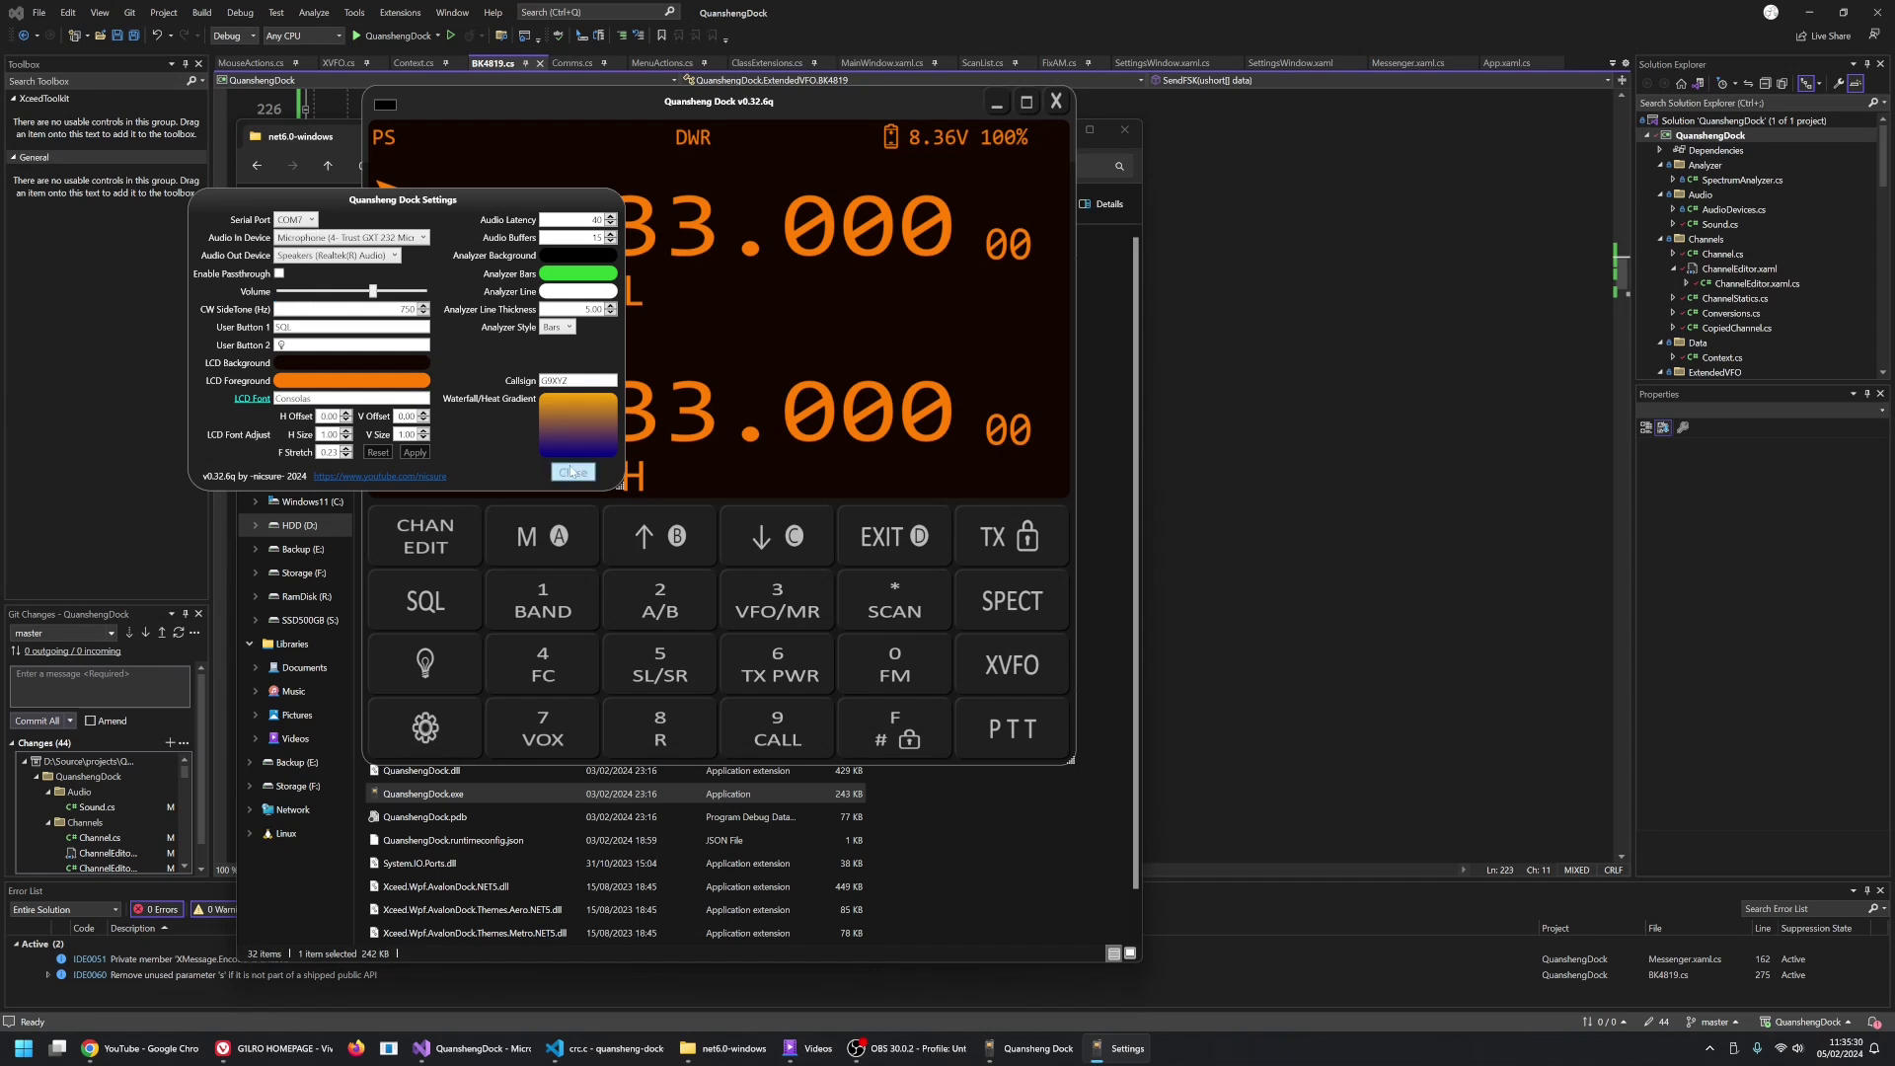
left_click(572, 473)
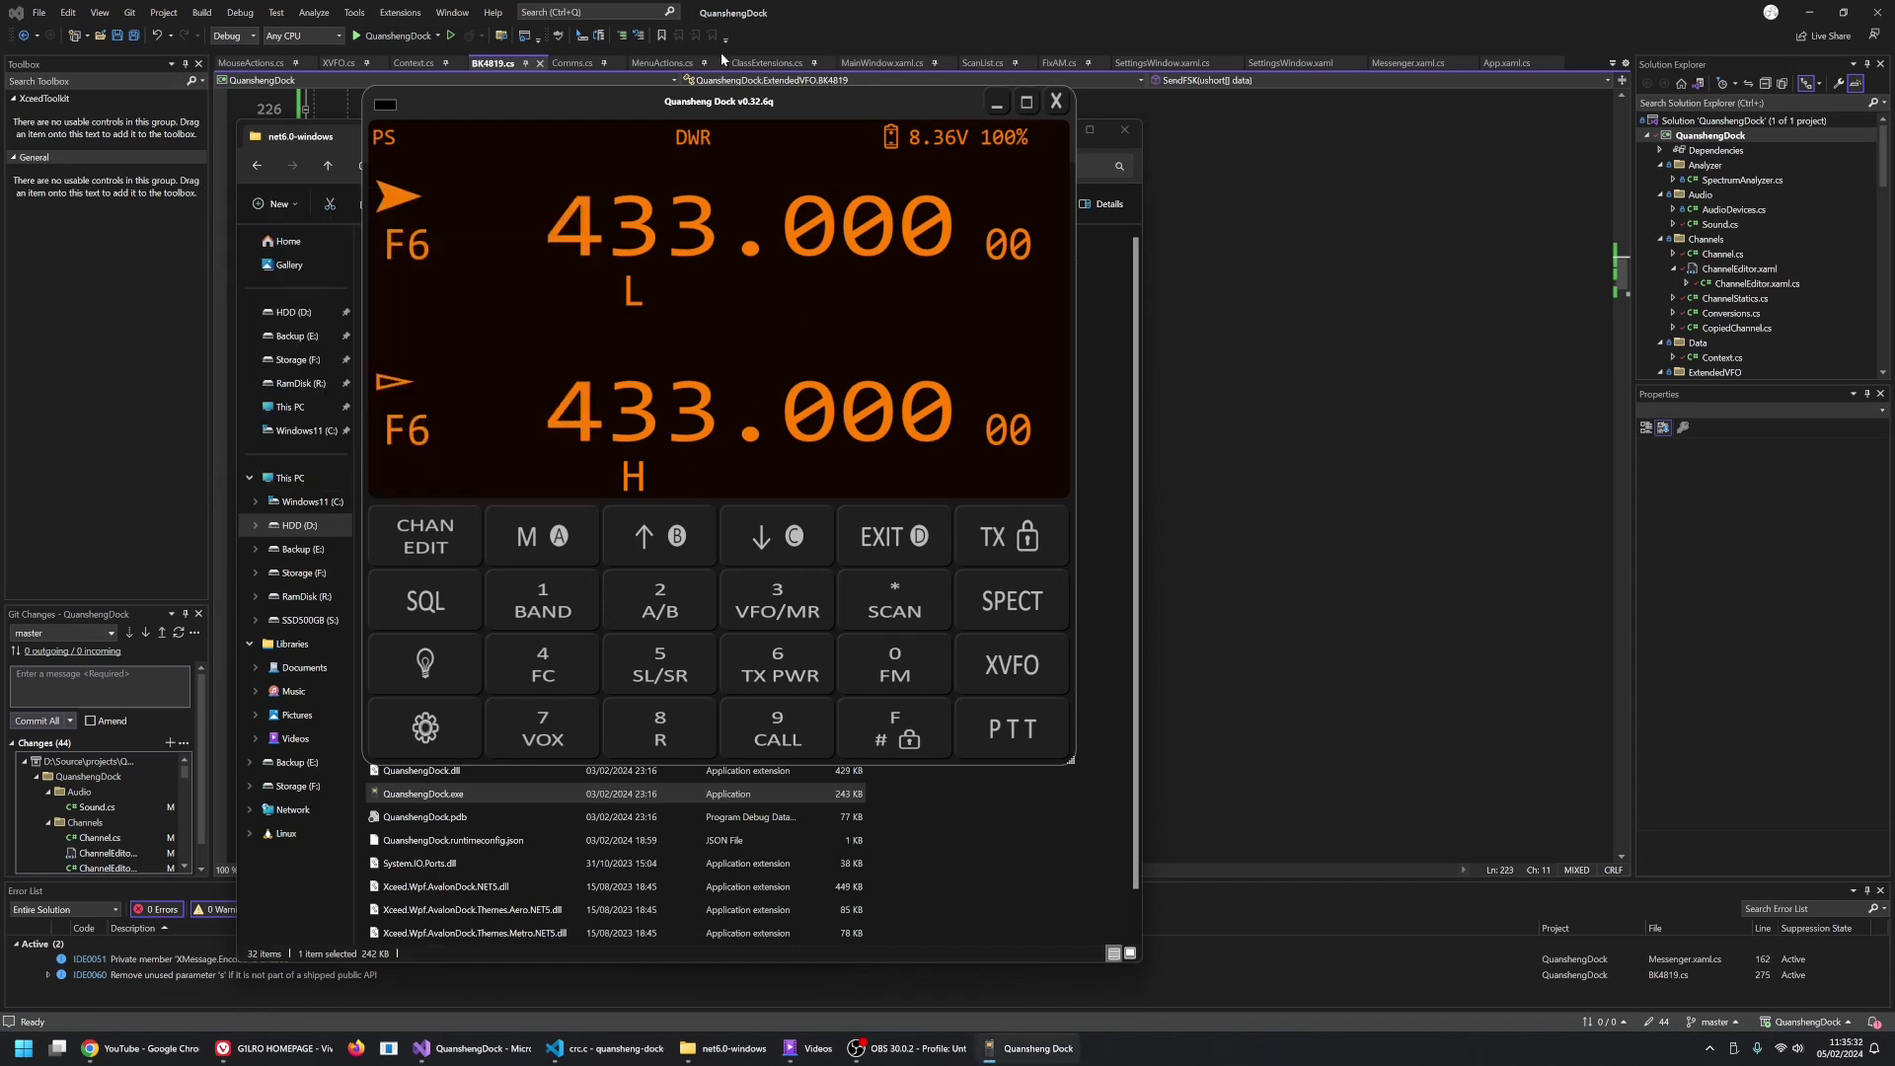
Shift the radio window right and untick Enable Passthrough in settings
left_click_drag(725, 101, 1007, 105)
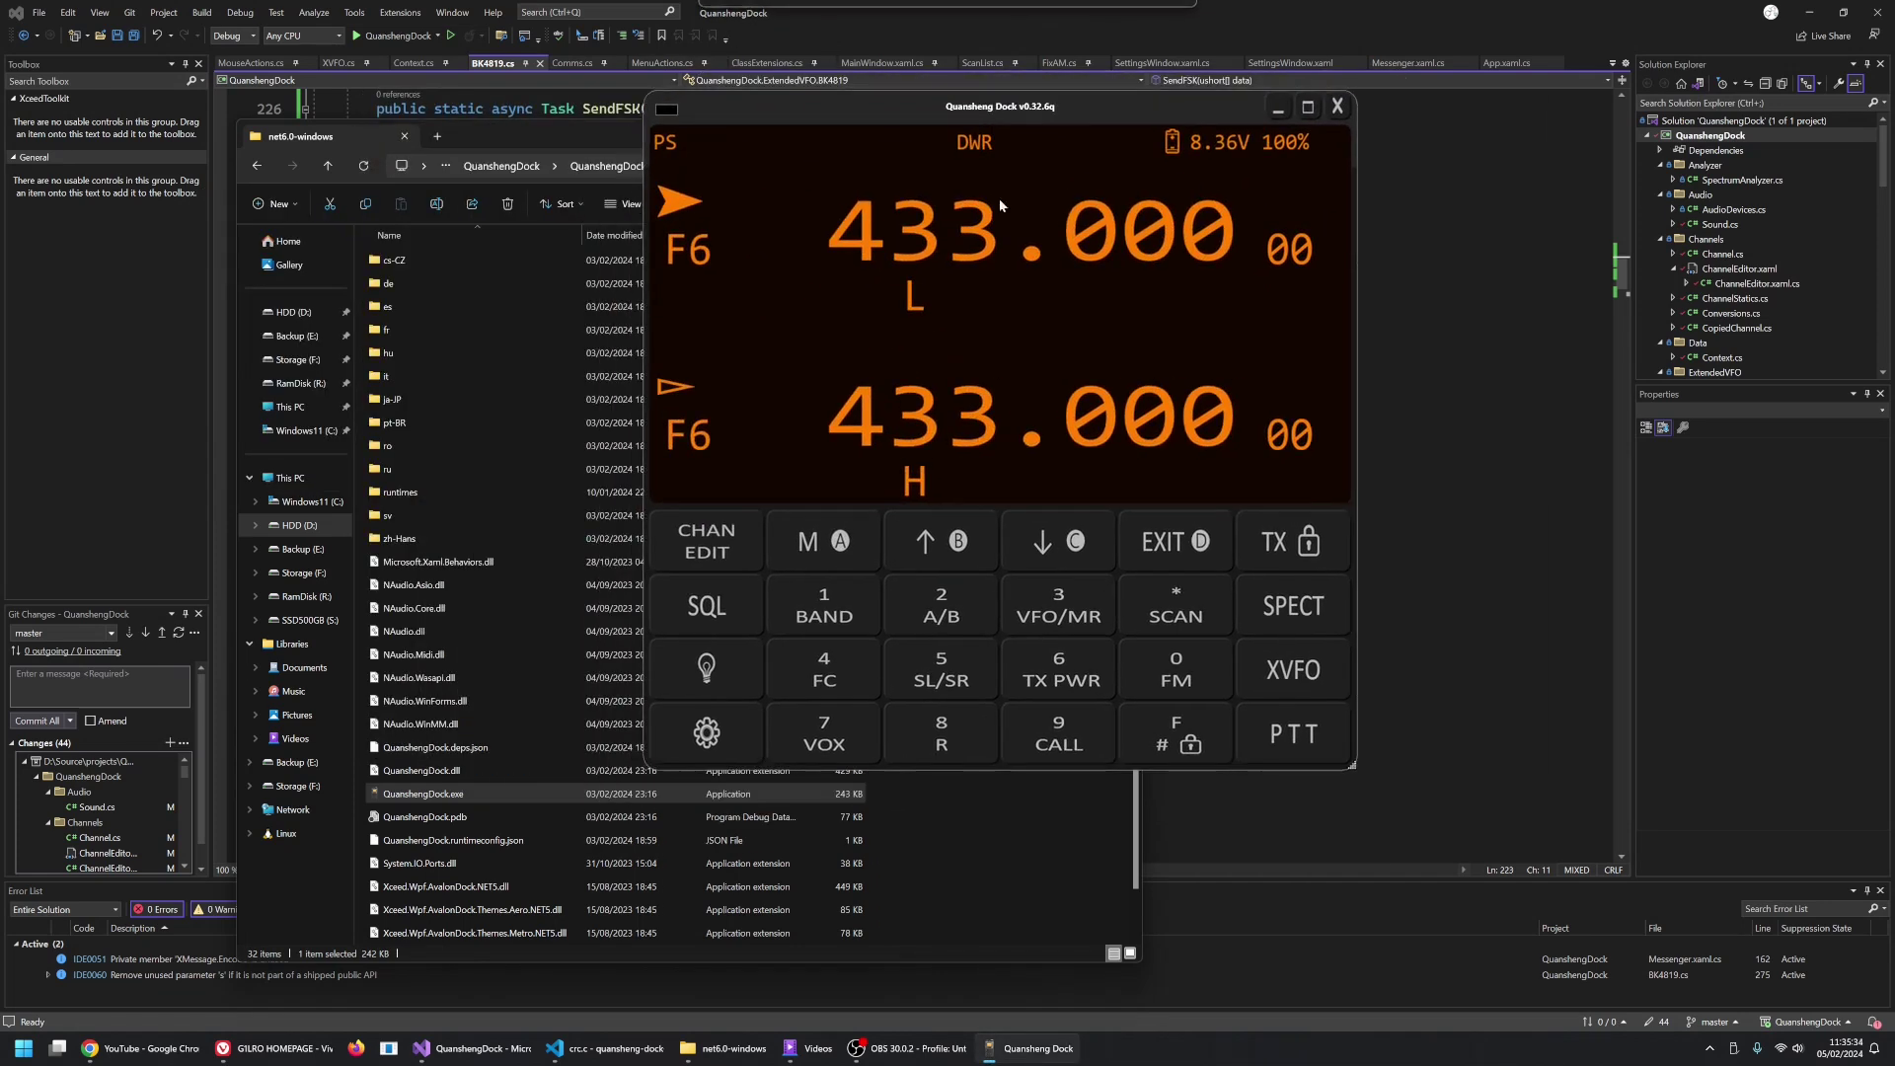
left_click(742, 730)
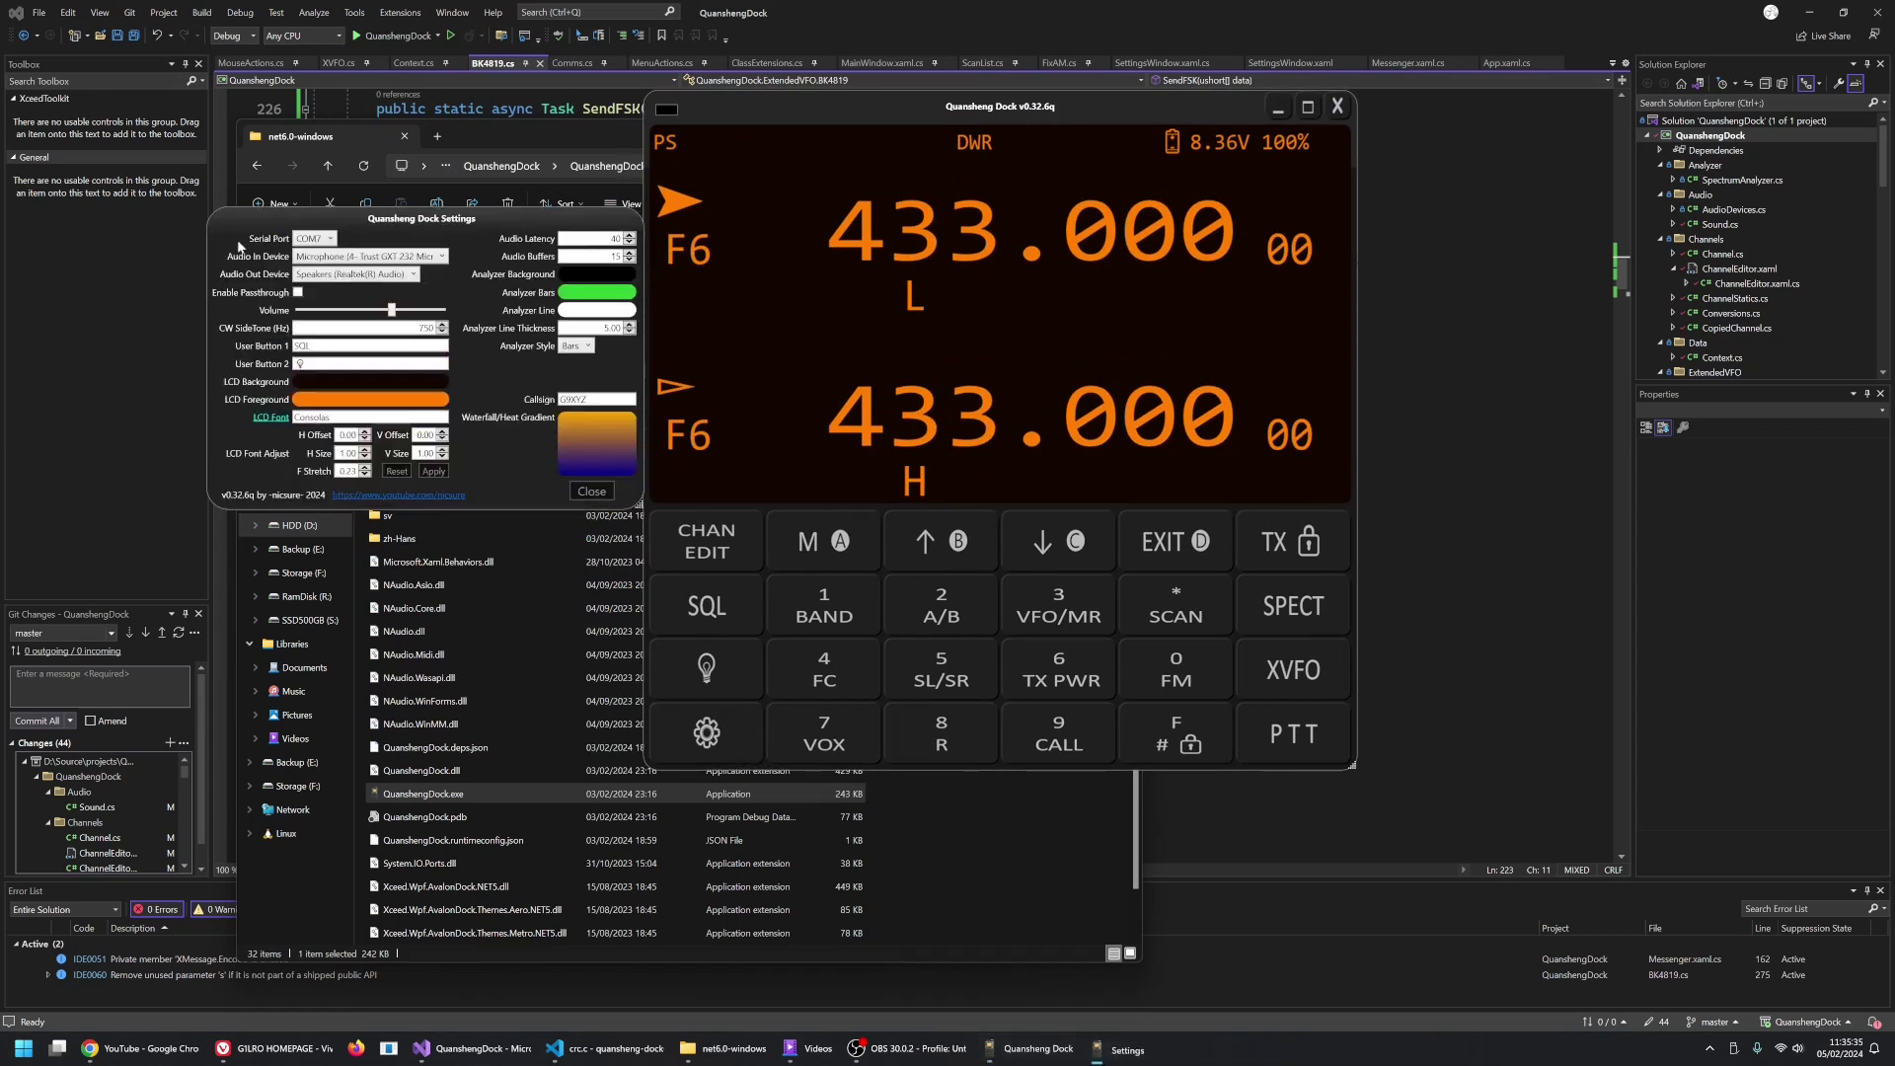
left_click(299, 293)
left_click(591, 491)
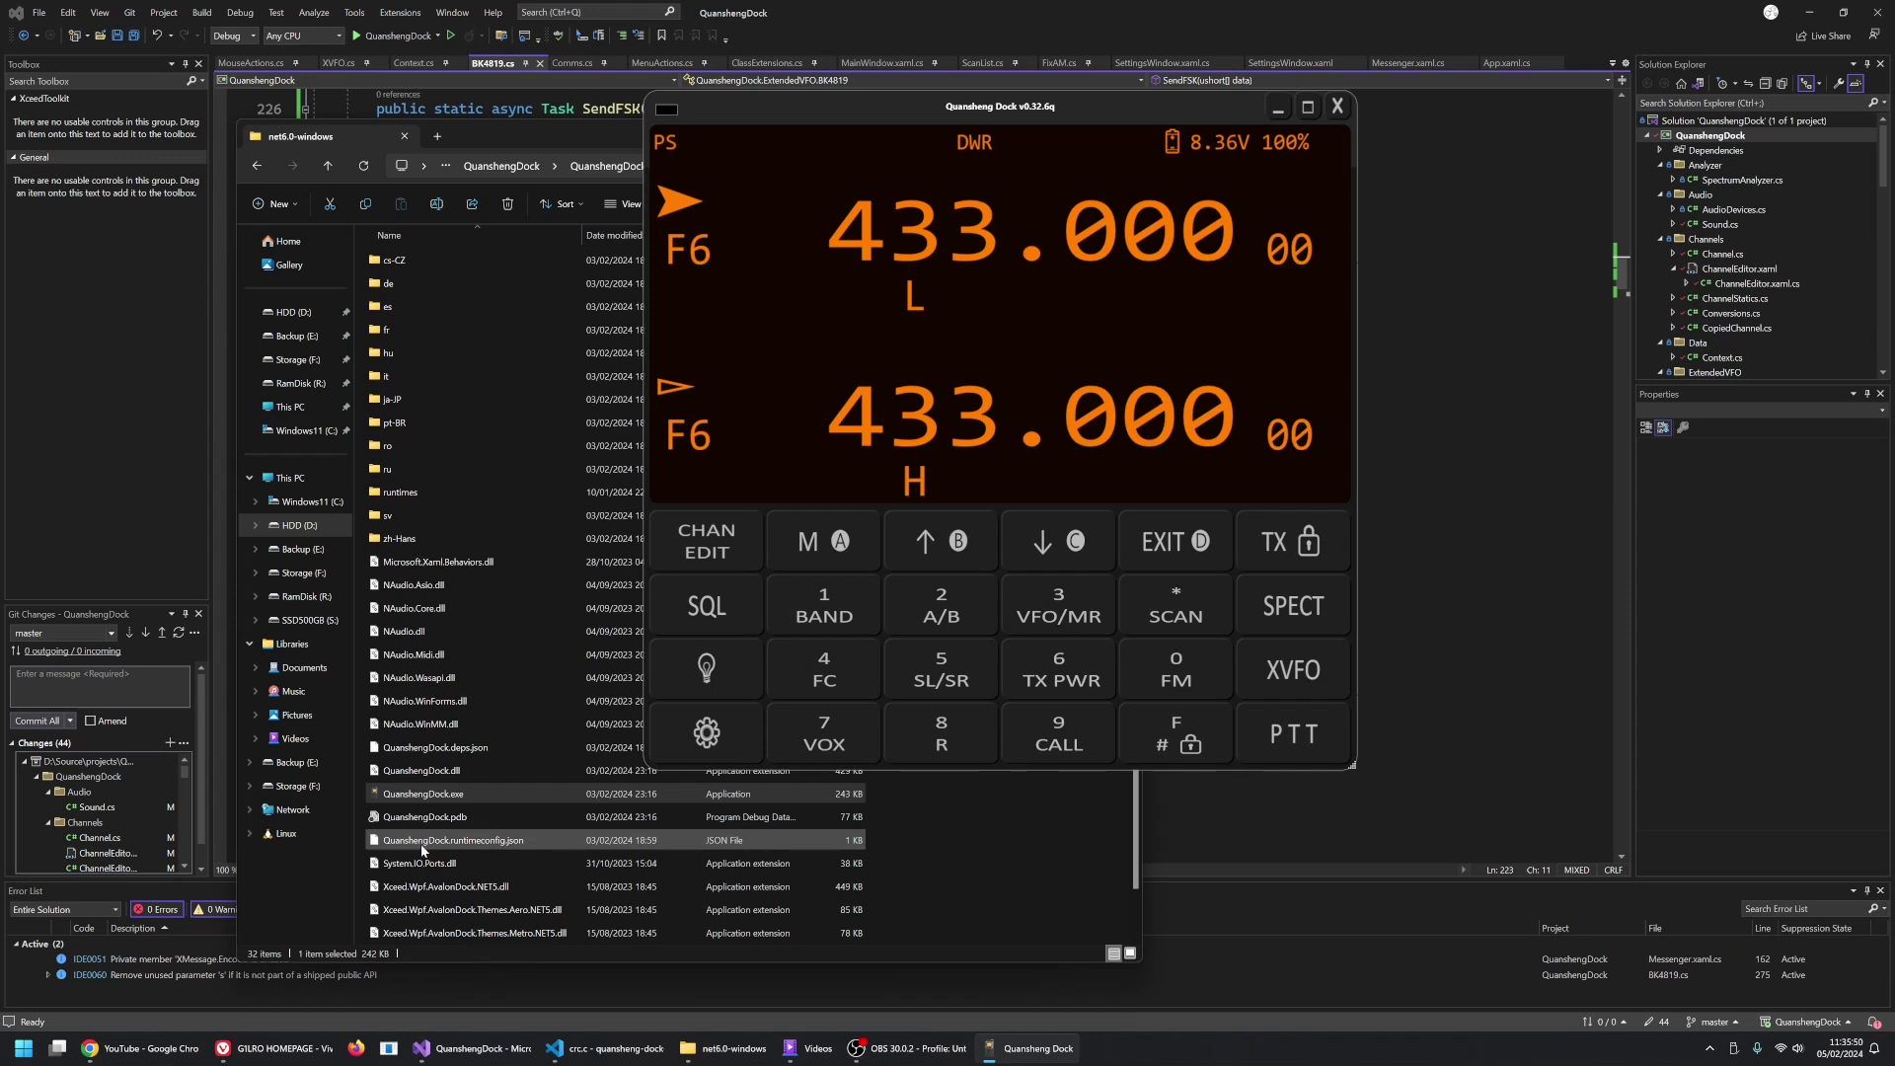
Search Windows for 'control panel' from the Start button's Search option
left_click(22, 1048)
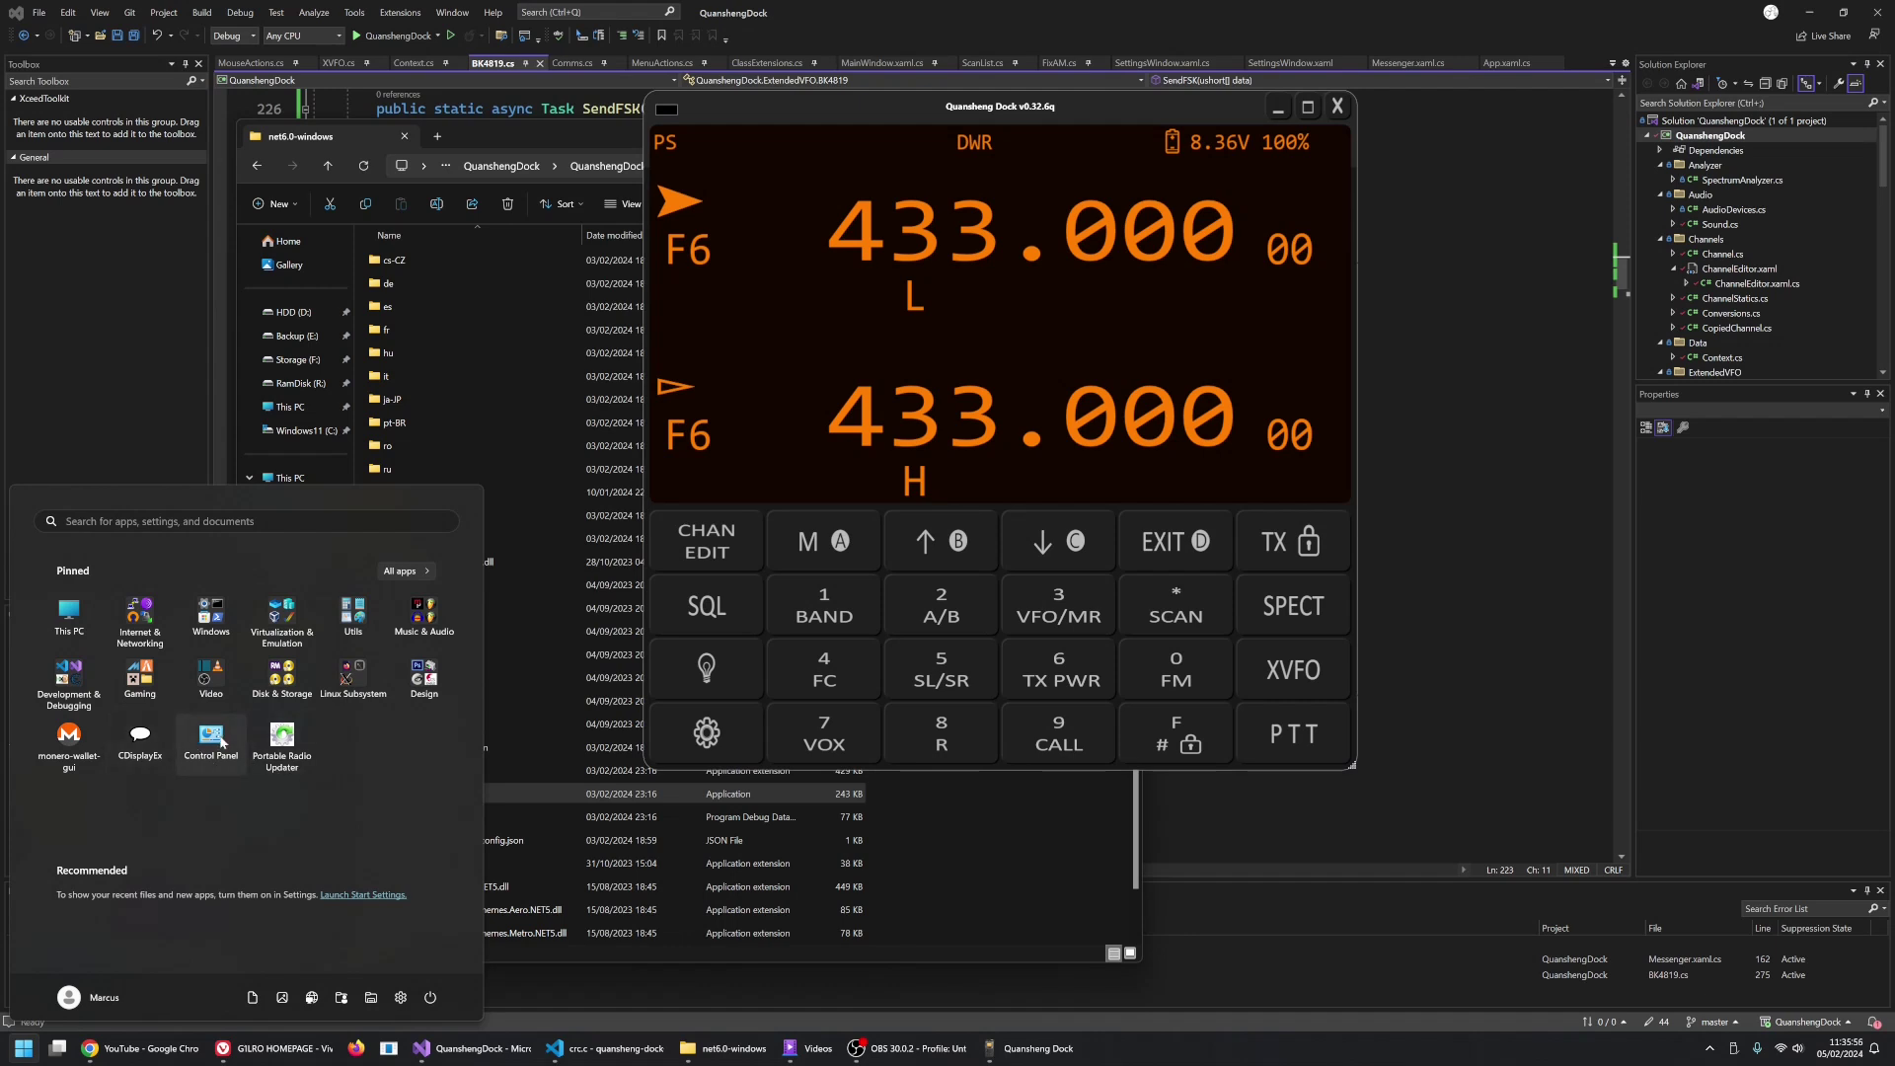
right_click(26, 1046)
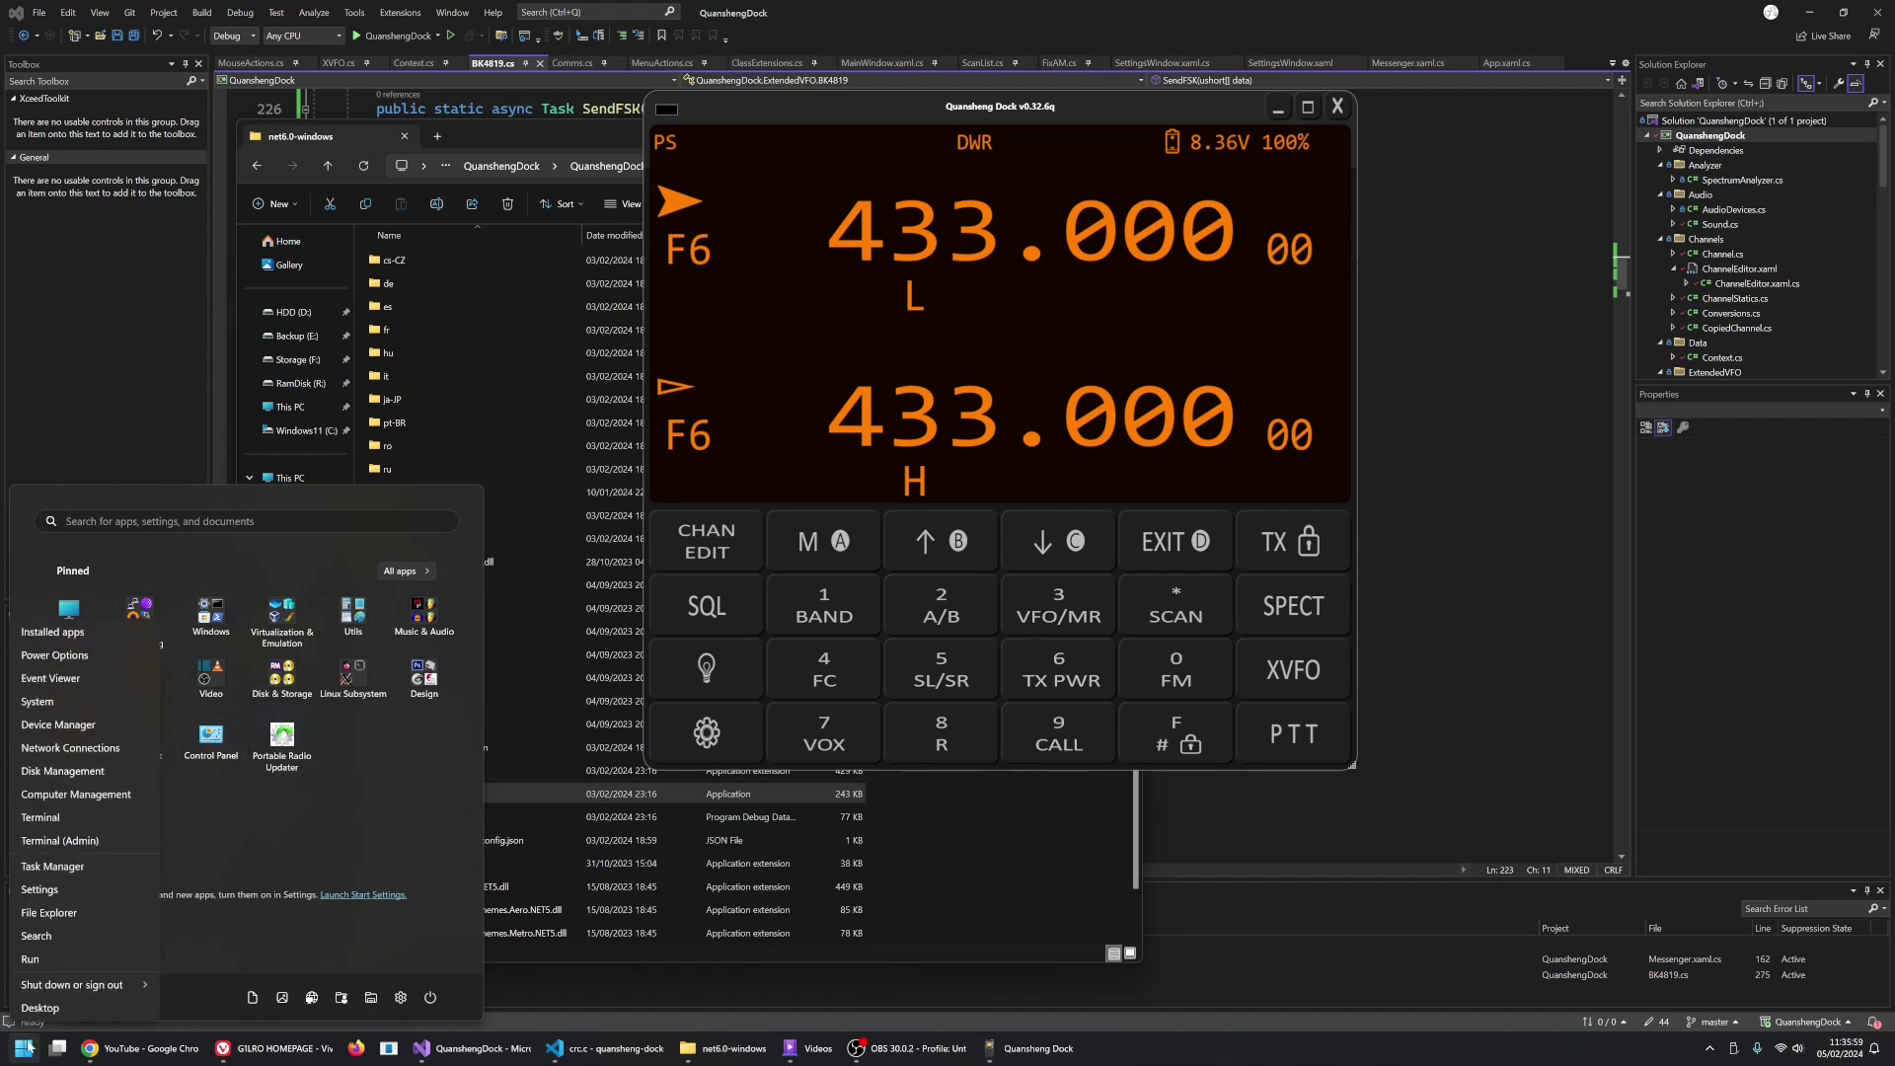
left_click(37, 936)
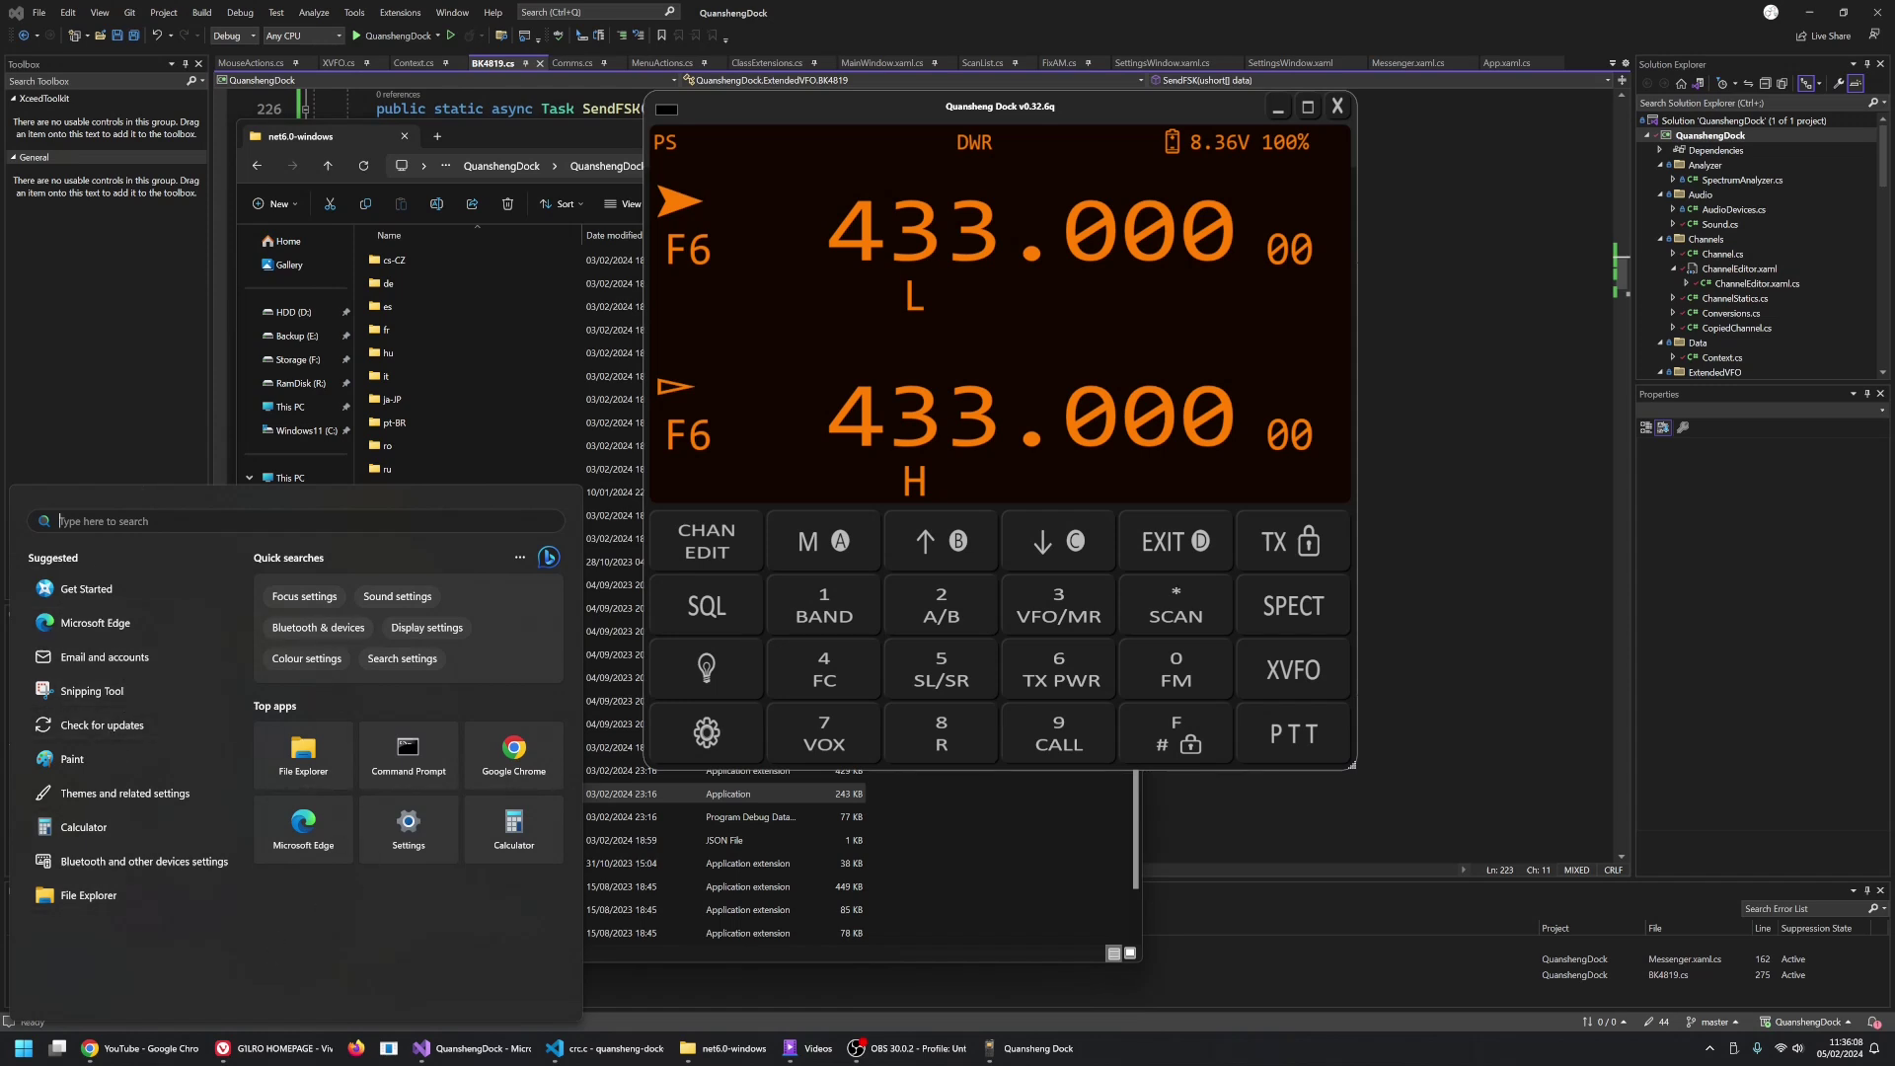
type("control pa")
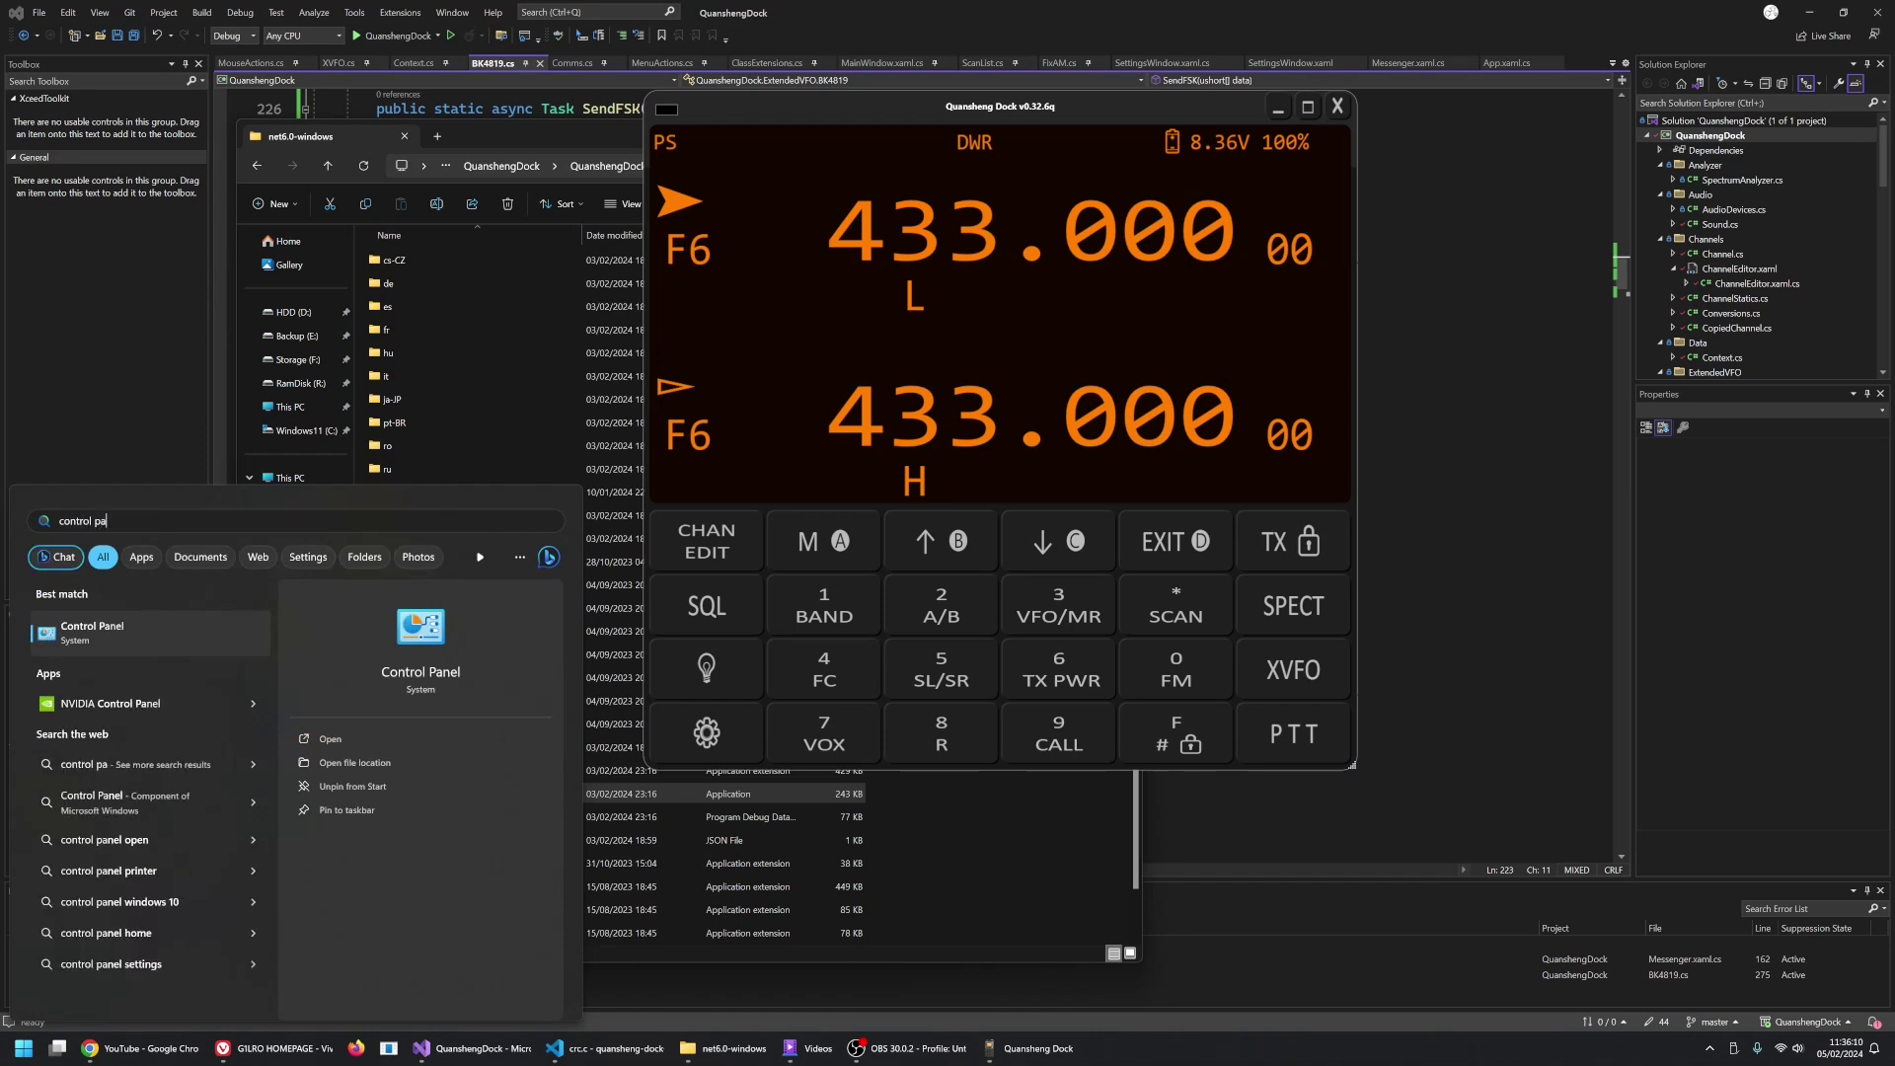
type("nel")
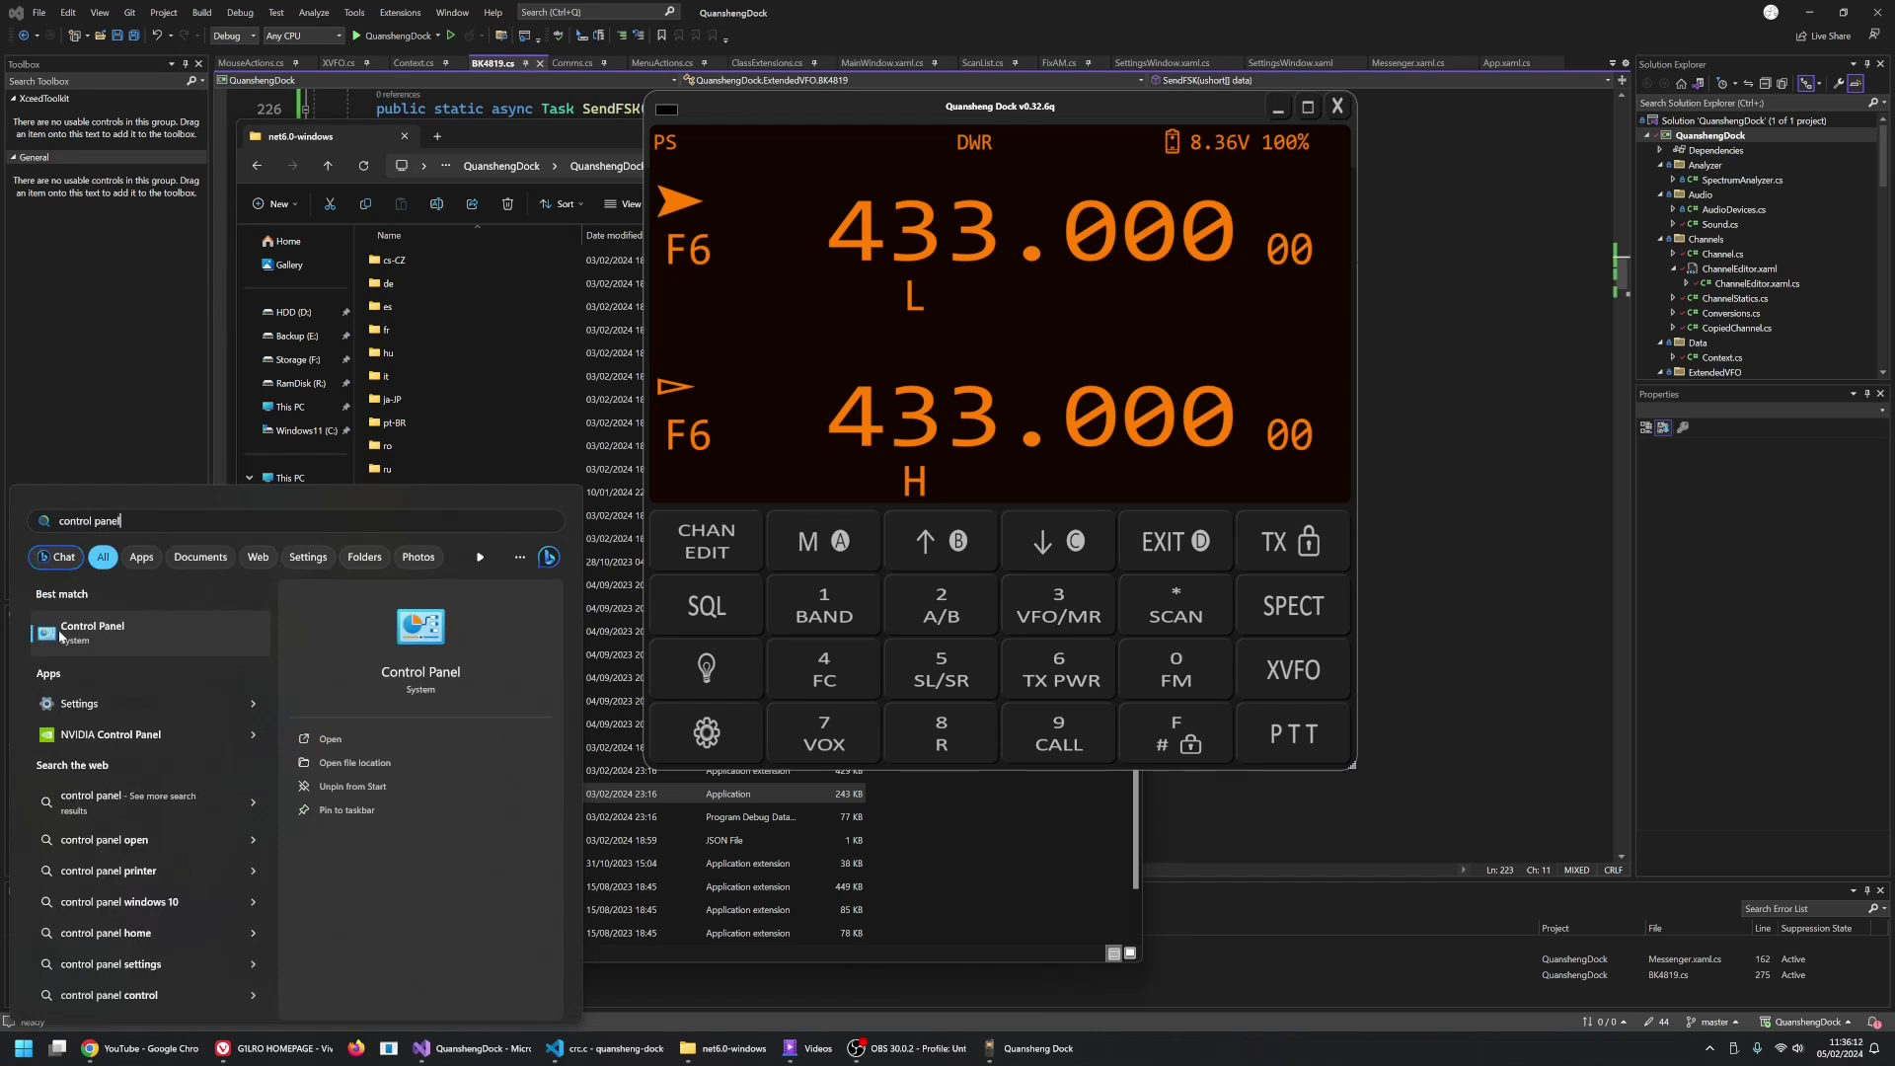
Open Control Panel, move its window, and switch View by to Category, then Small icons
left_click(102, 630)
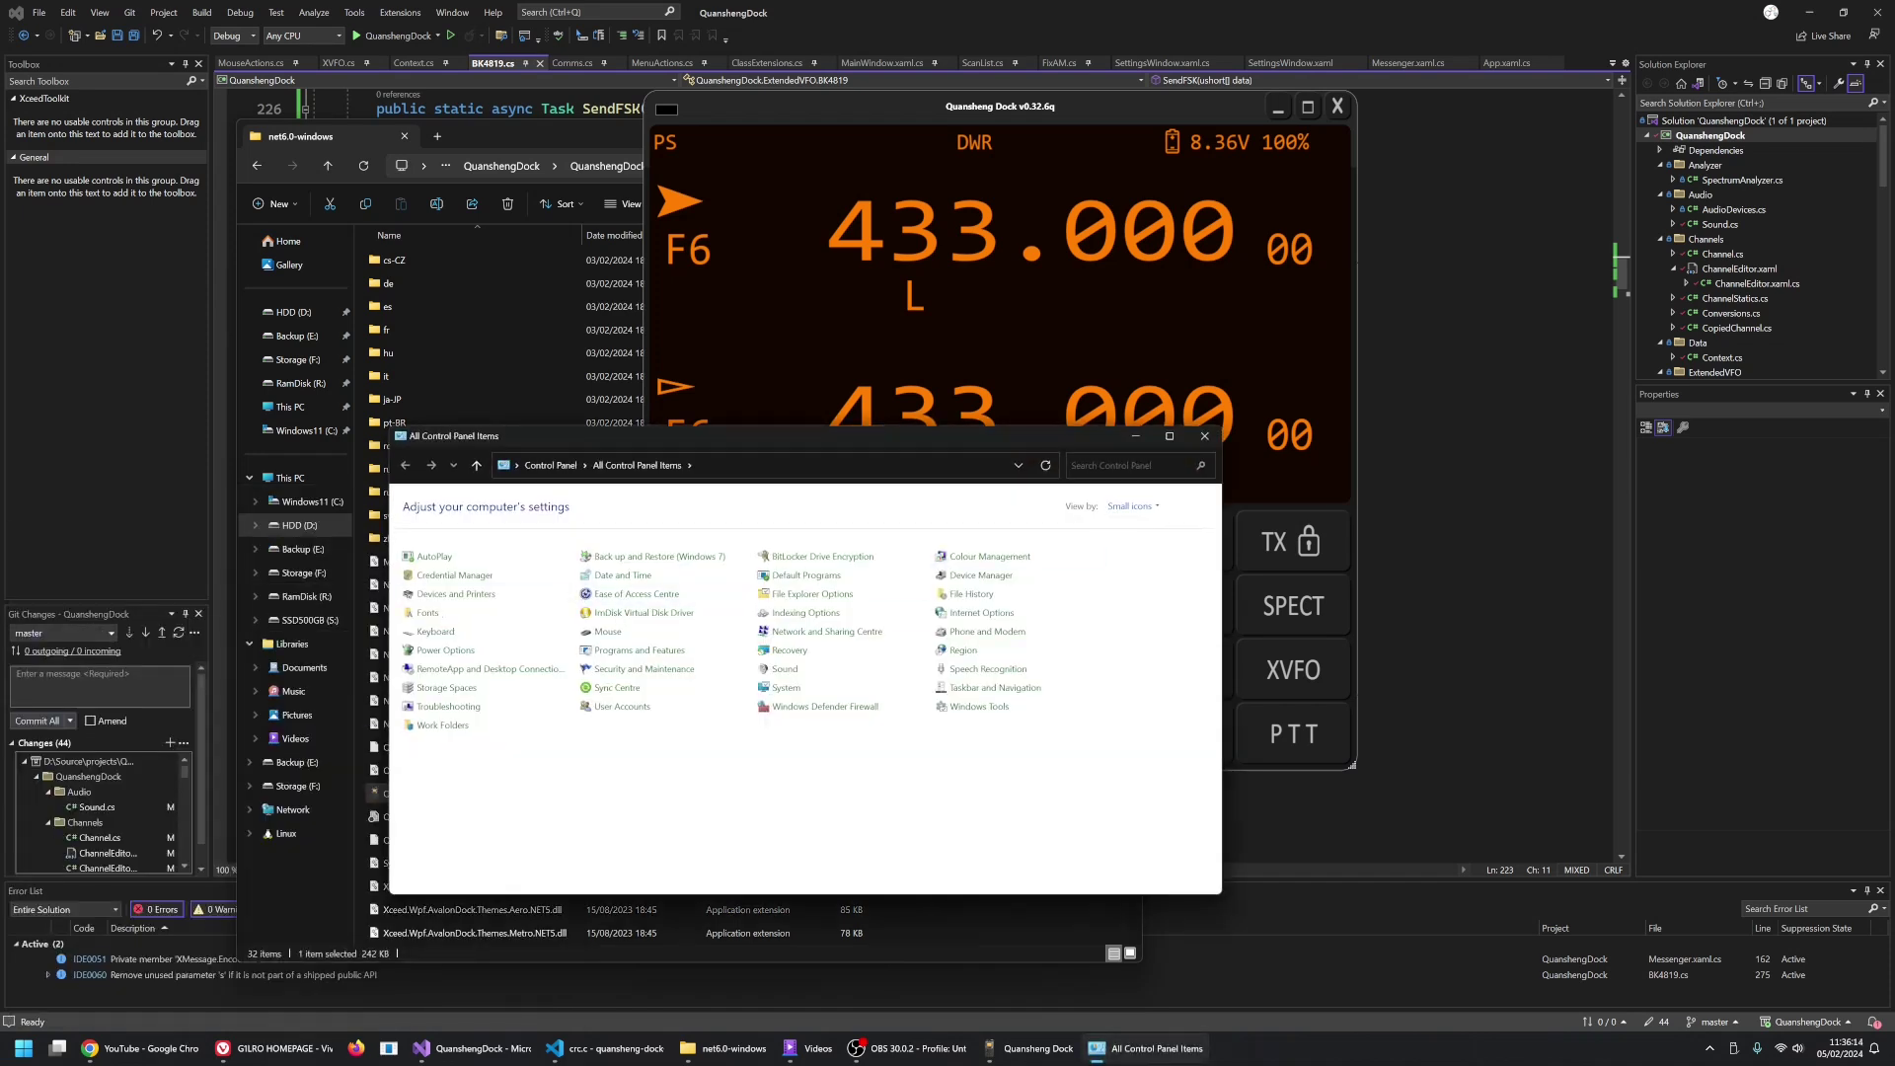
left_click_drag(684, 439, 656, 261)
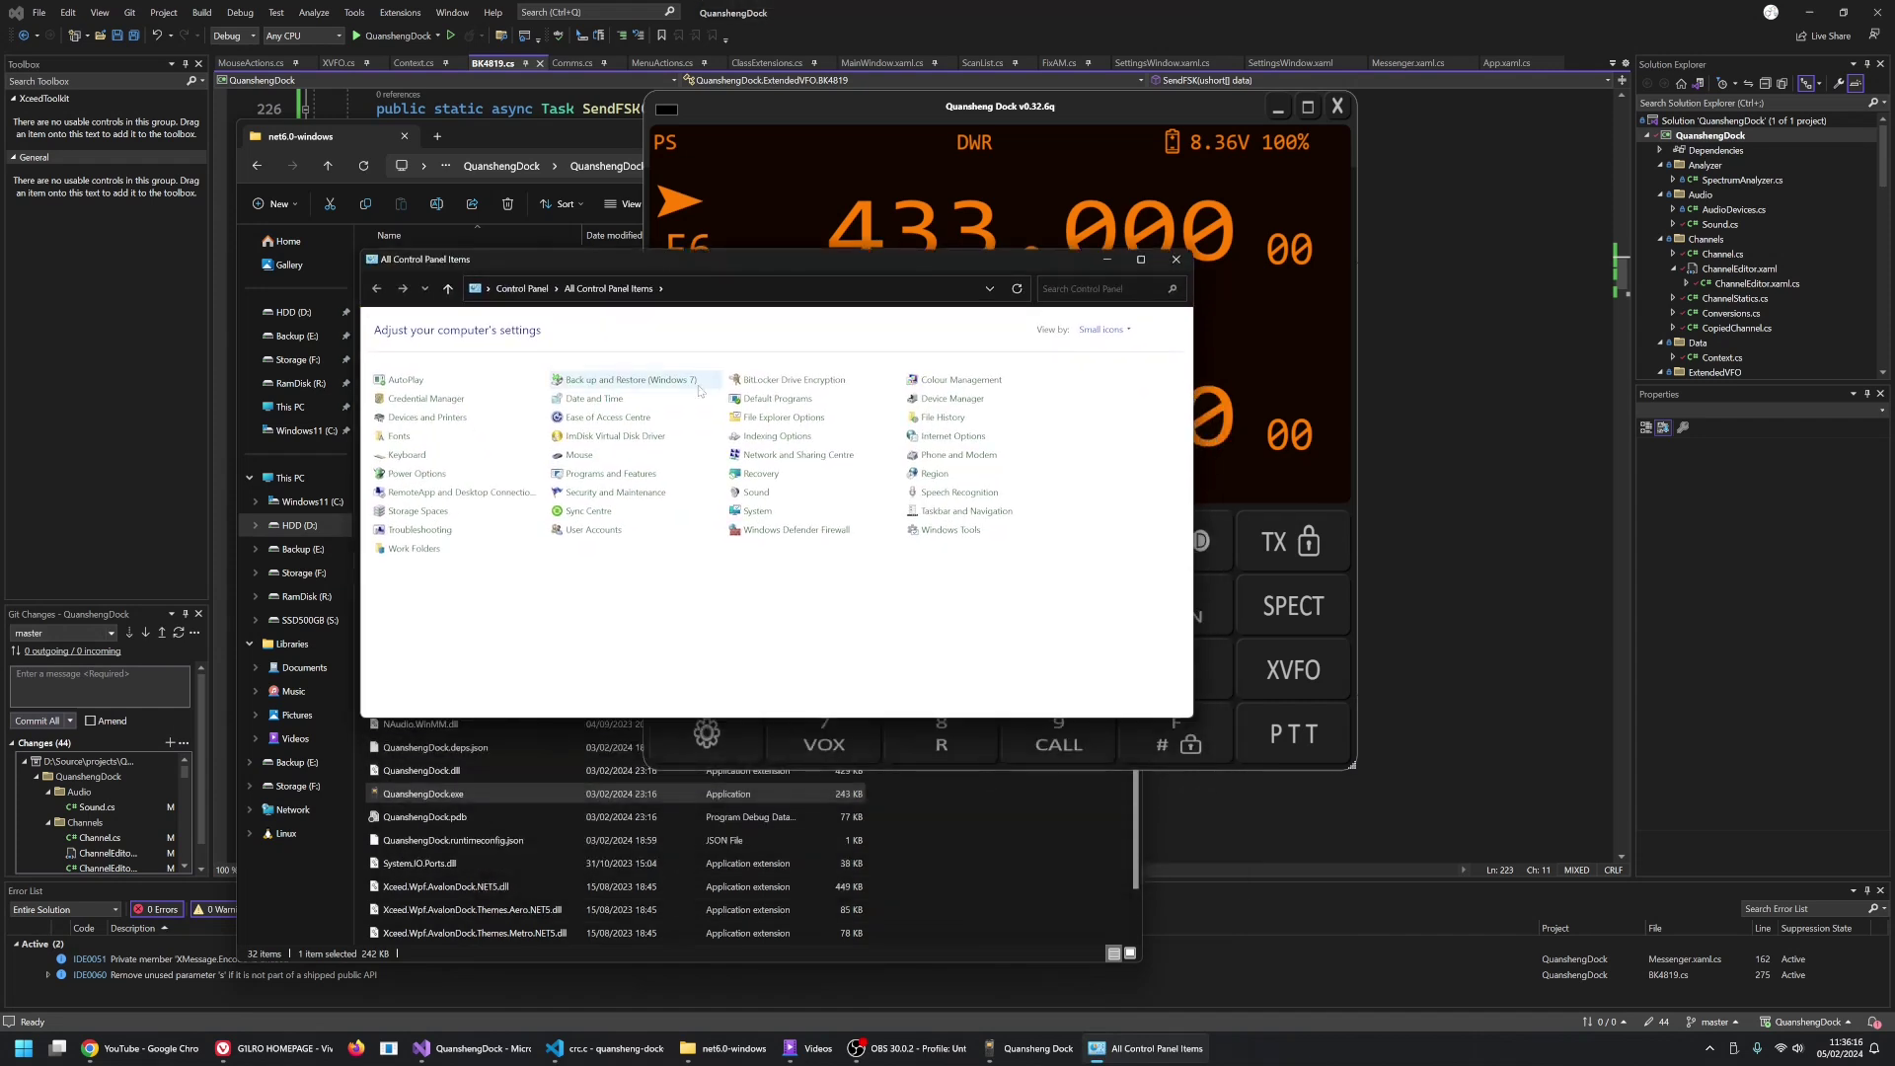
left_click(1120, 330)
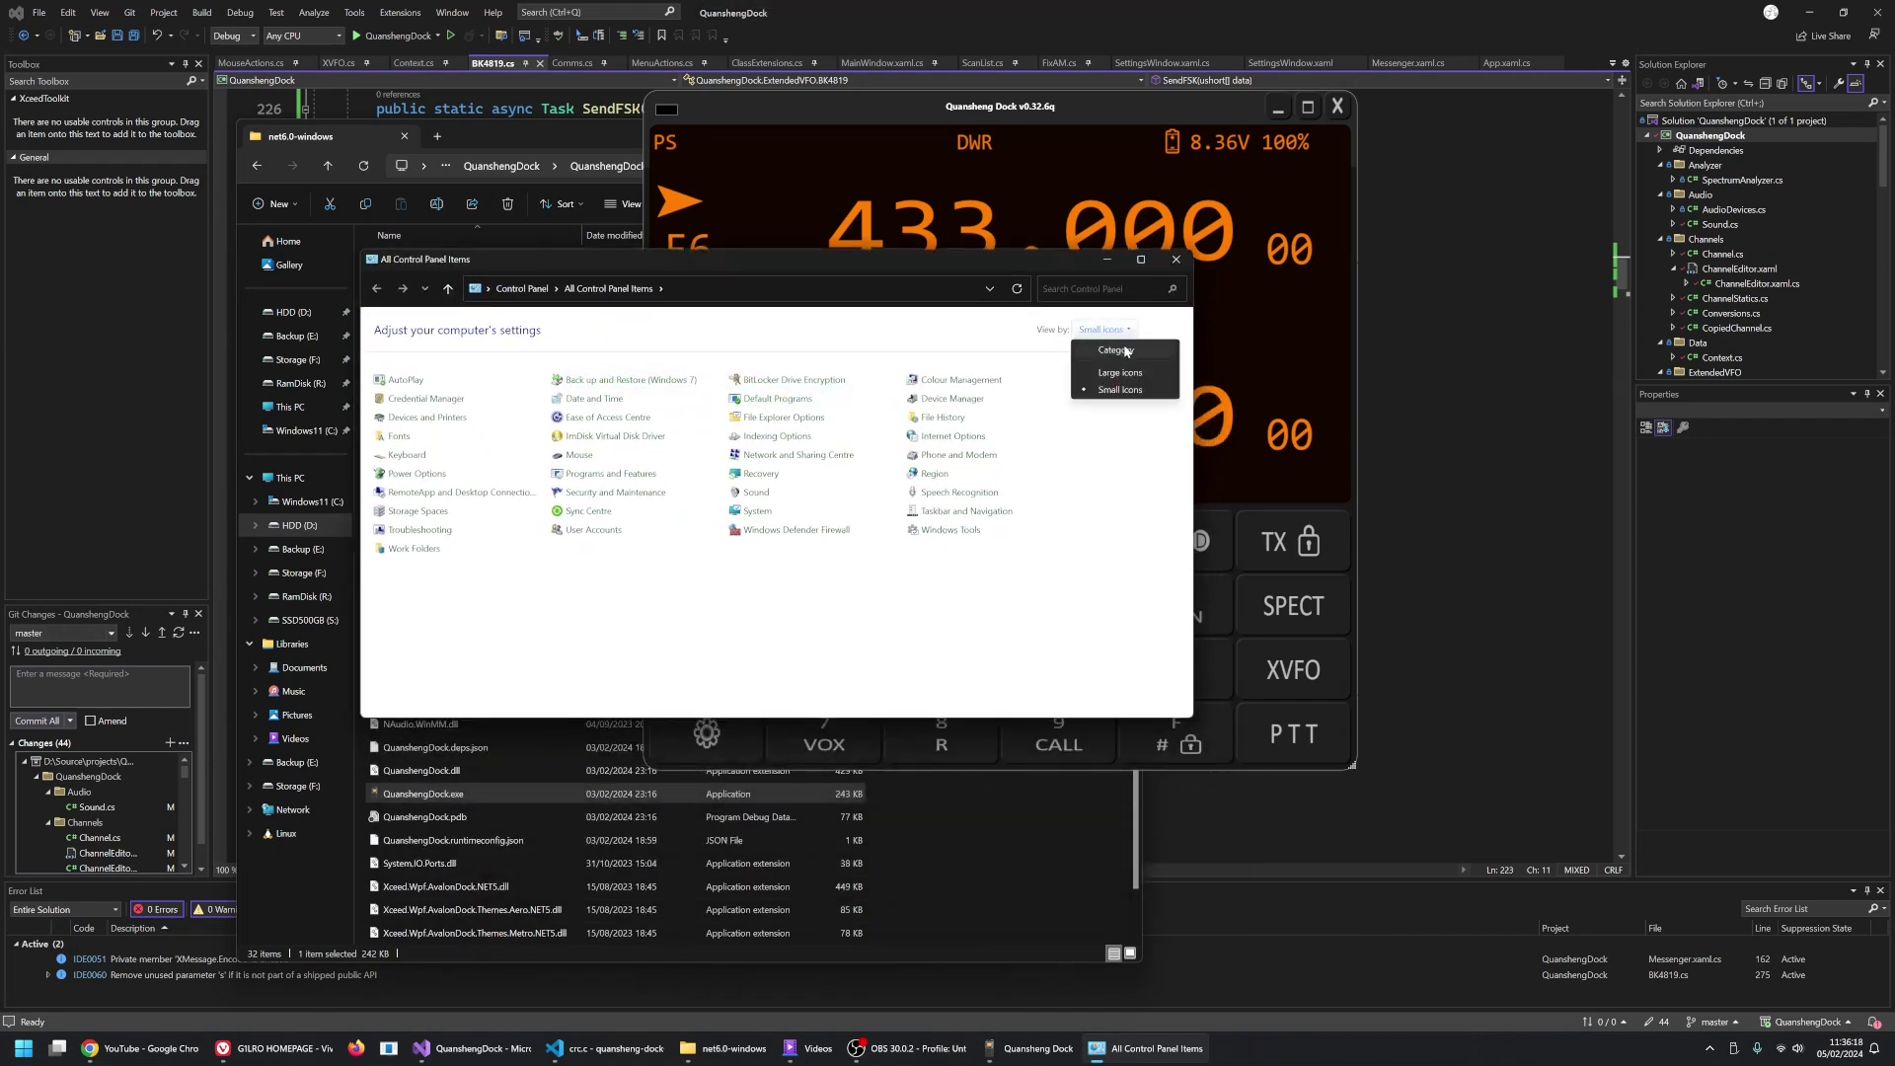
left_click(1133, 346)
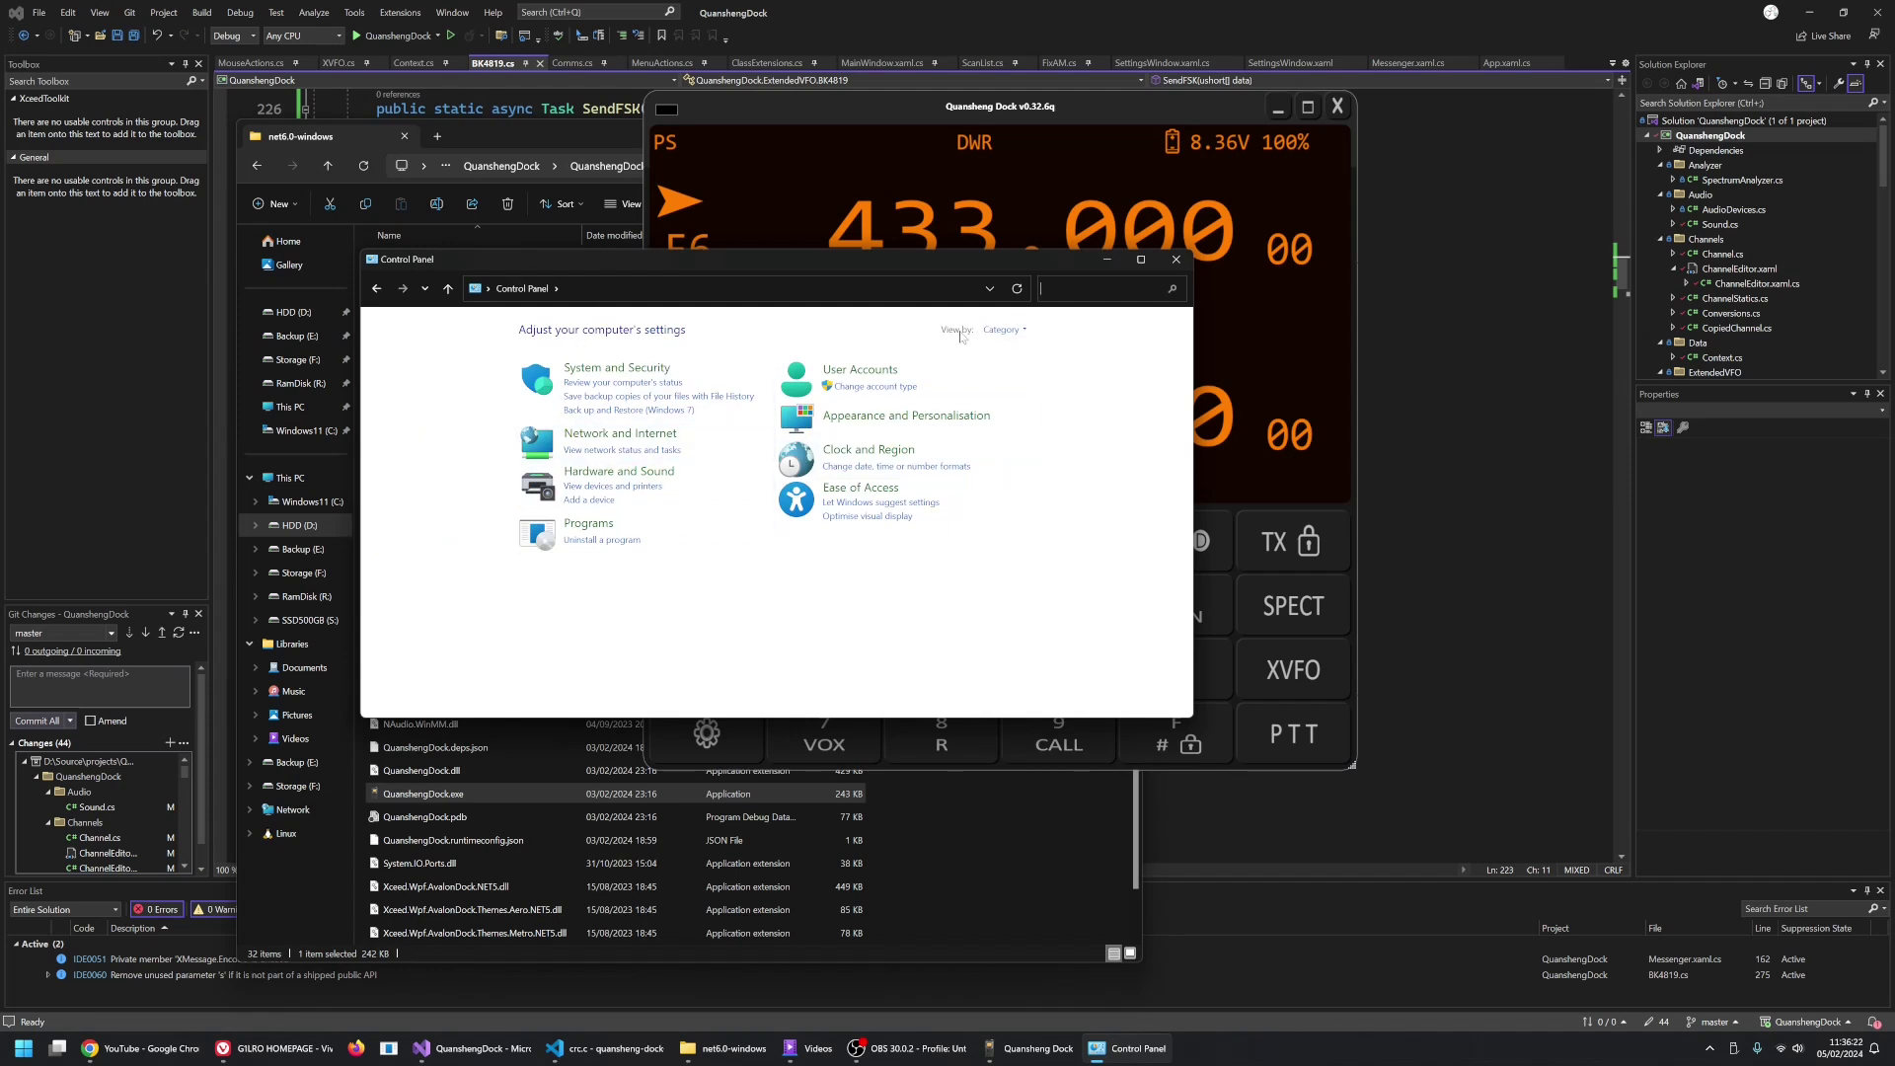
left_click(1004, 331)
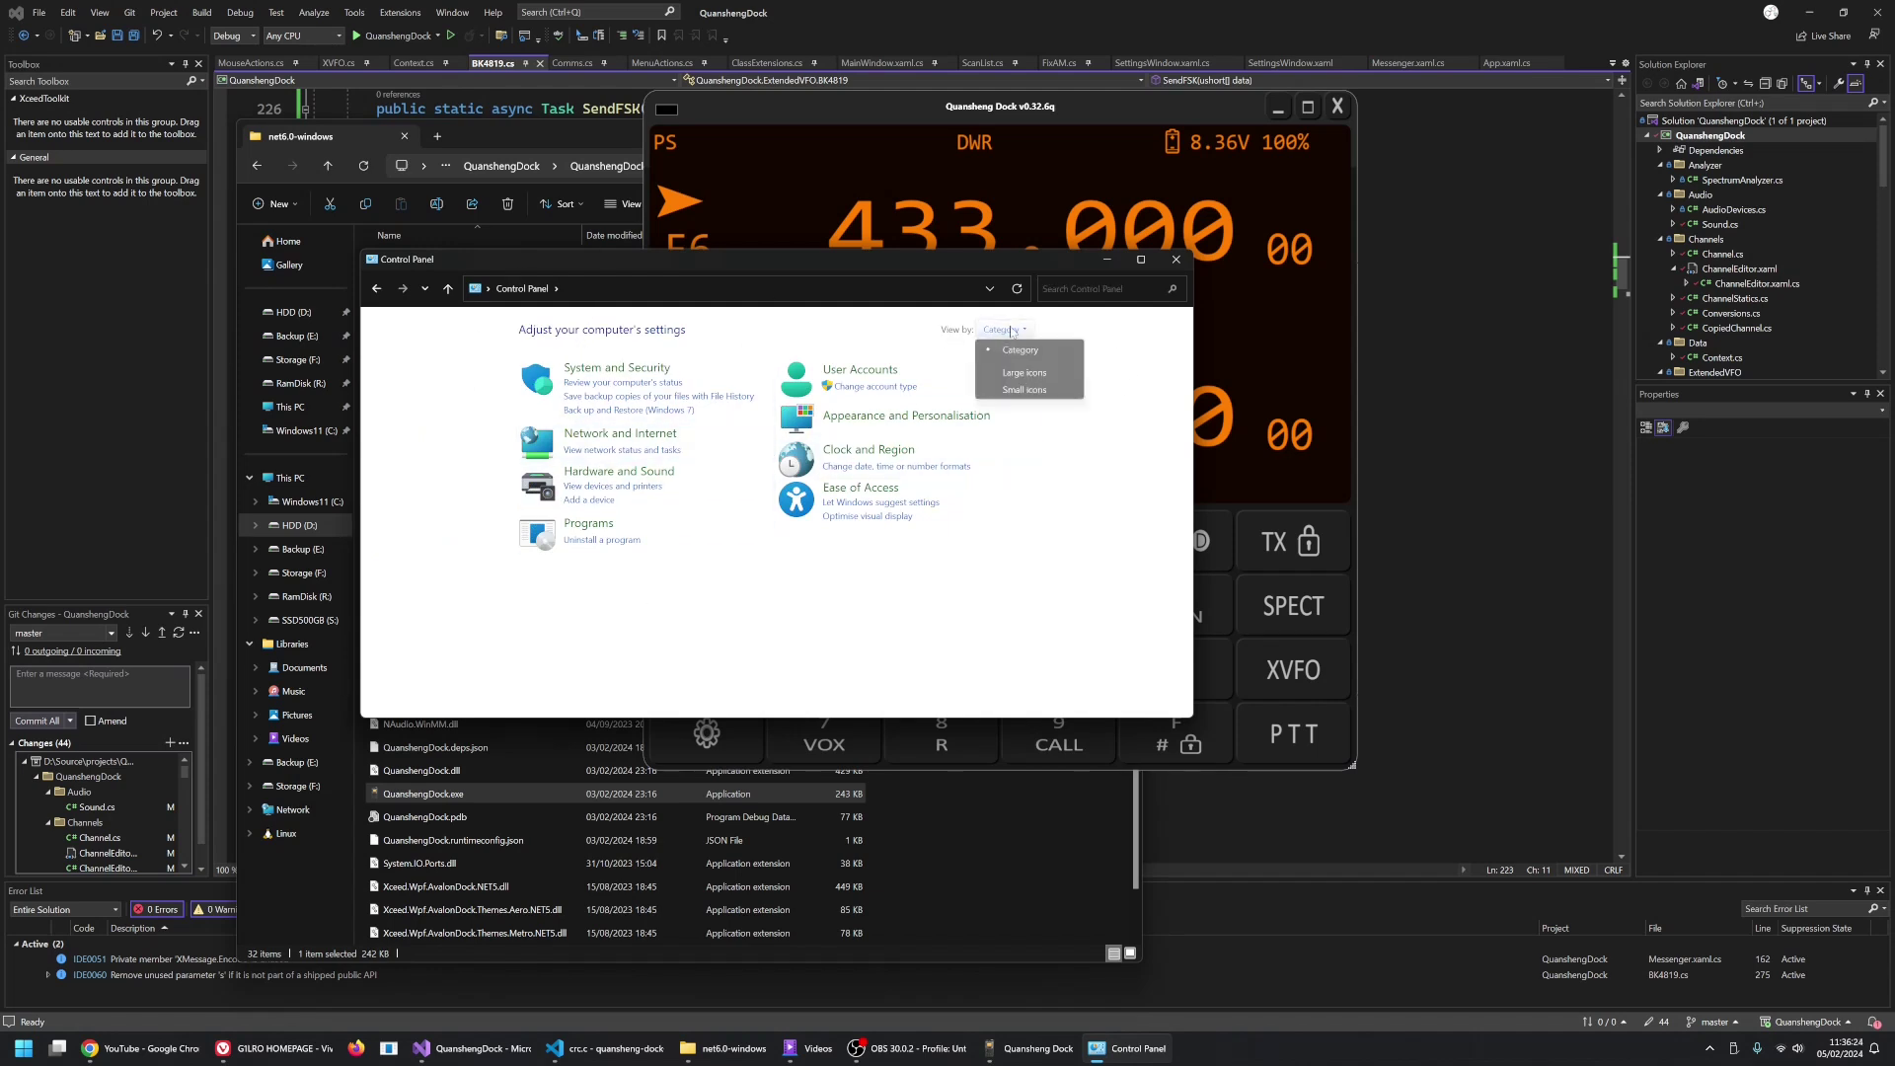
left_click(1026, 391)
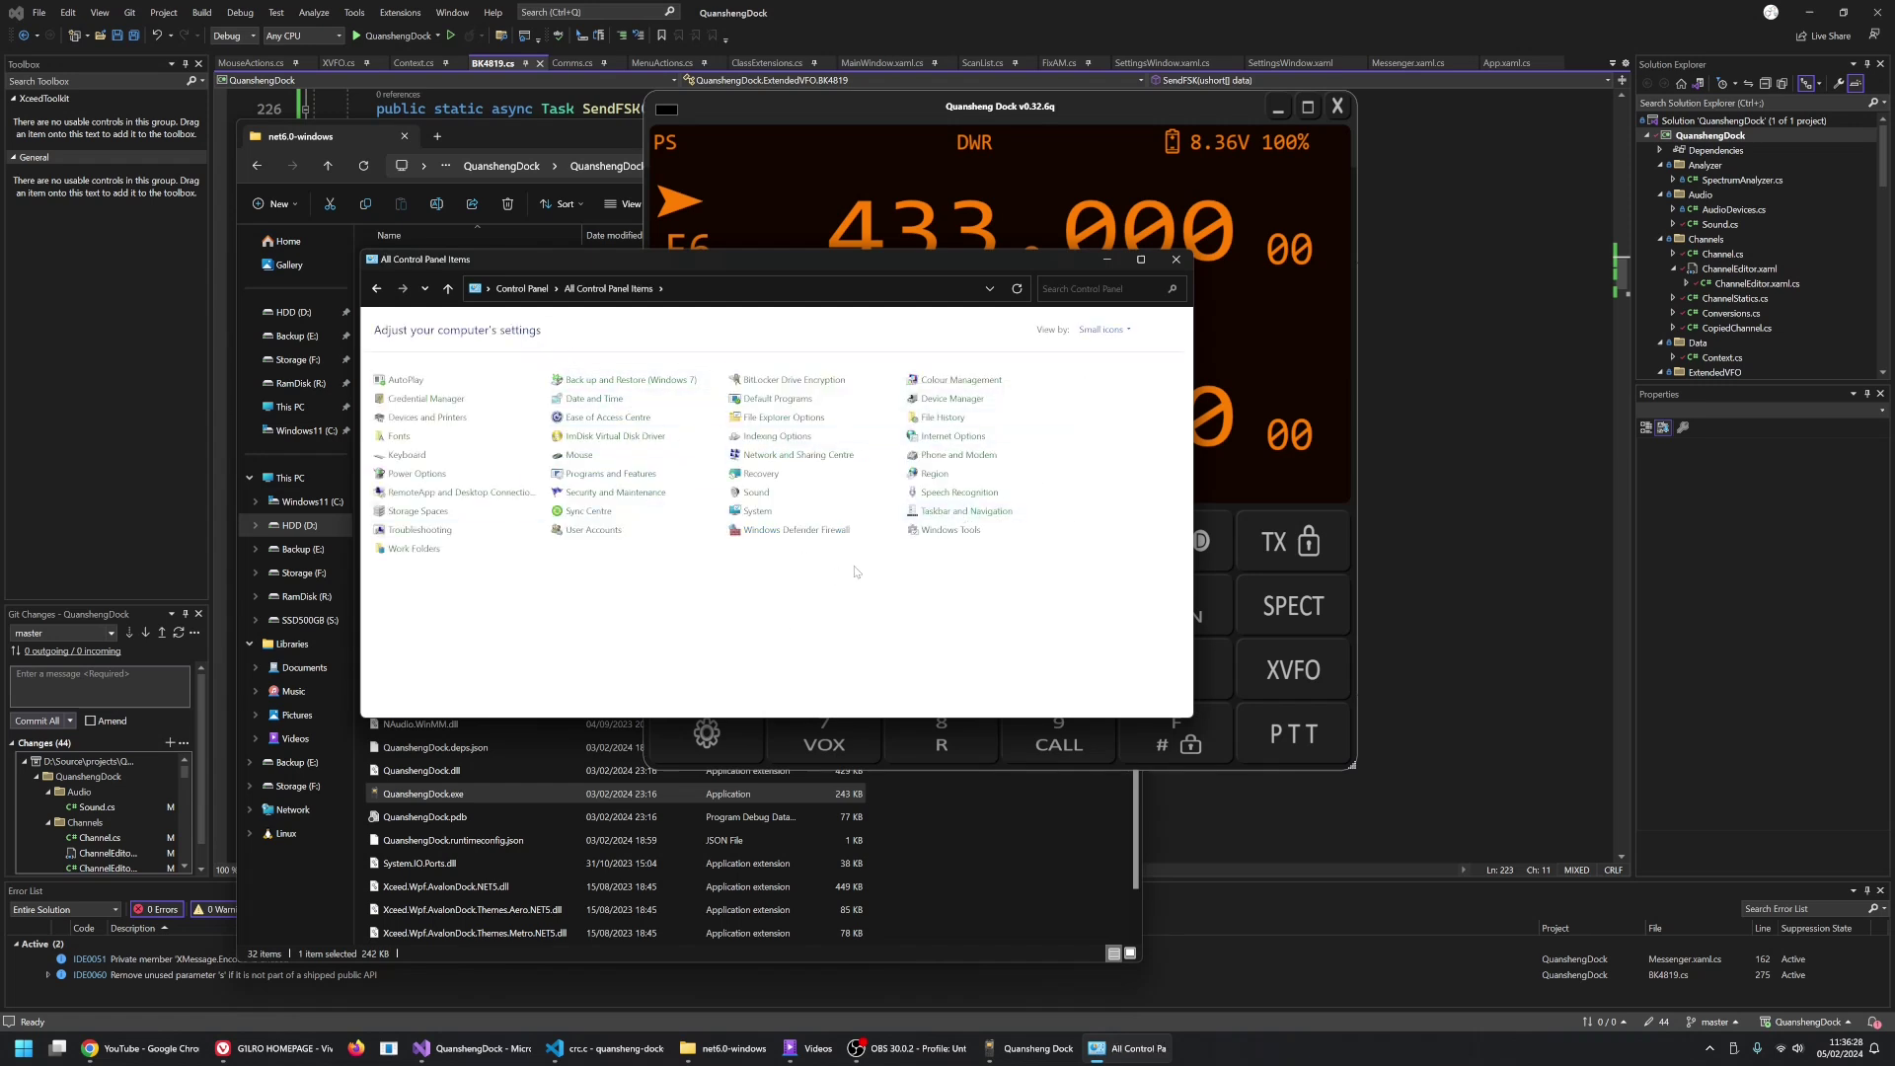
Open Sound, centre the dialog, and show the Recording tab
left_click(770, 493)
left_click_drag(99, 36, 672, 278)
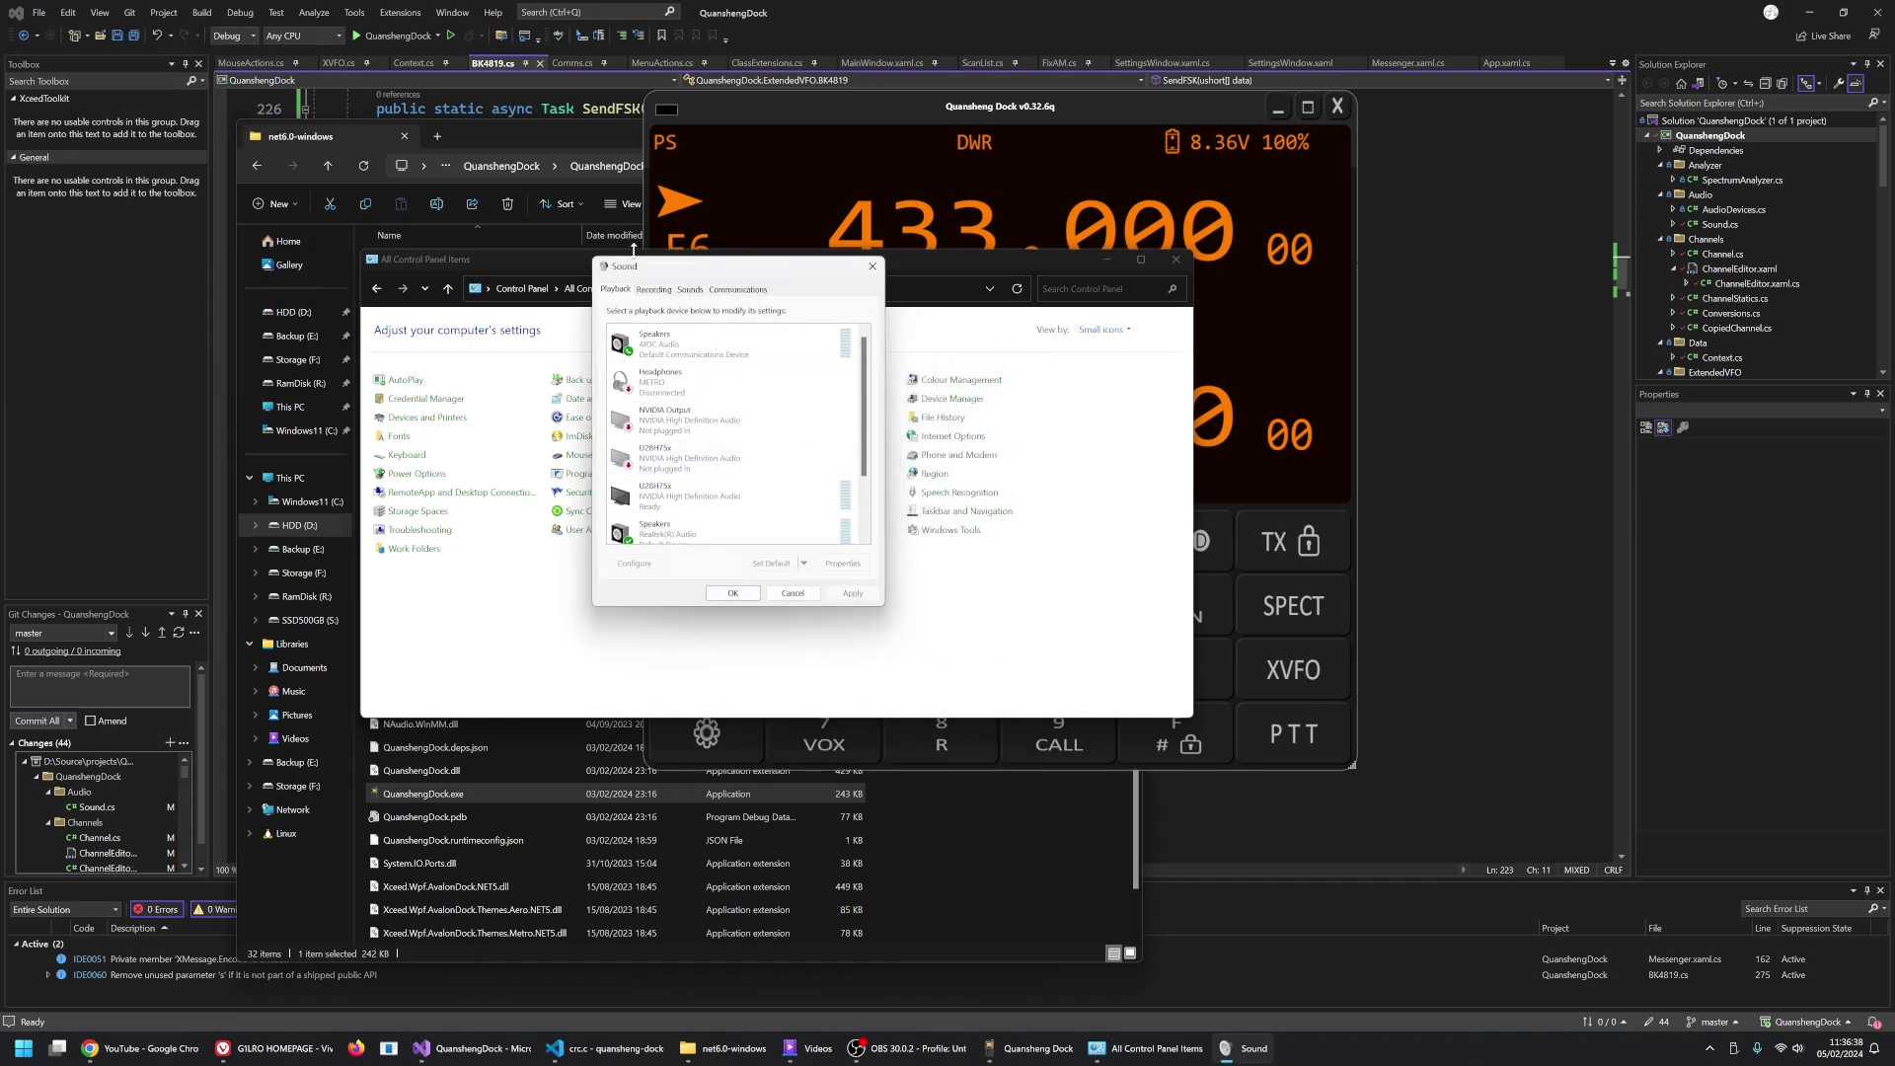
left_click(655, 292)
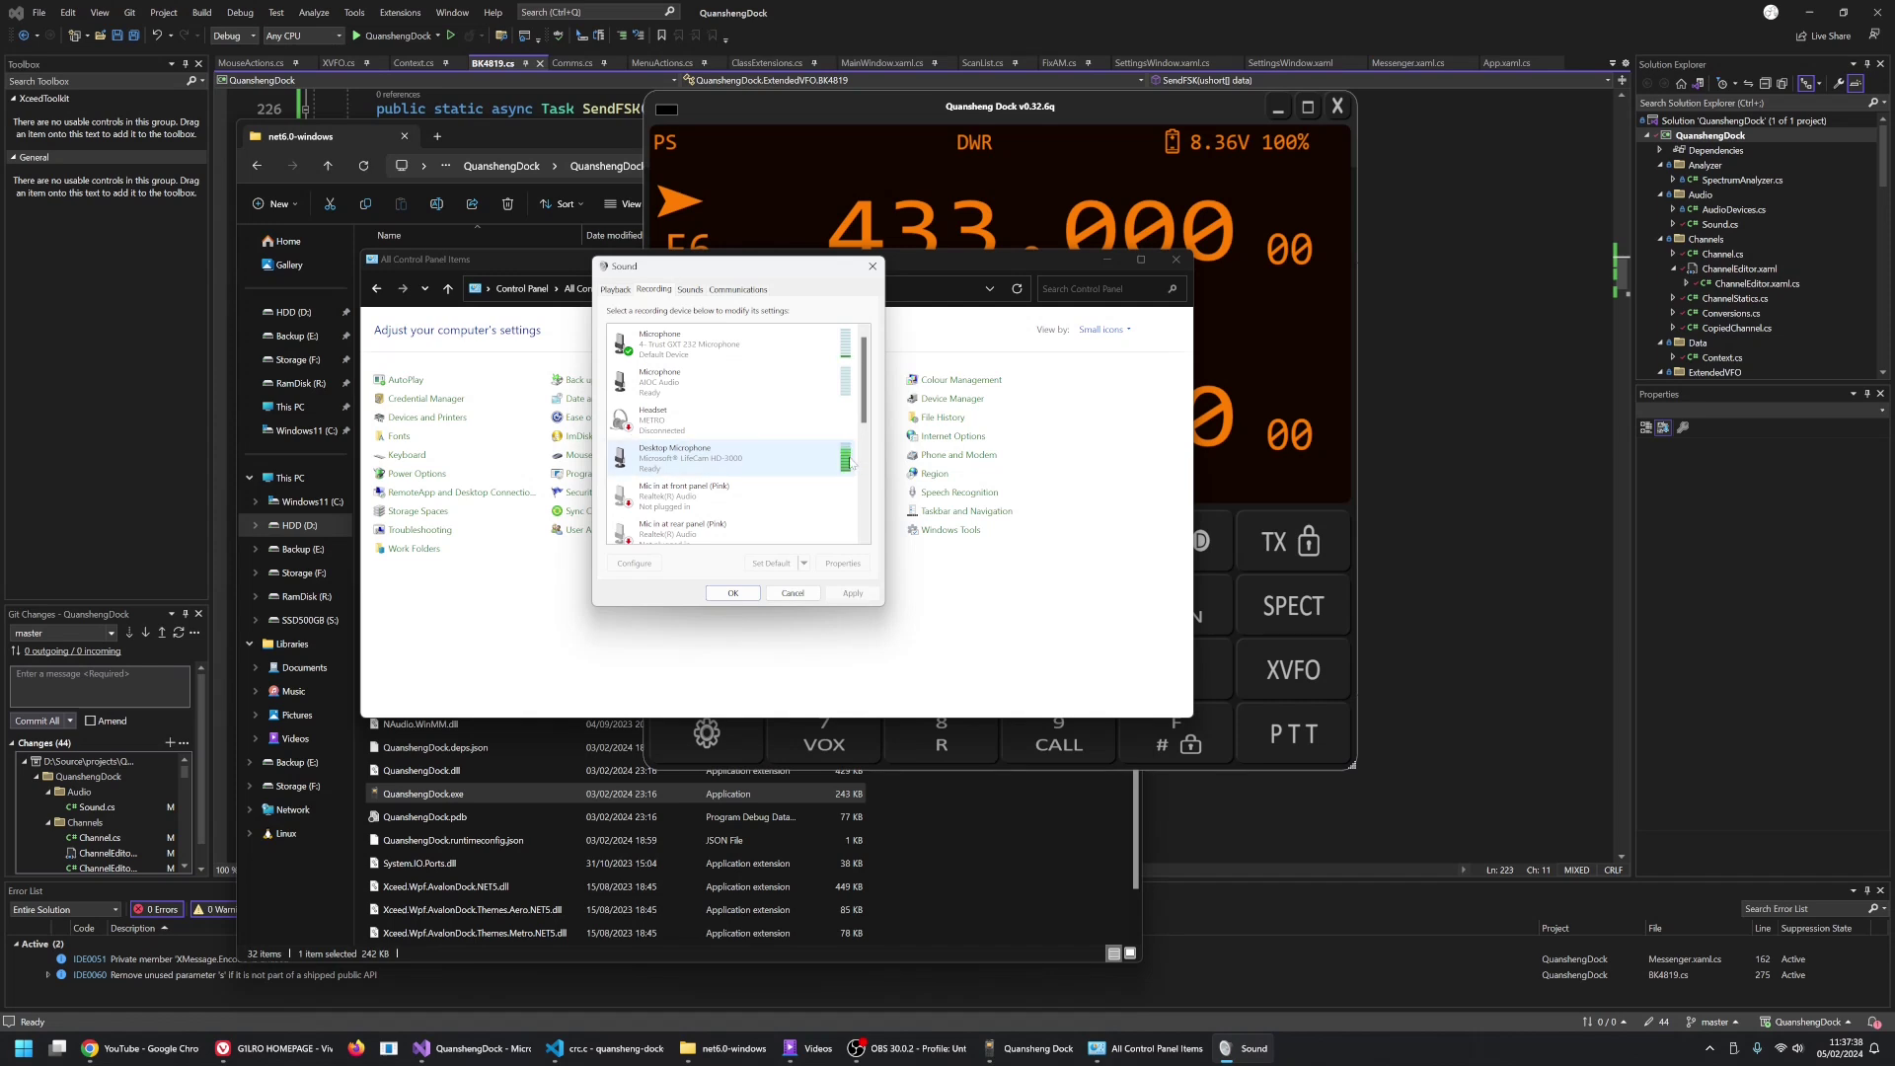
Inspect the Desktop Microphone's Levels tab, move the properties aside, then close them
right_click(712, 459)
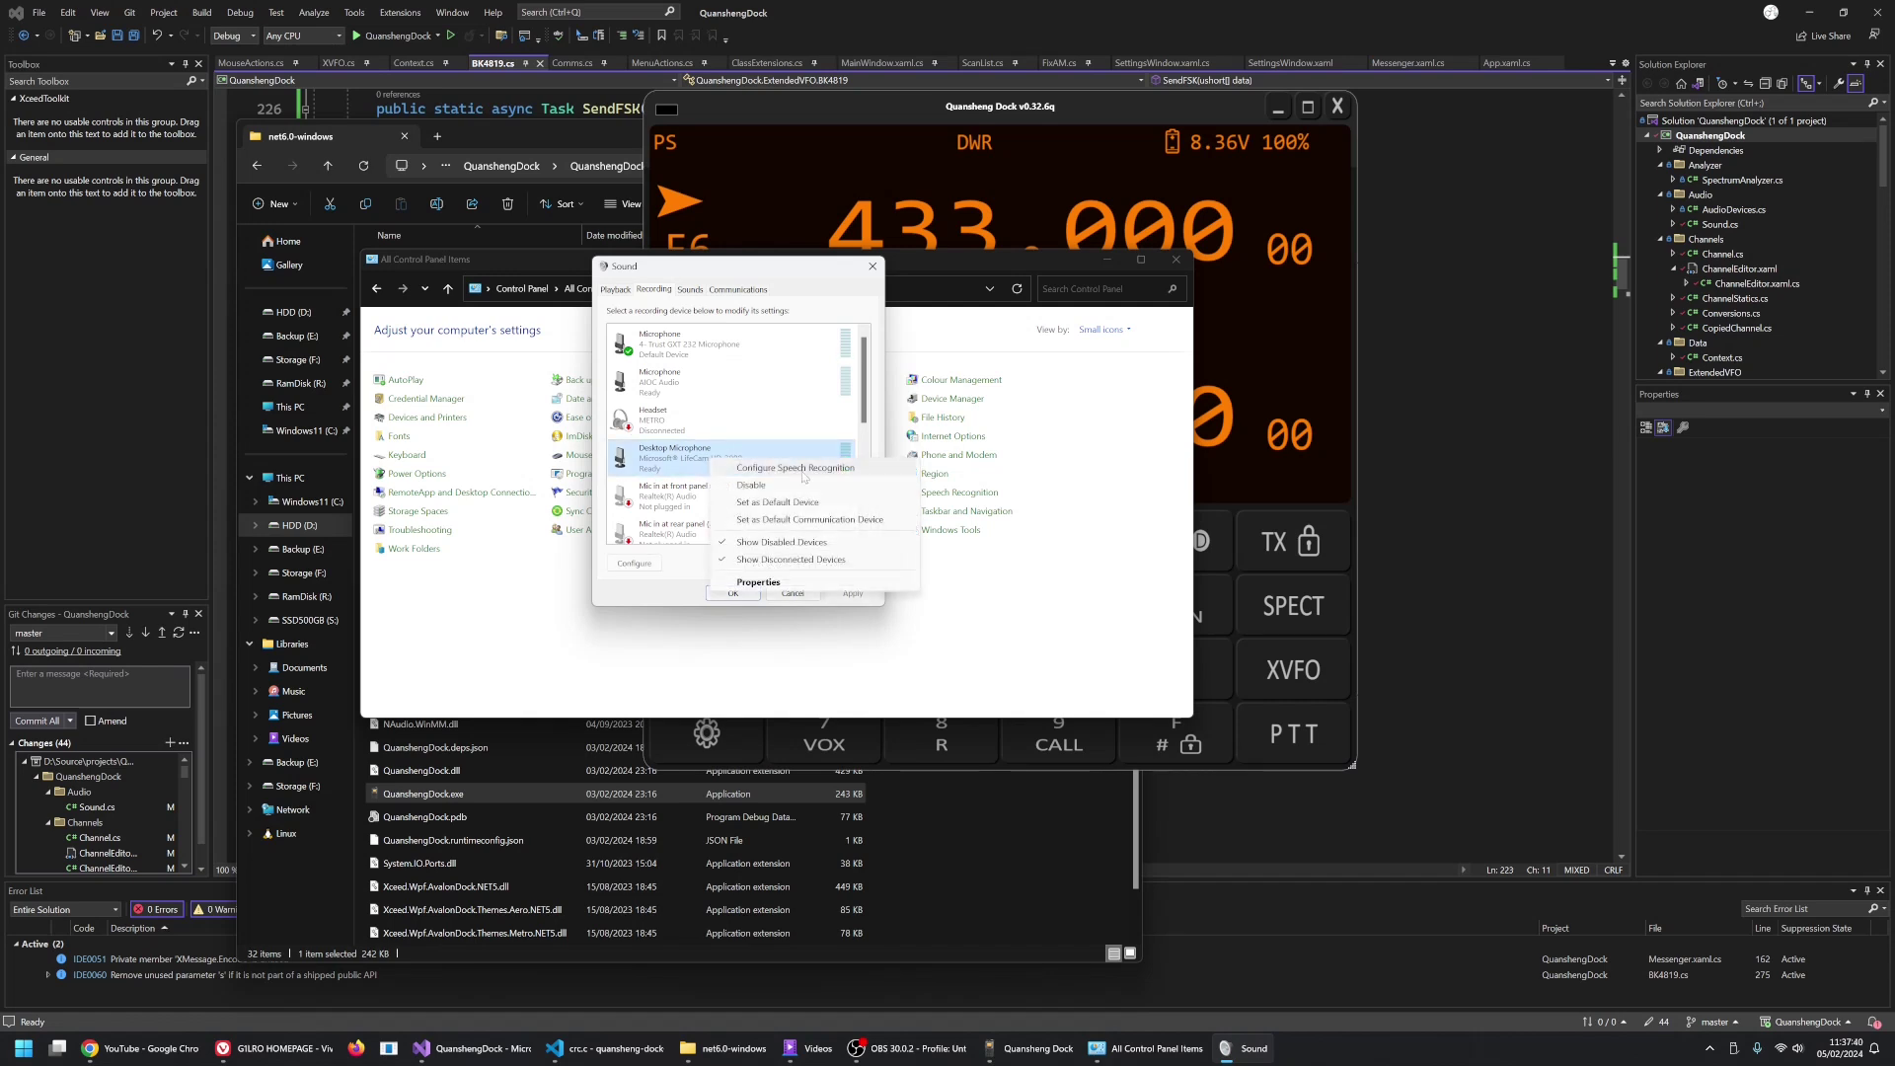
left_click(766, 586)
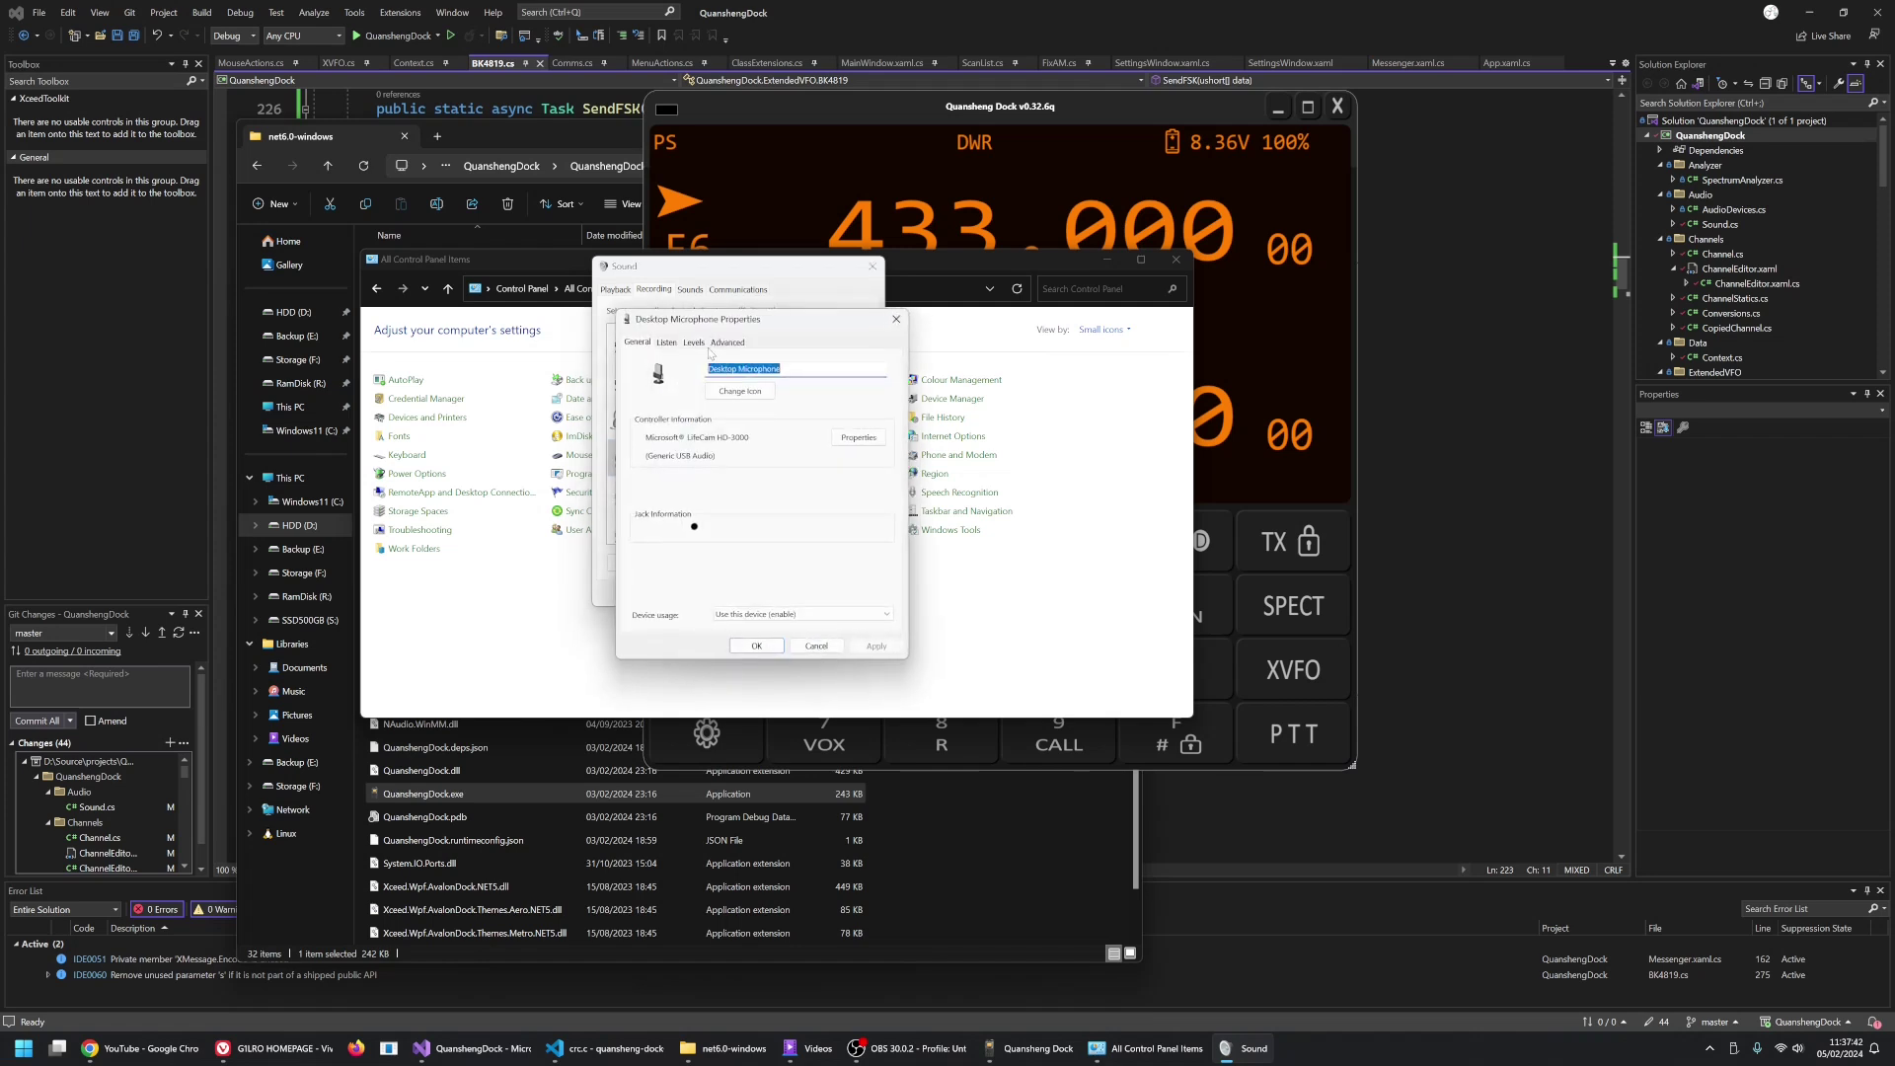
left_click(694, 342)
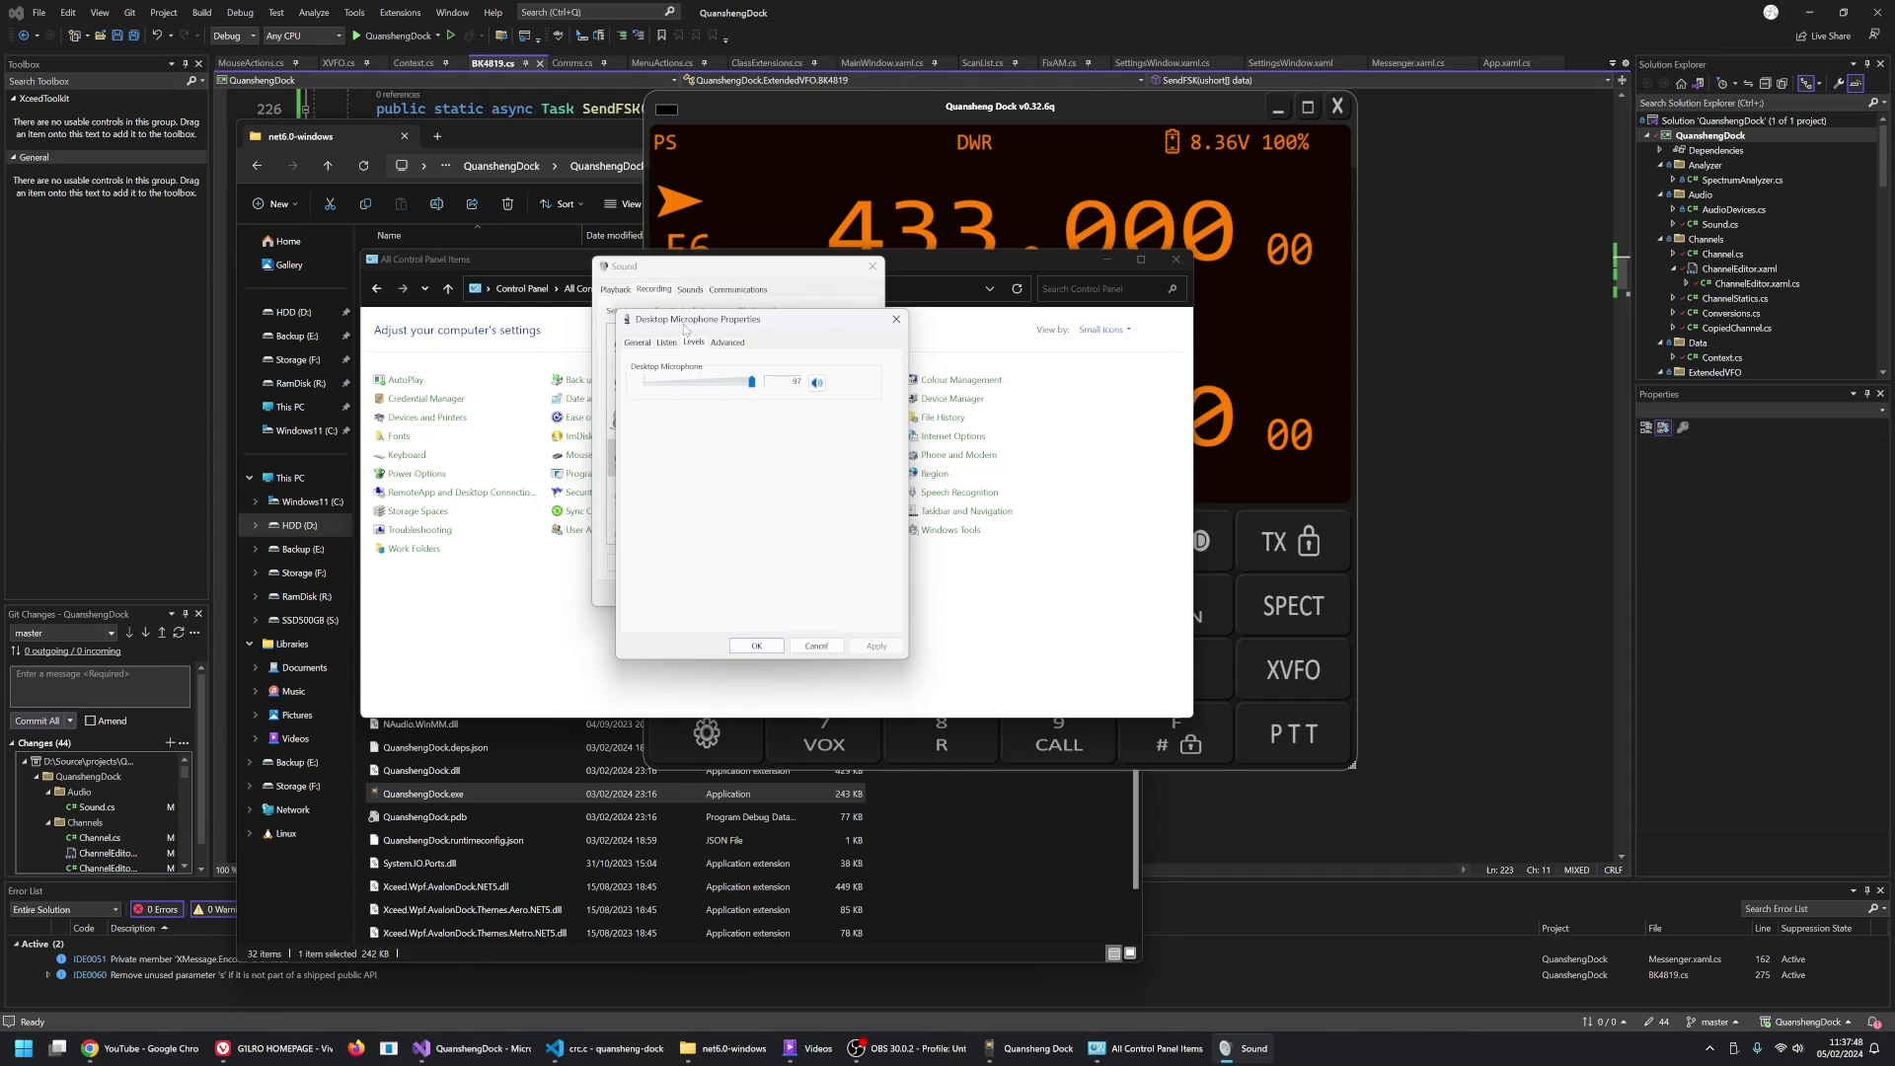
left_click_drag(687, 323, 927, 398)
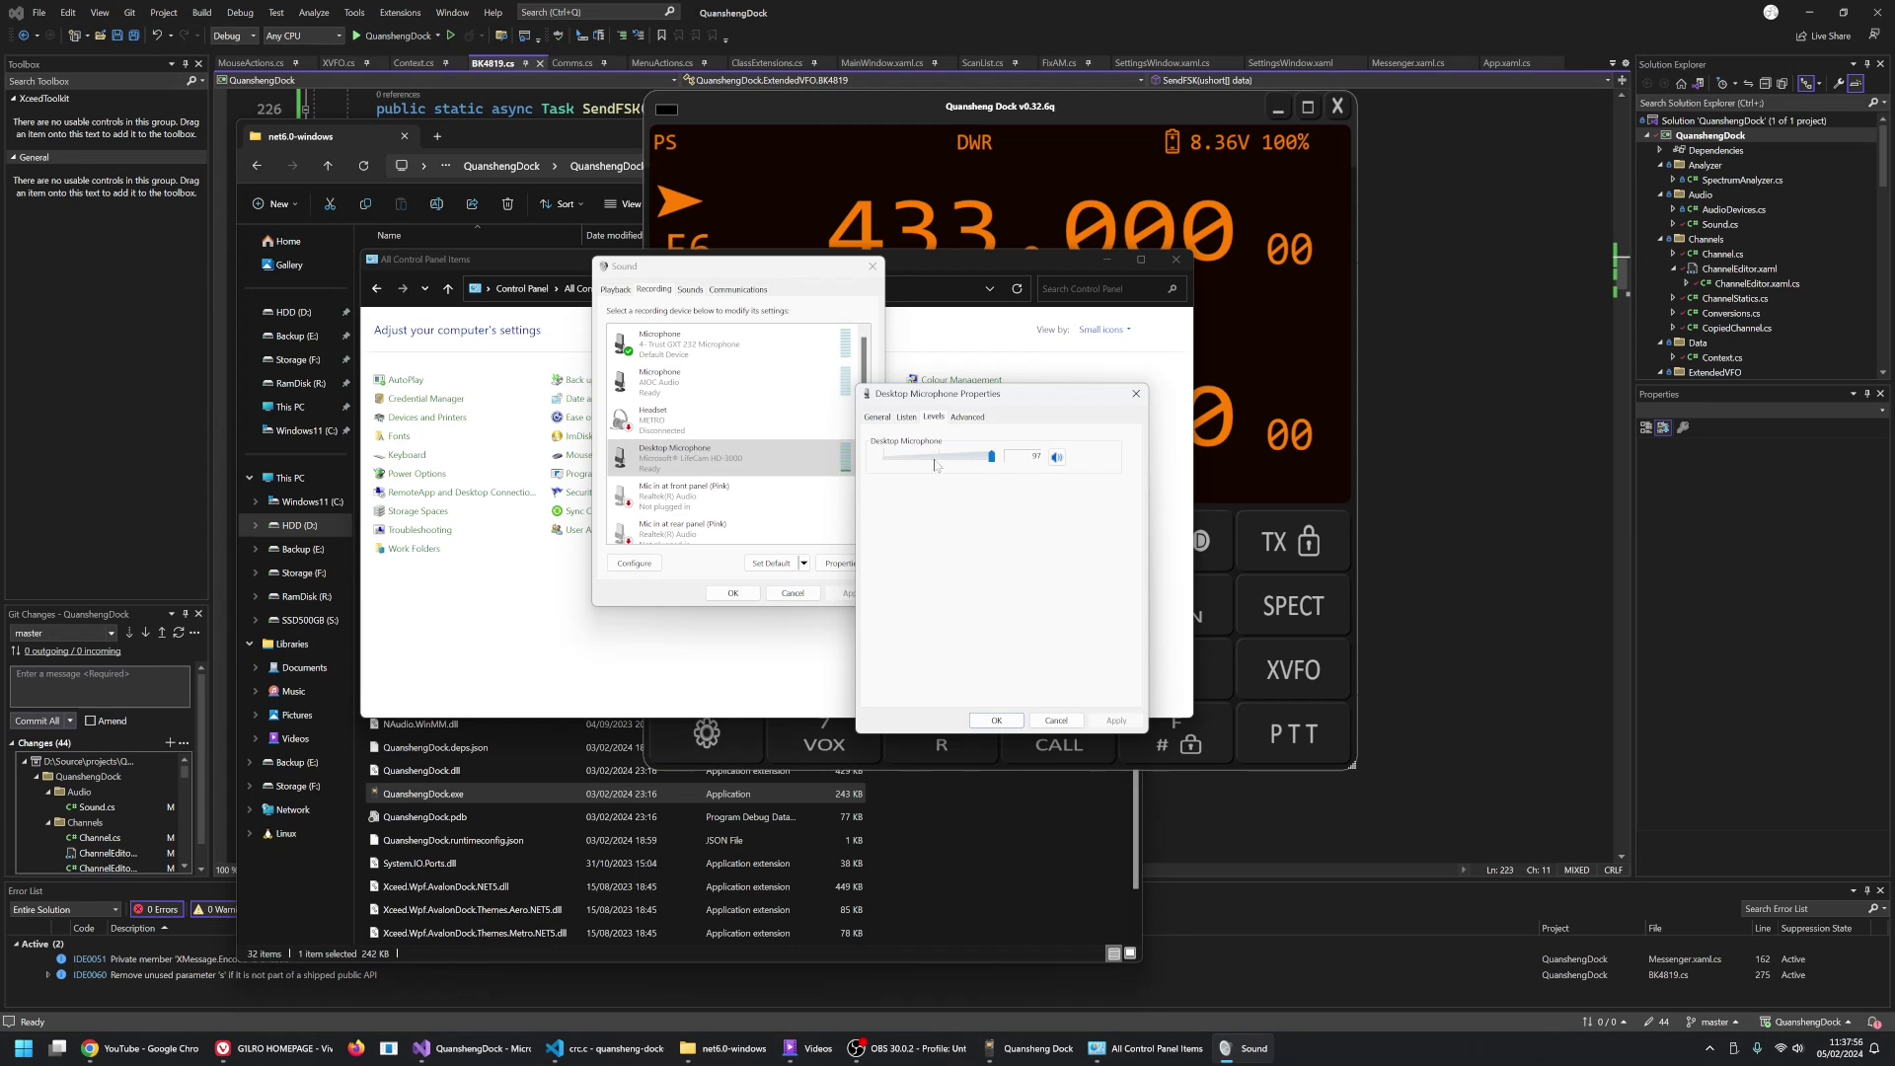
left_click_drag(1005, 395, 1095, 418)
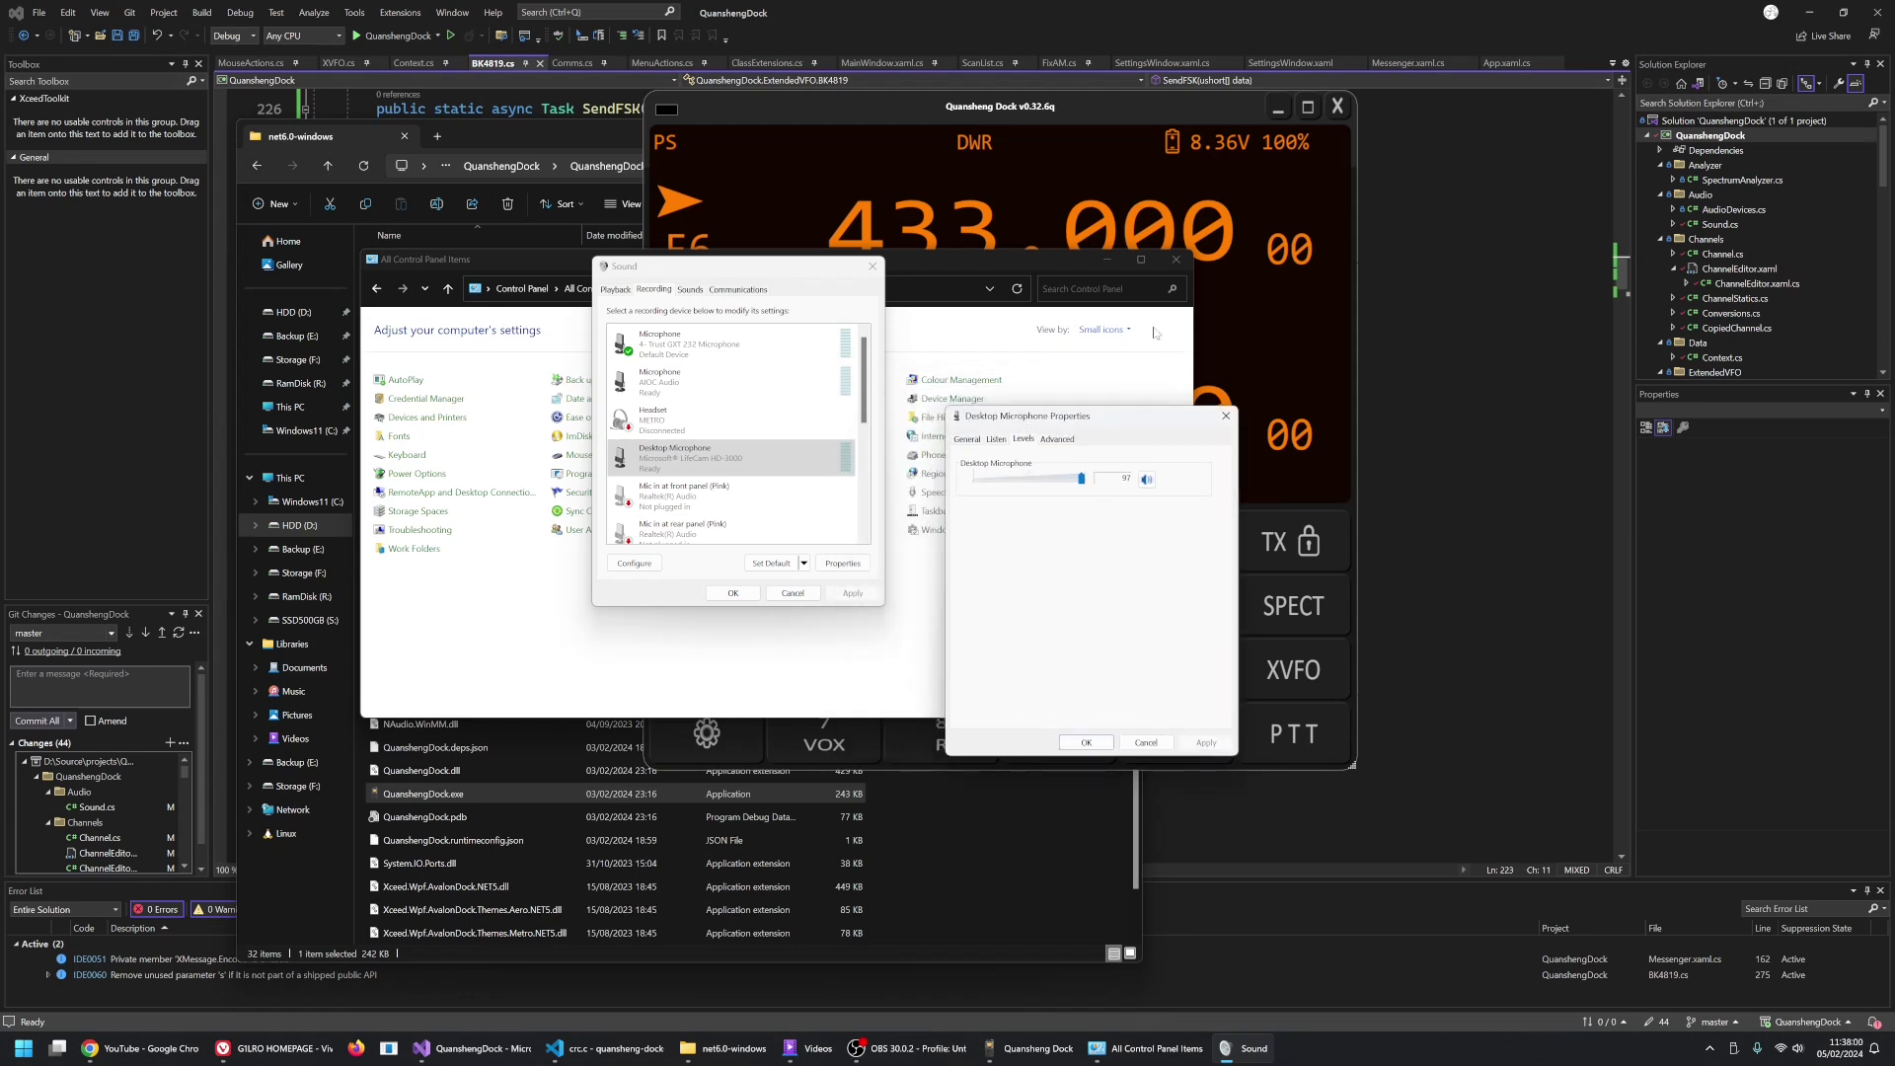
left_click(1226, 416)
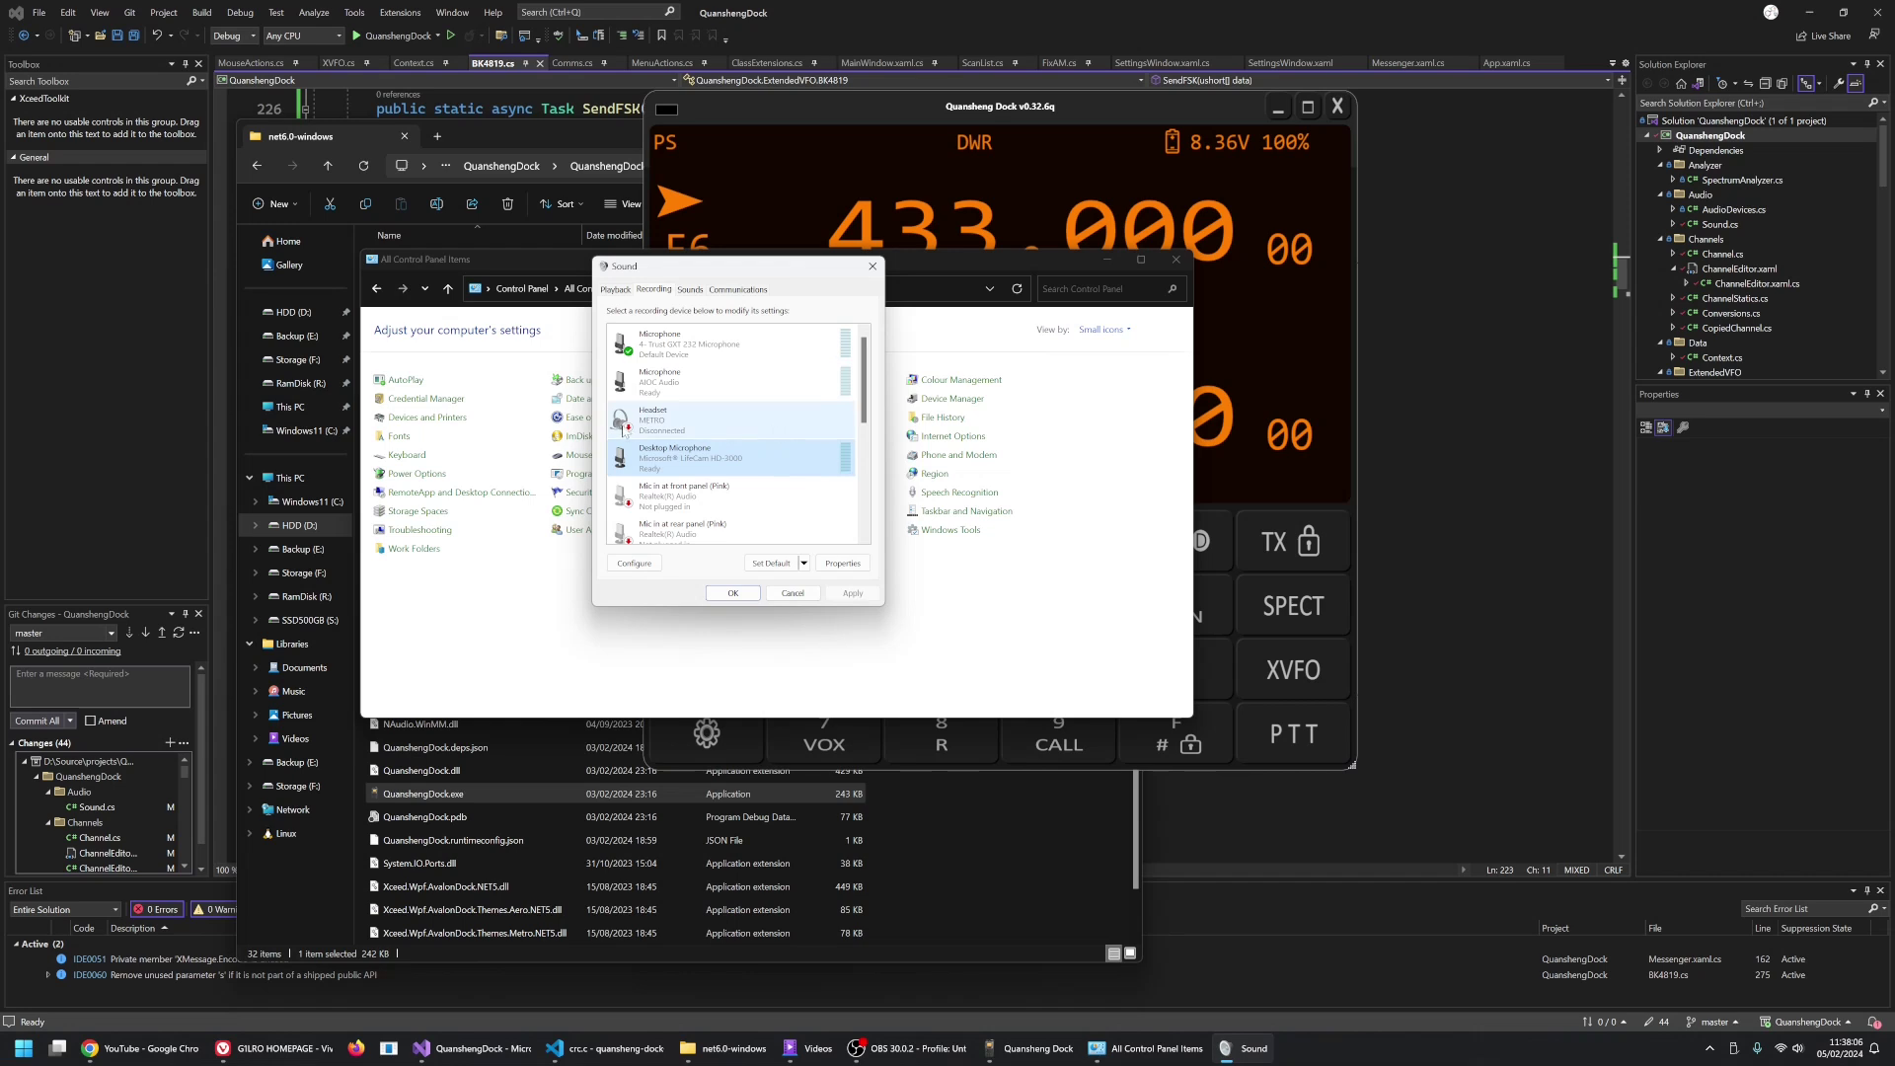
Have Desktop Microphone play back through Speakers (AIOC Audio) with Listen to this device on
right_click(664, 454)
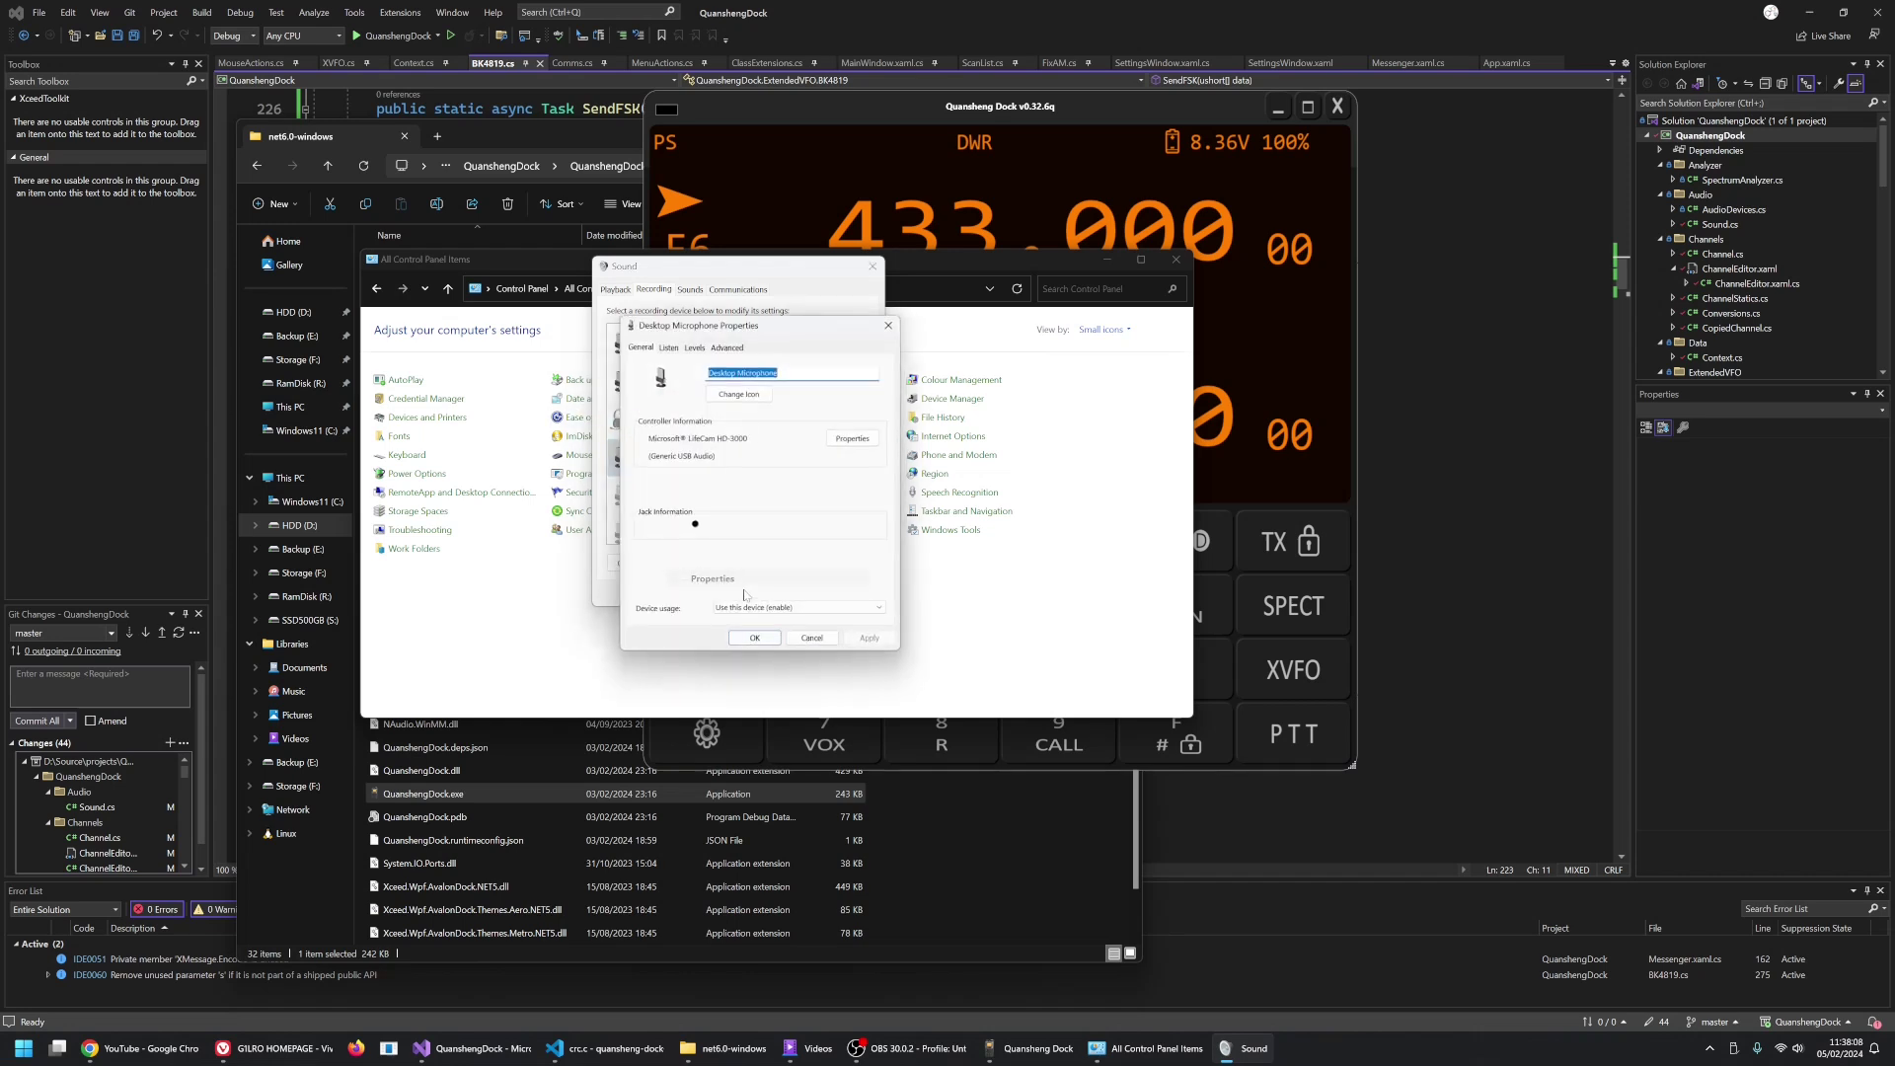
left_click_drag(715, 336, 999, 401)
left_click(951, 409)
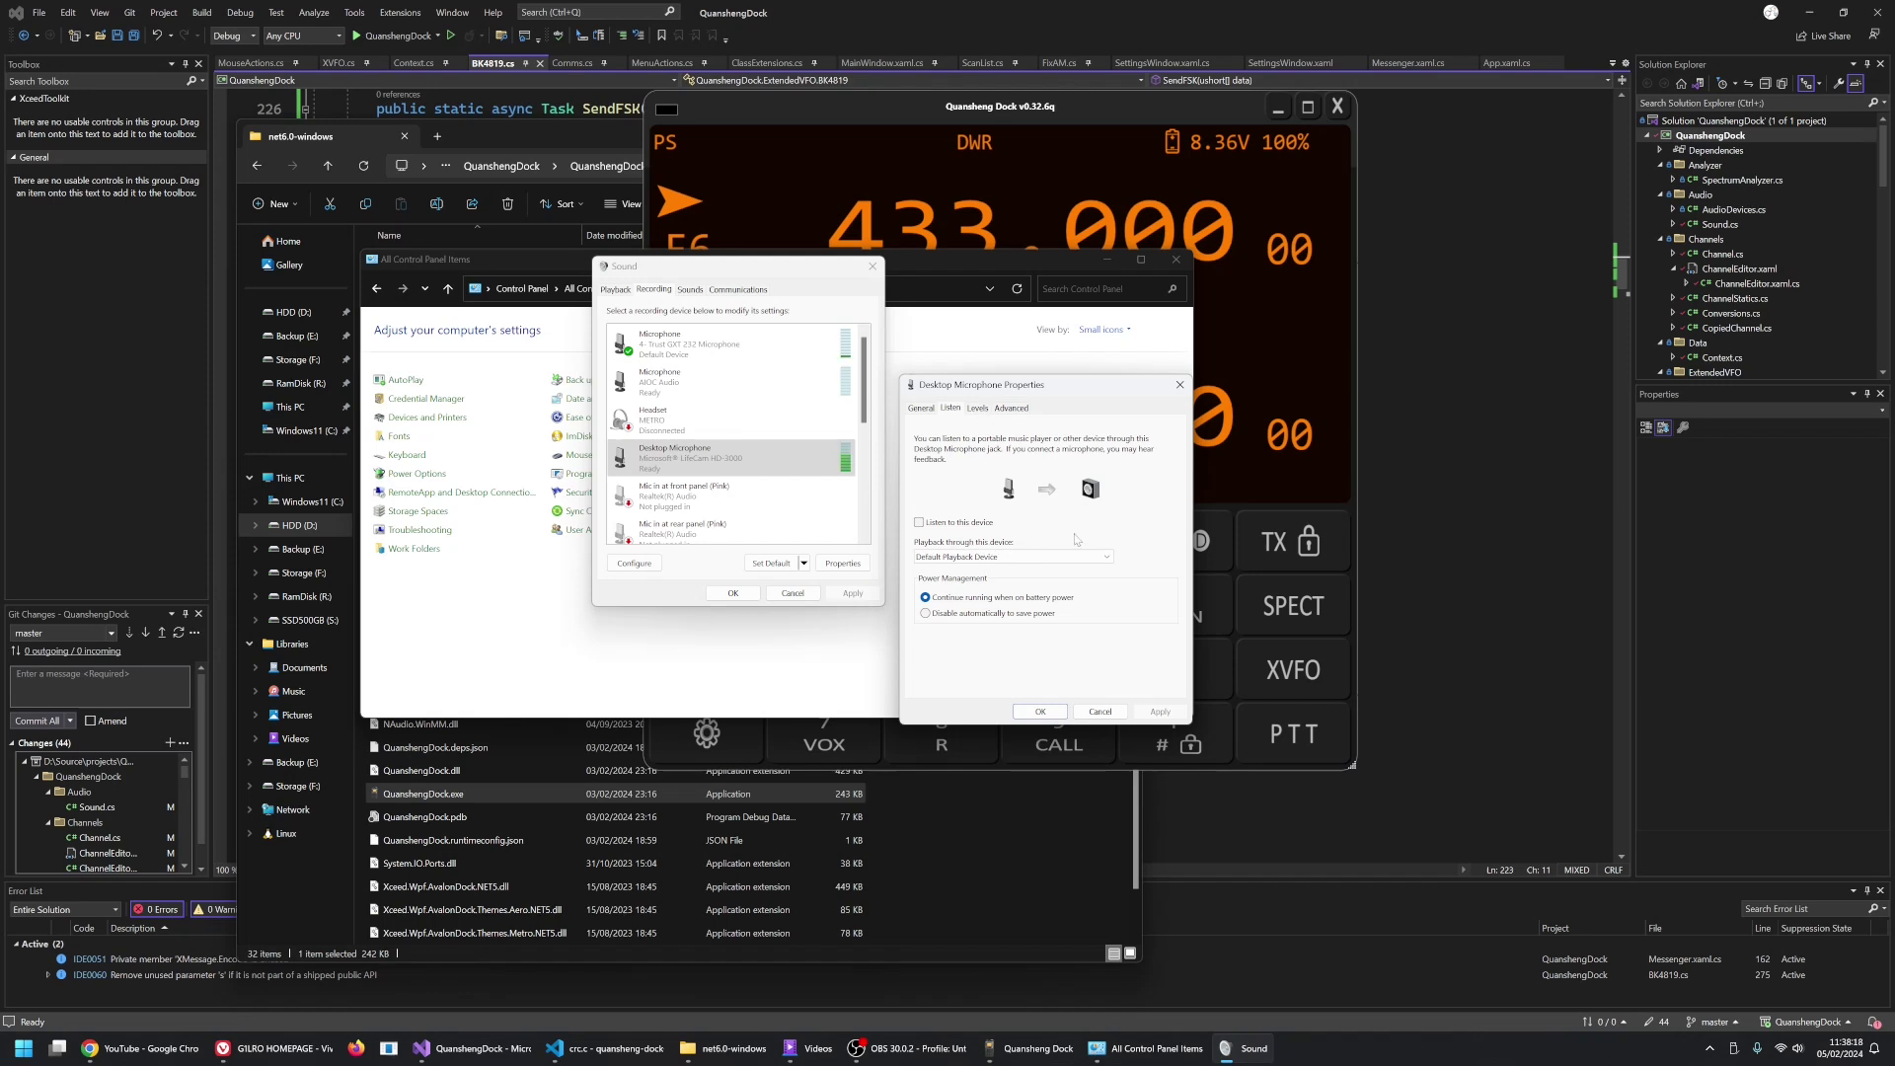
left_click(982, 559)
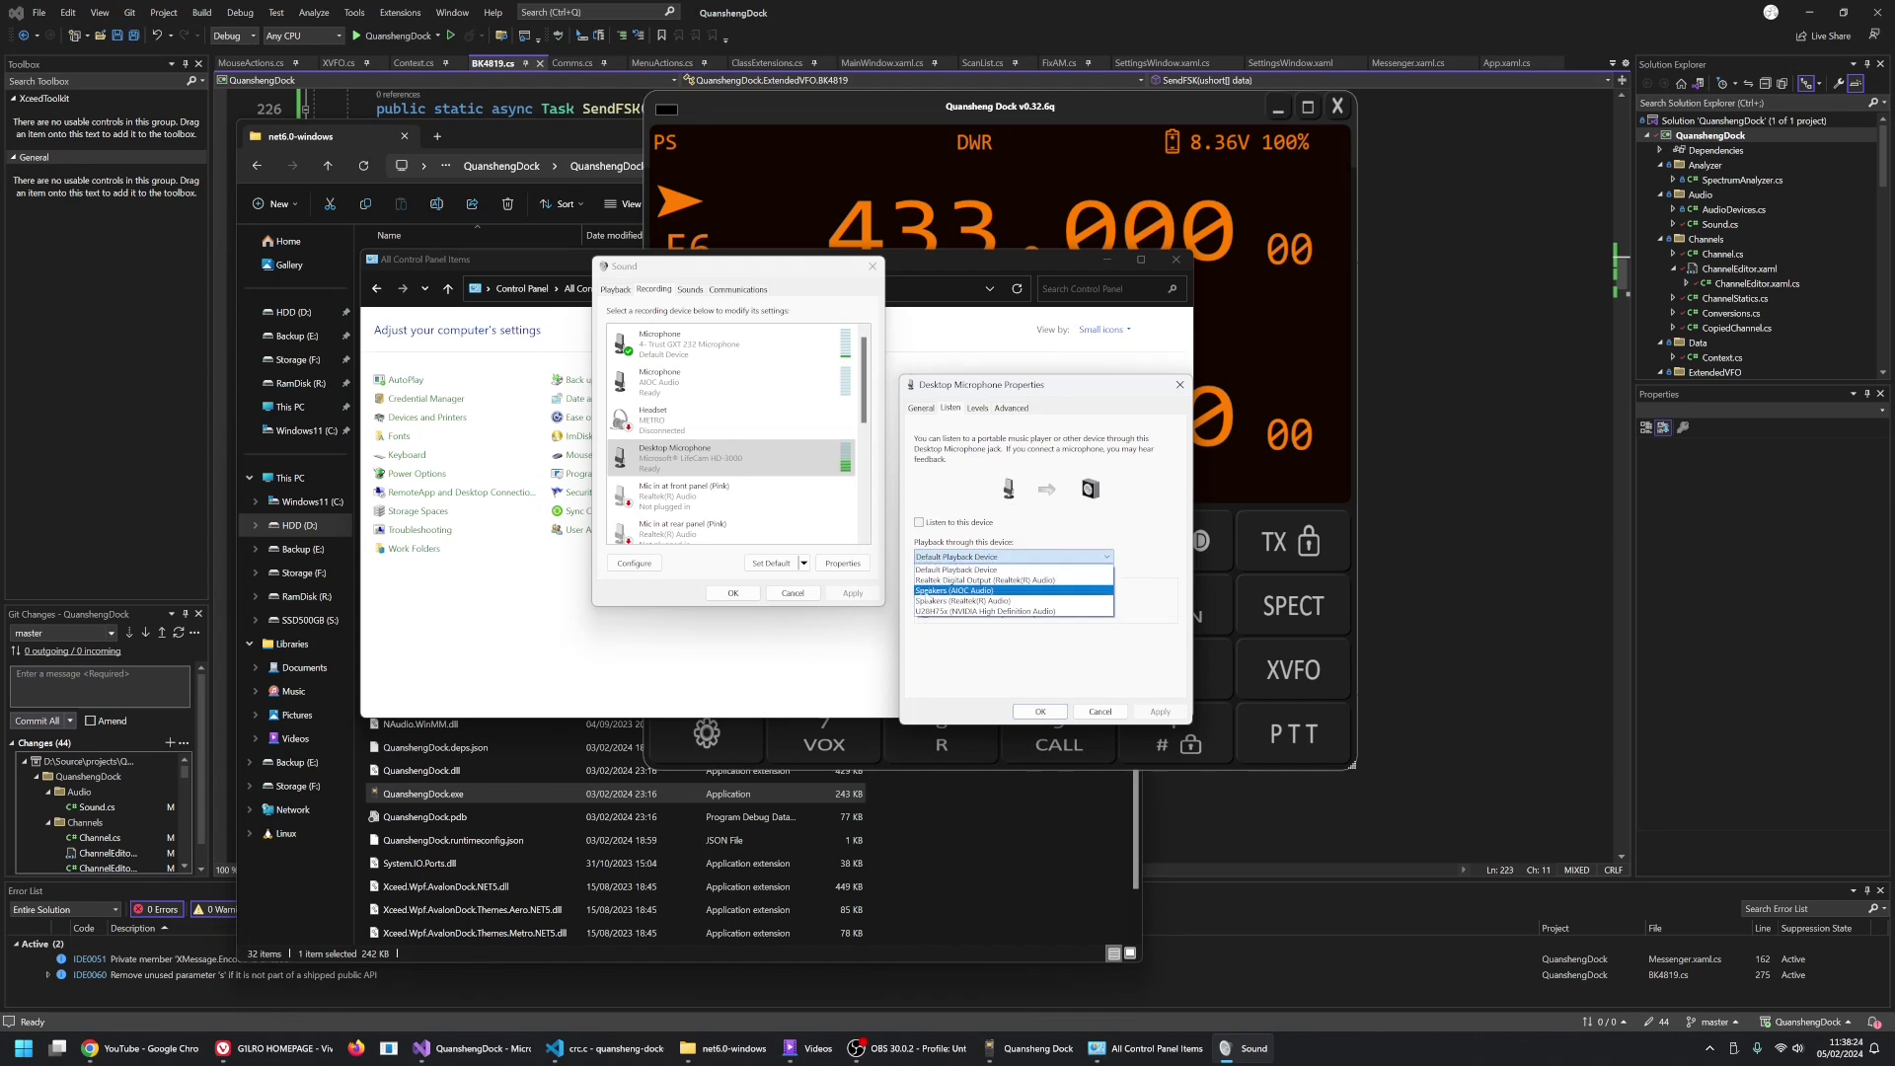
left_click(989, 590)
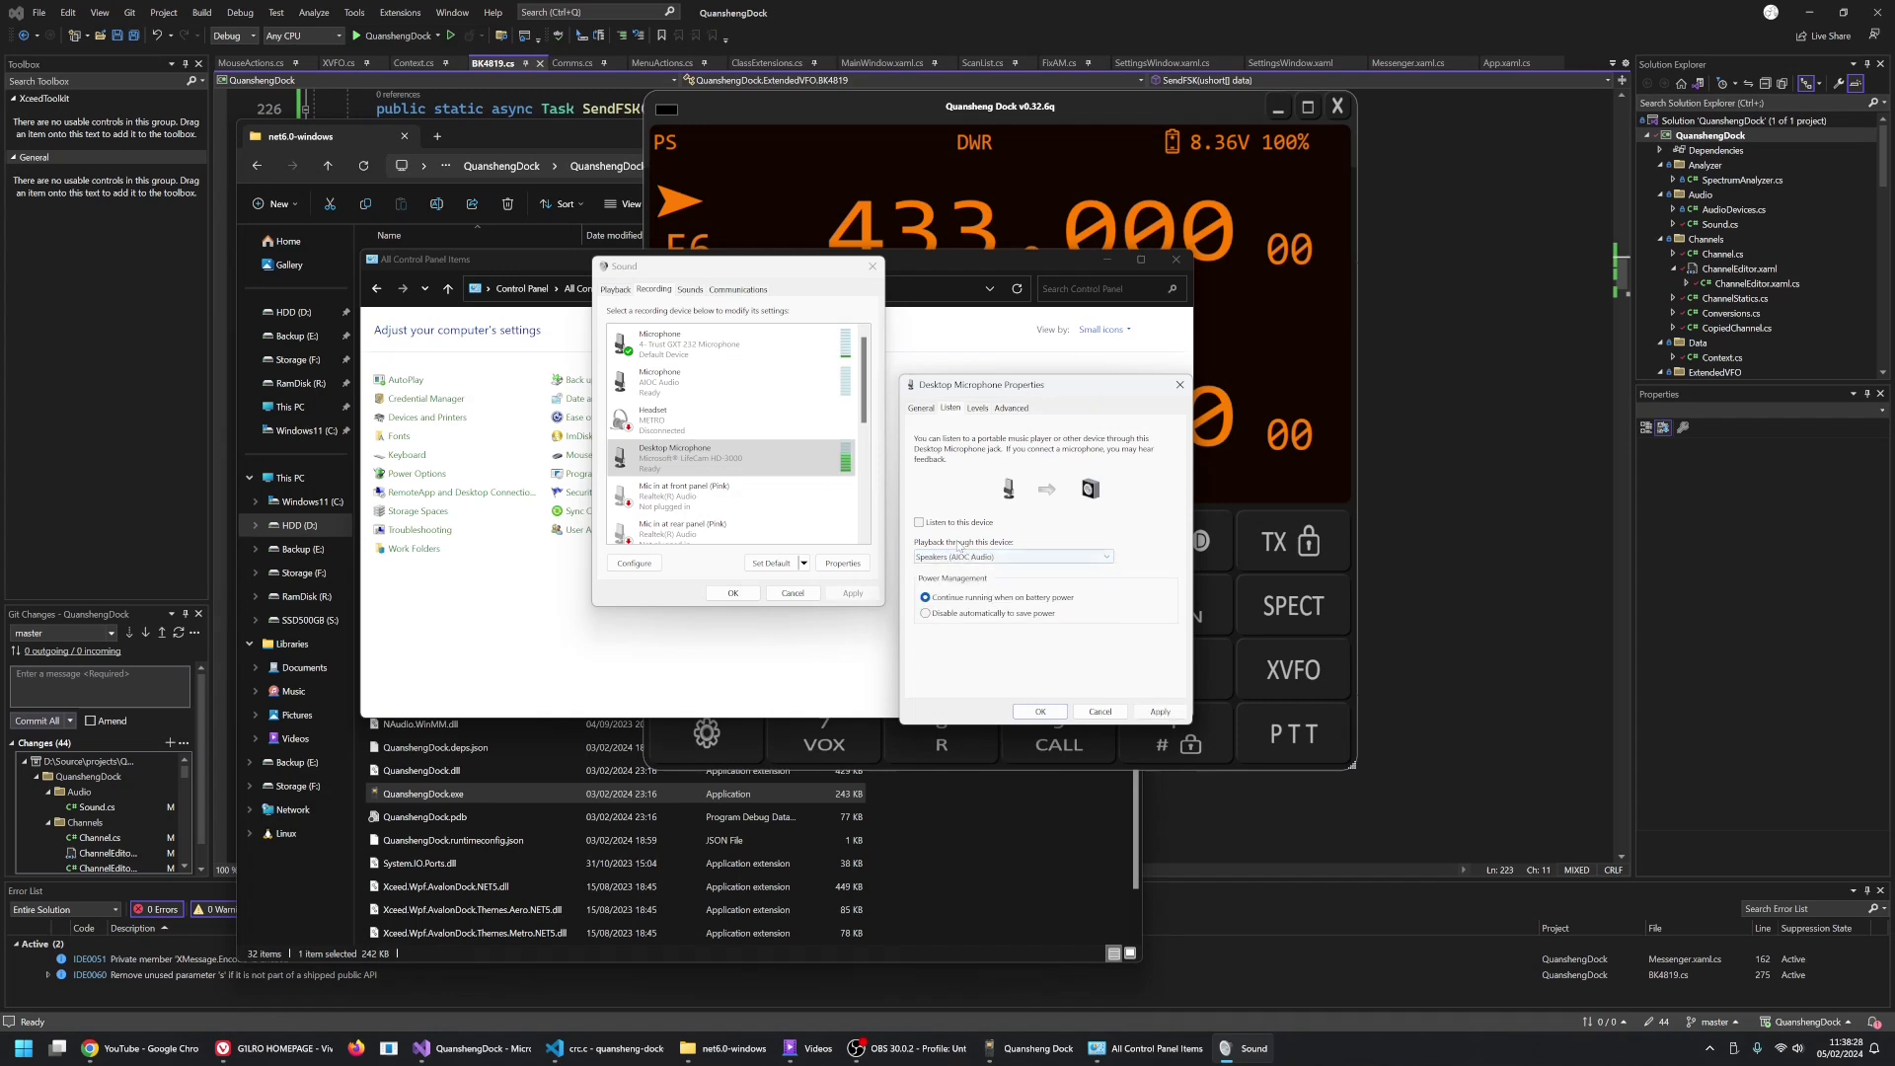
left_click(919, 522)
left_click(1161, 712)
left_click(1040, 712)
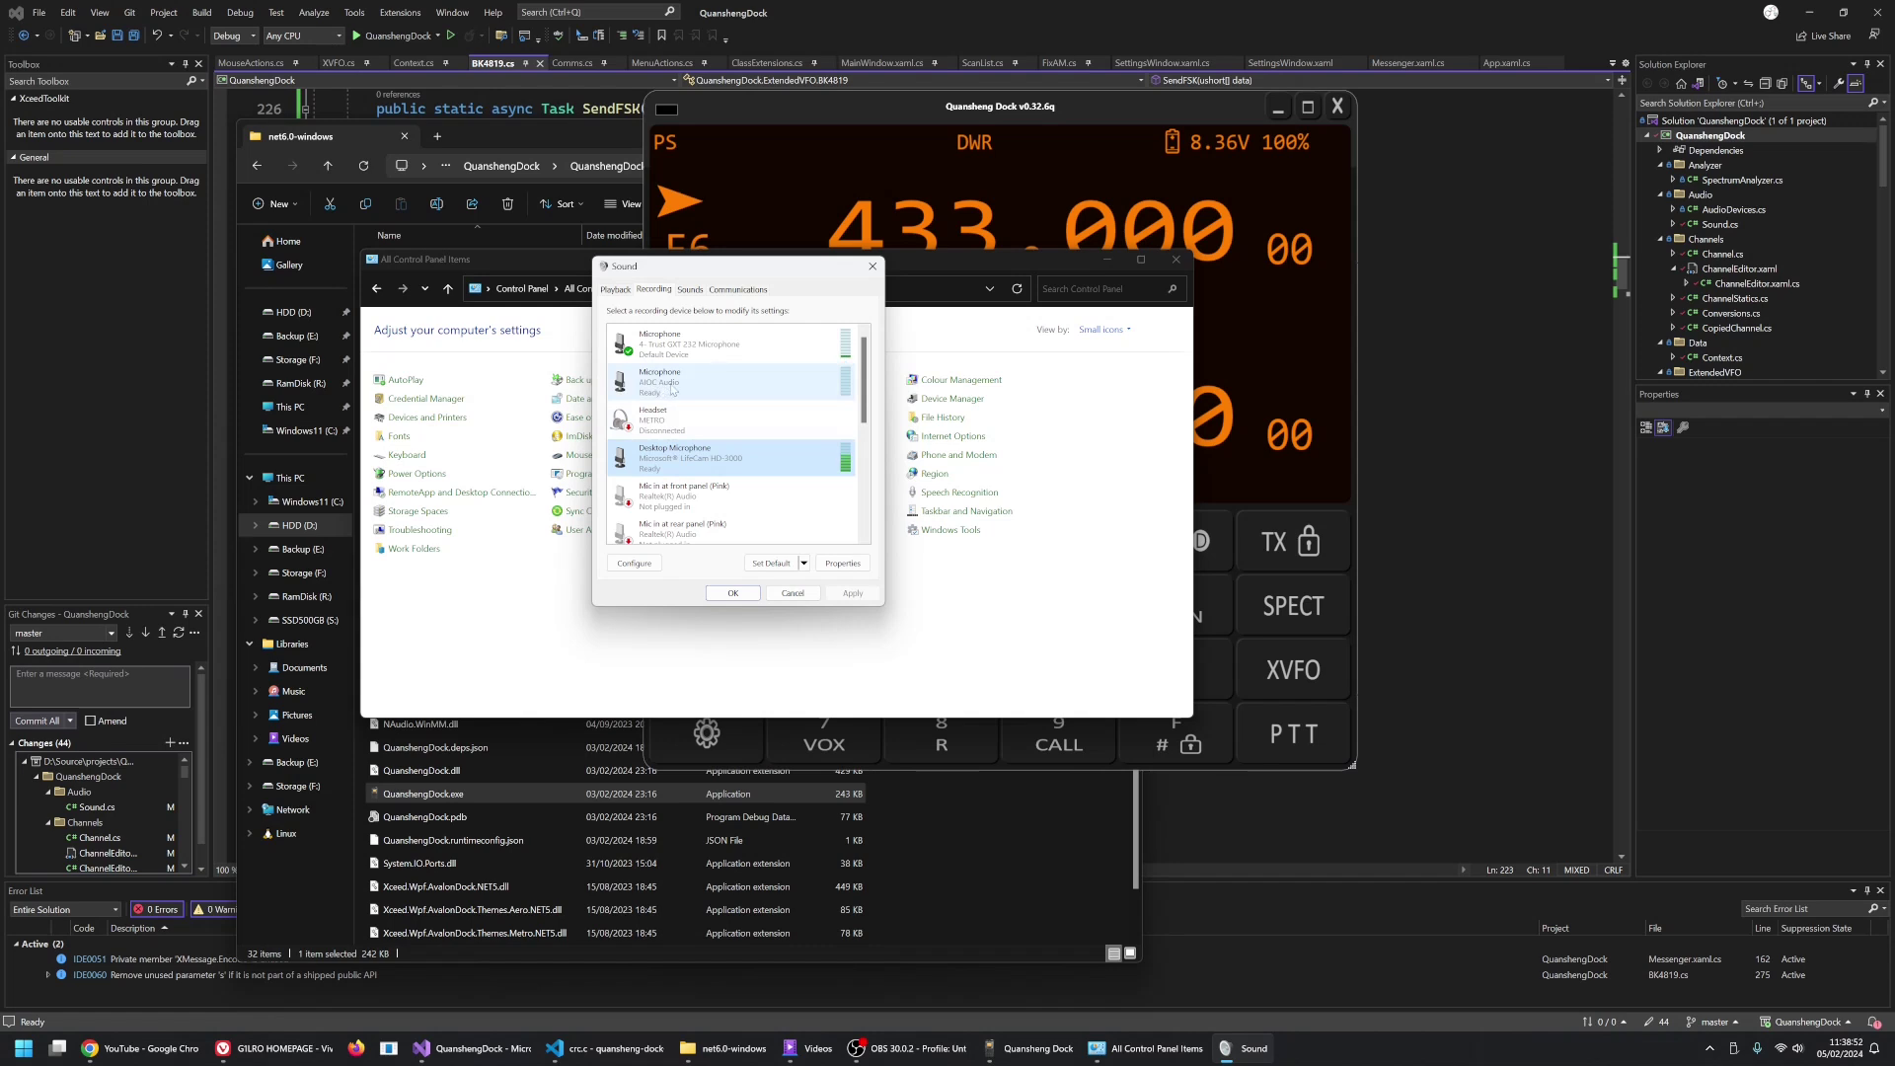
Have the AIOC Audio microphone play back through Speakers (Realtek(R) Audio), then close Sound
right_click(672, 389)
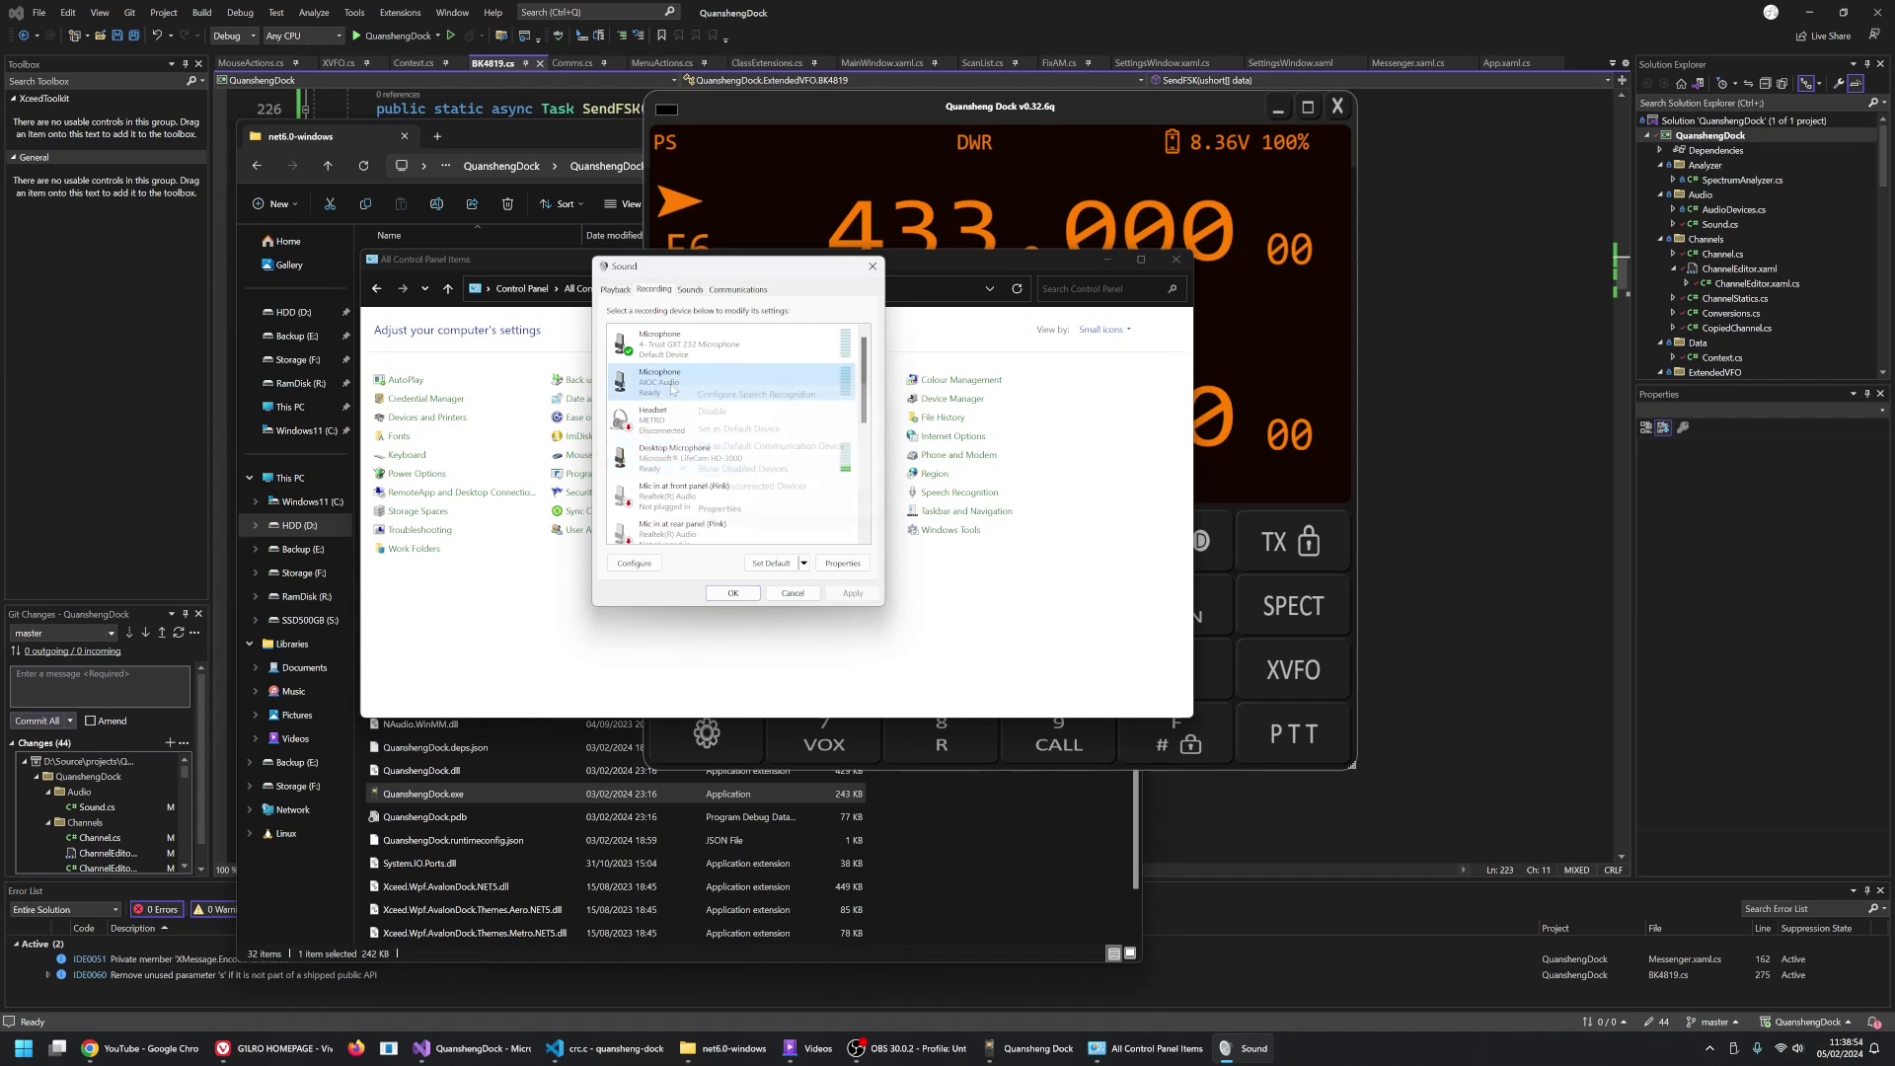
left_click(719, 508)
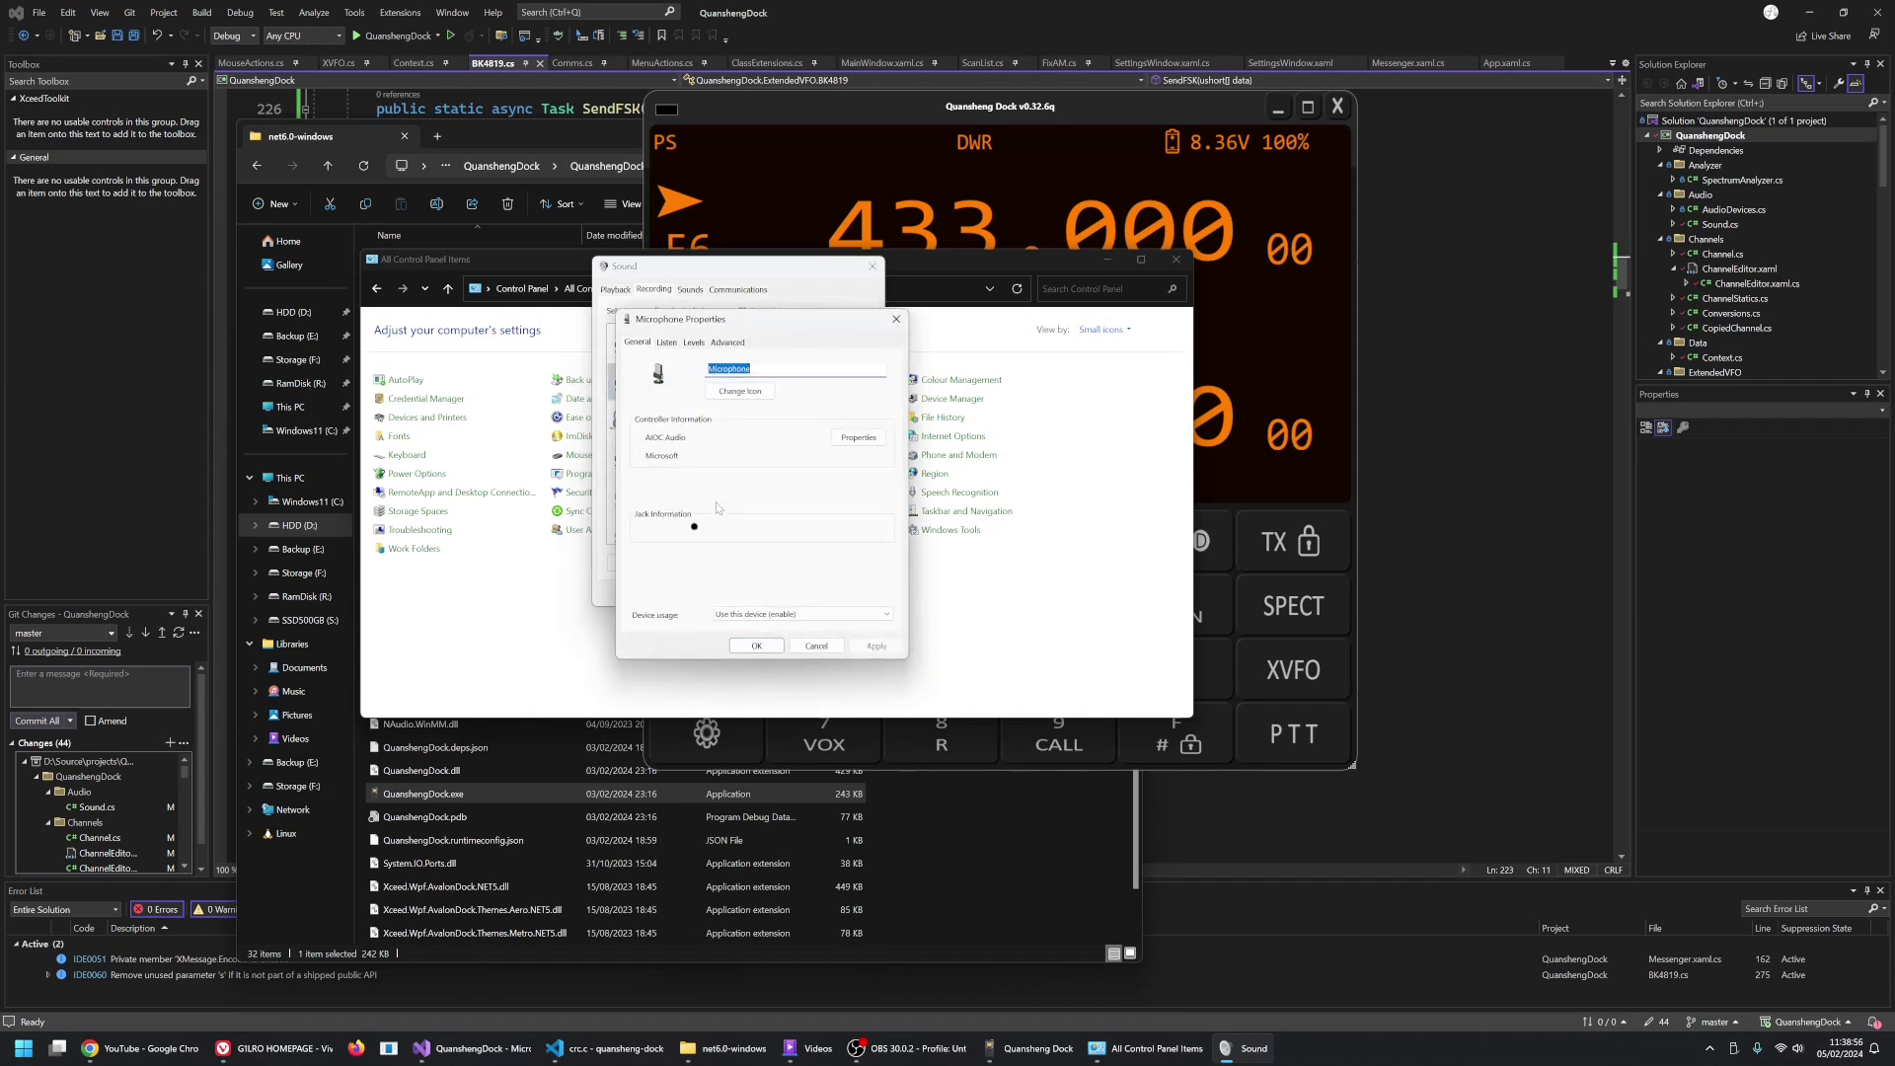
left_click(667, 343)
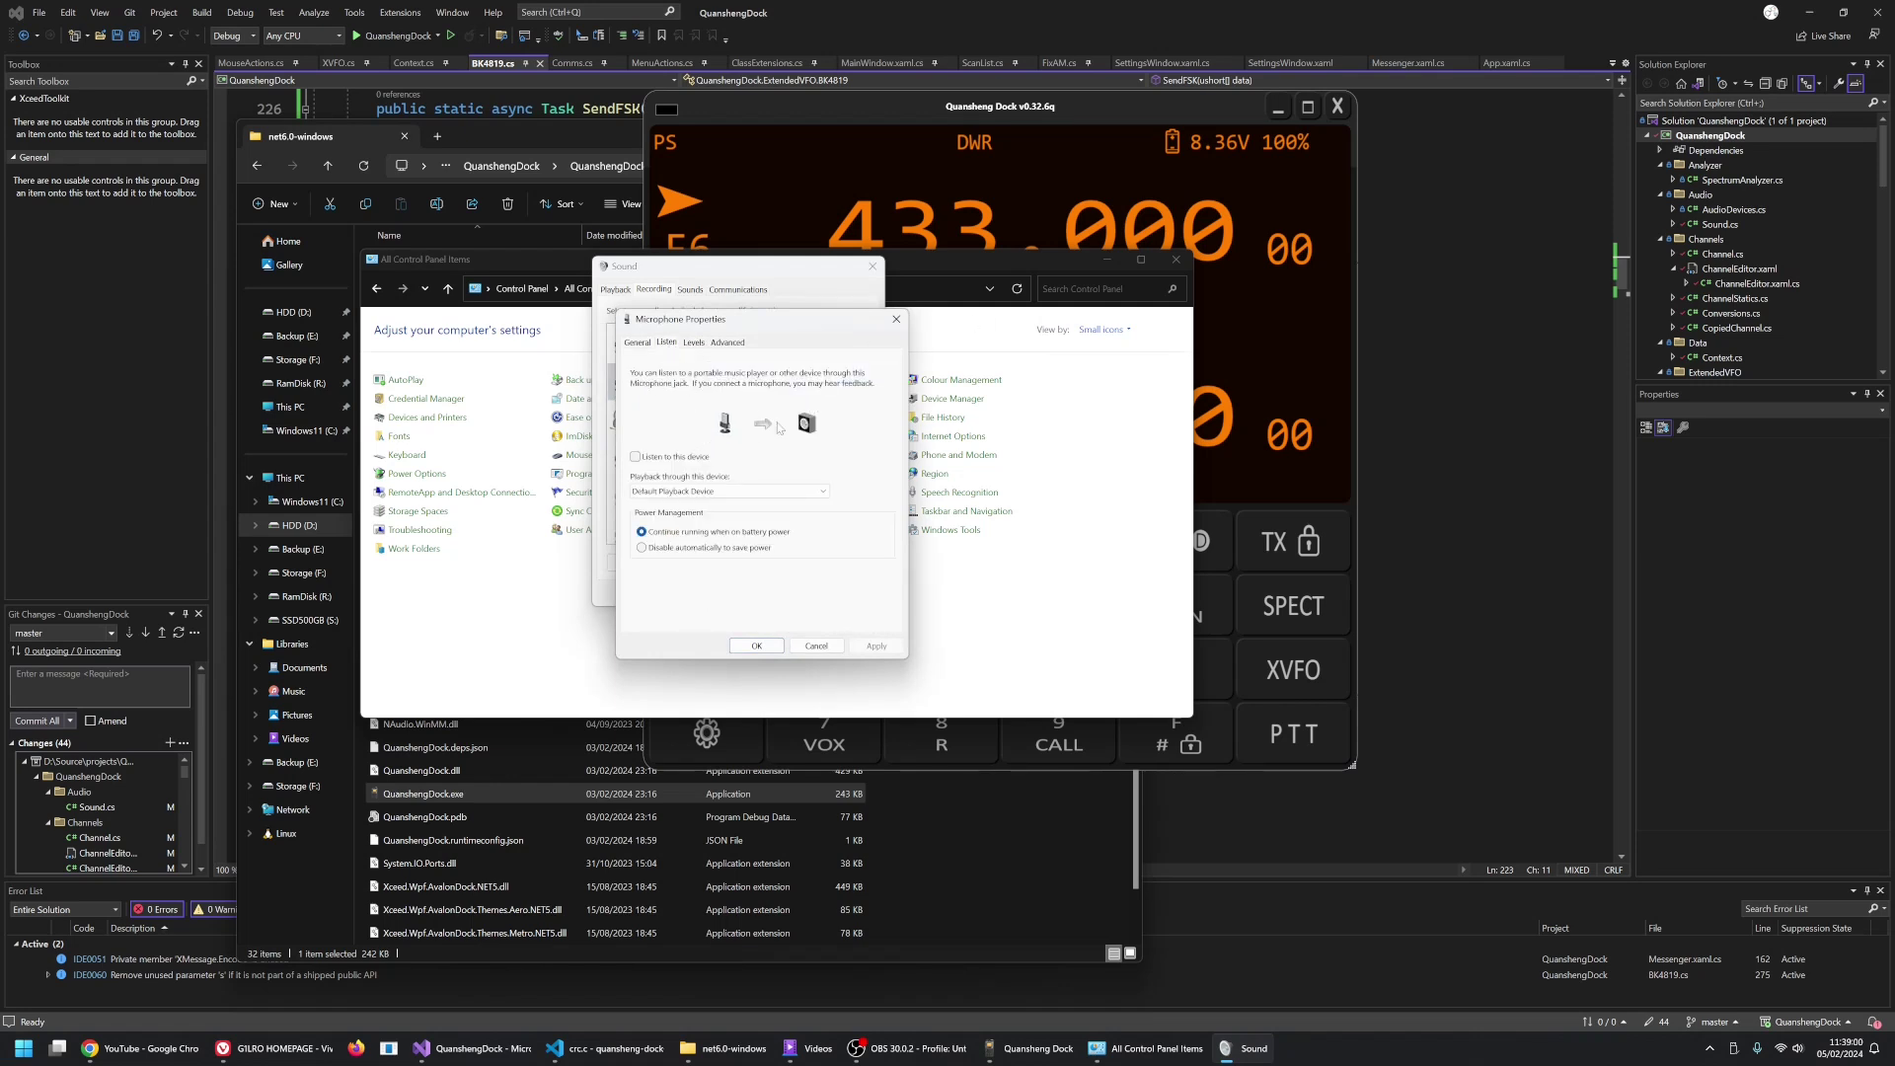
left_click(682, 491)
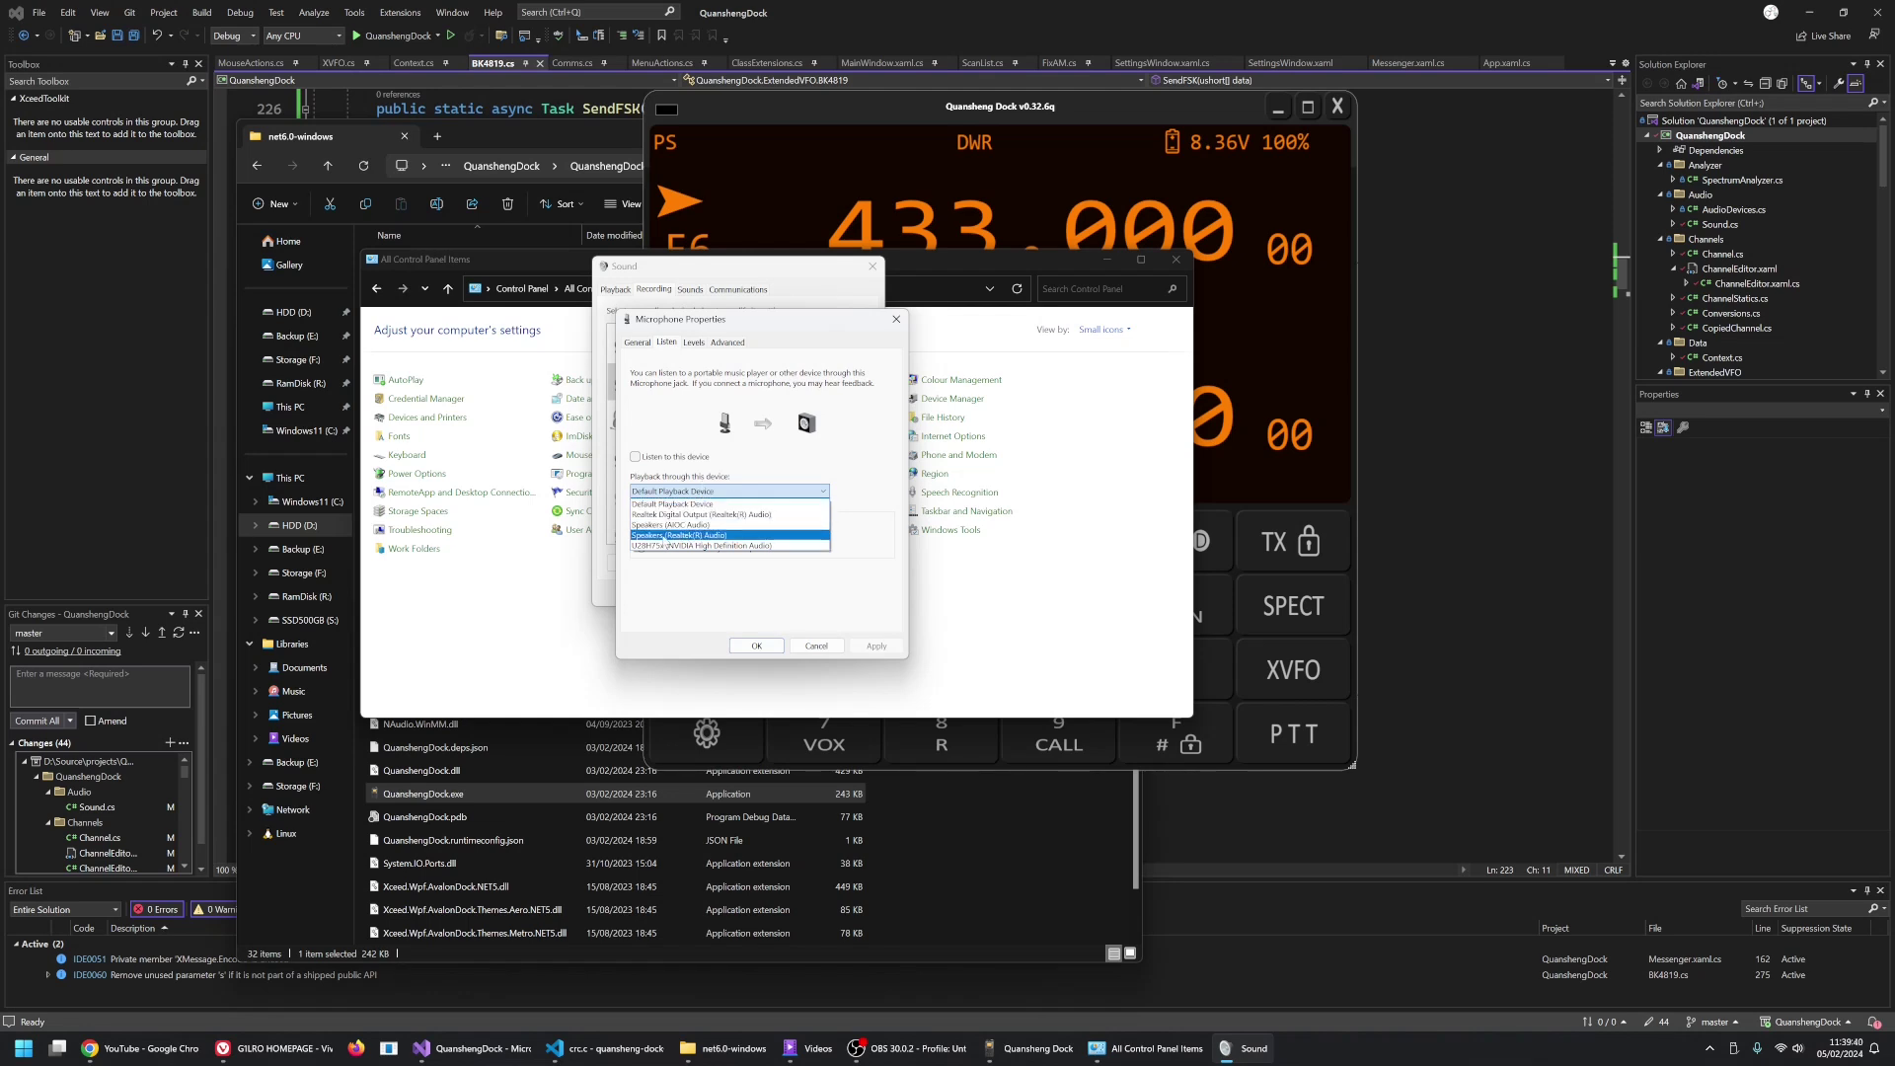
left_click(713, 536)
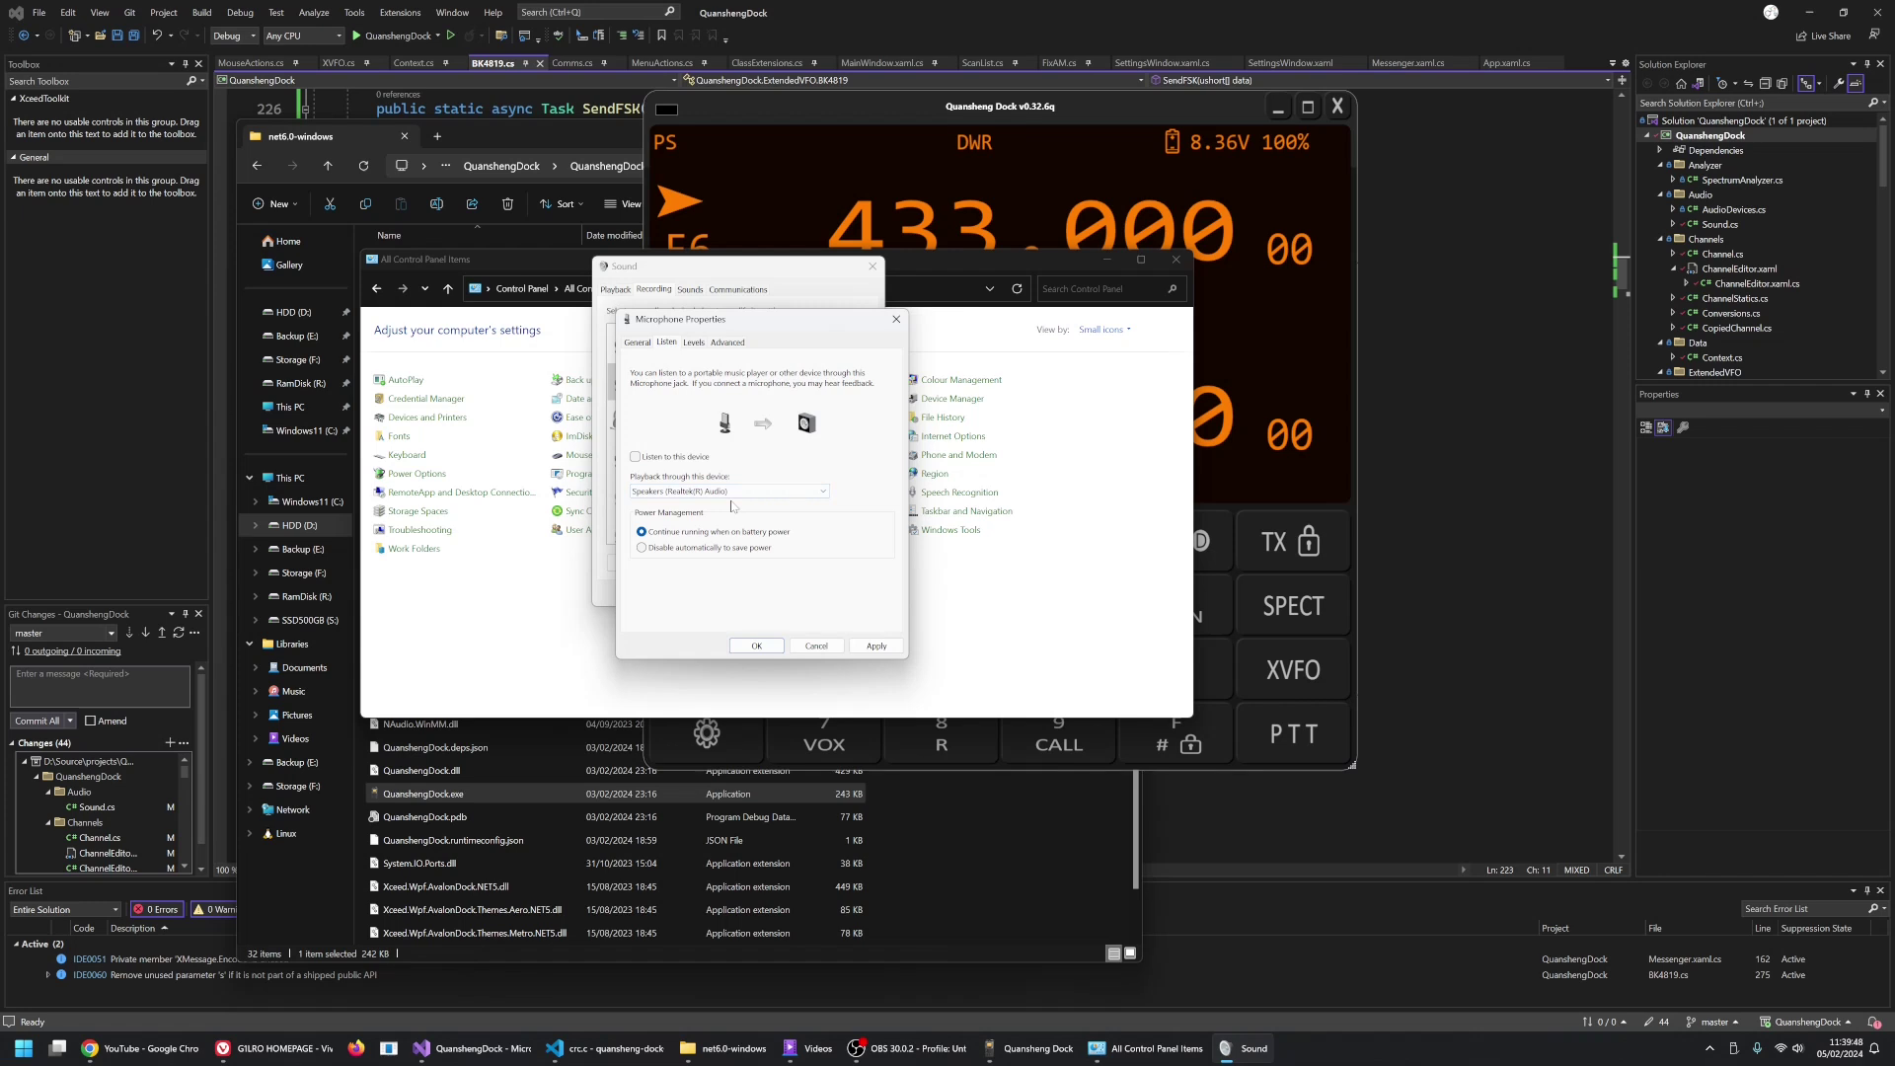
left_click(658, 460)
left_click(875, 645)
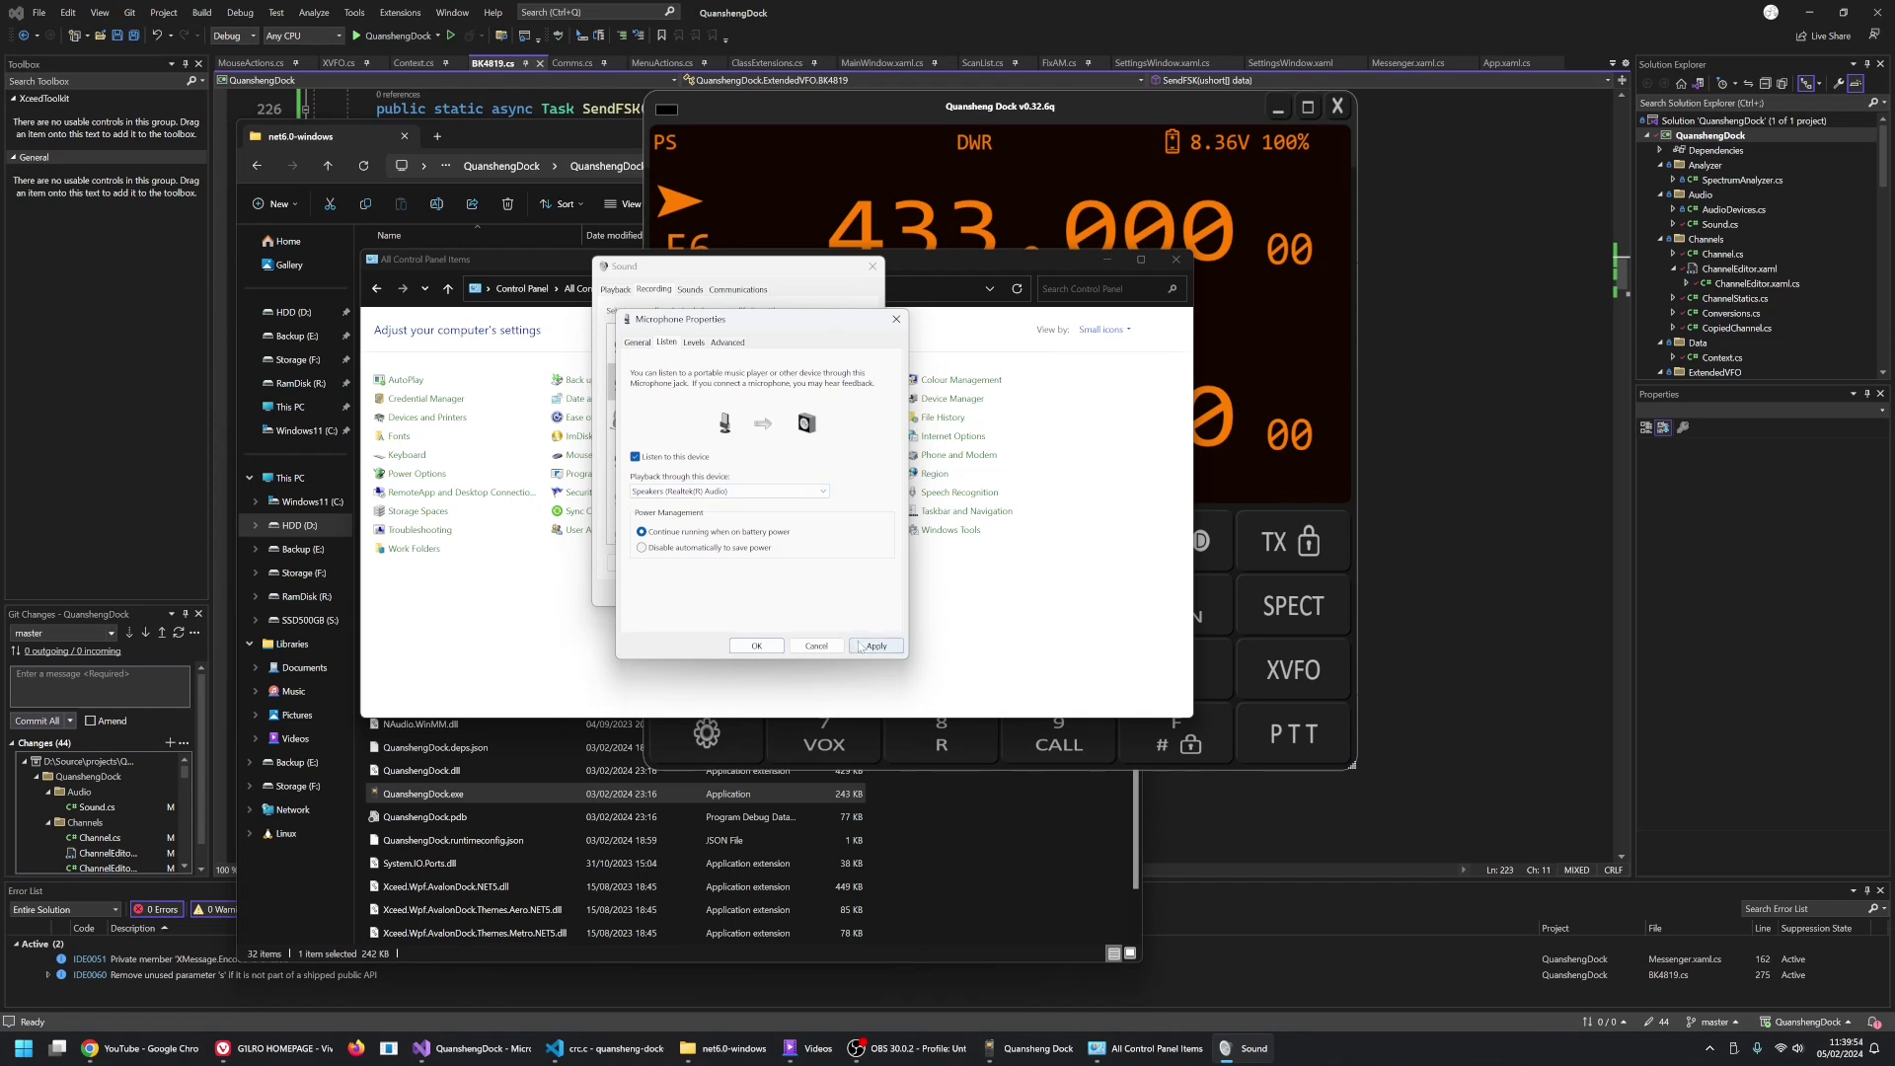
left_click(757, 645)
left_click(732, 592)
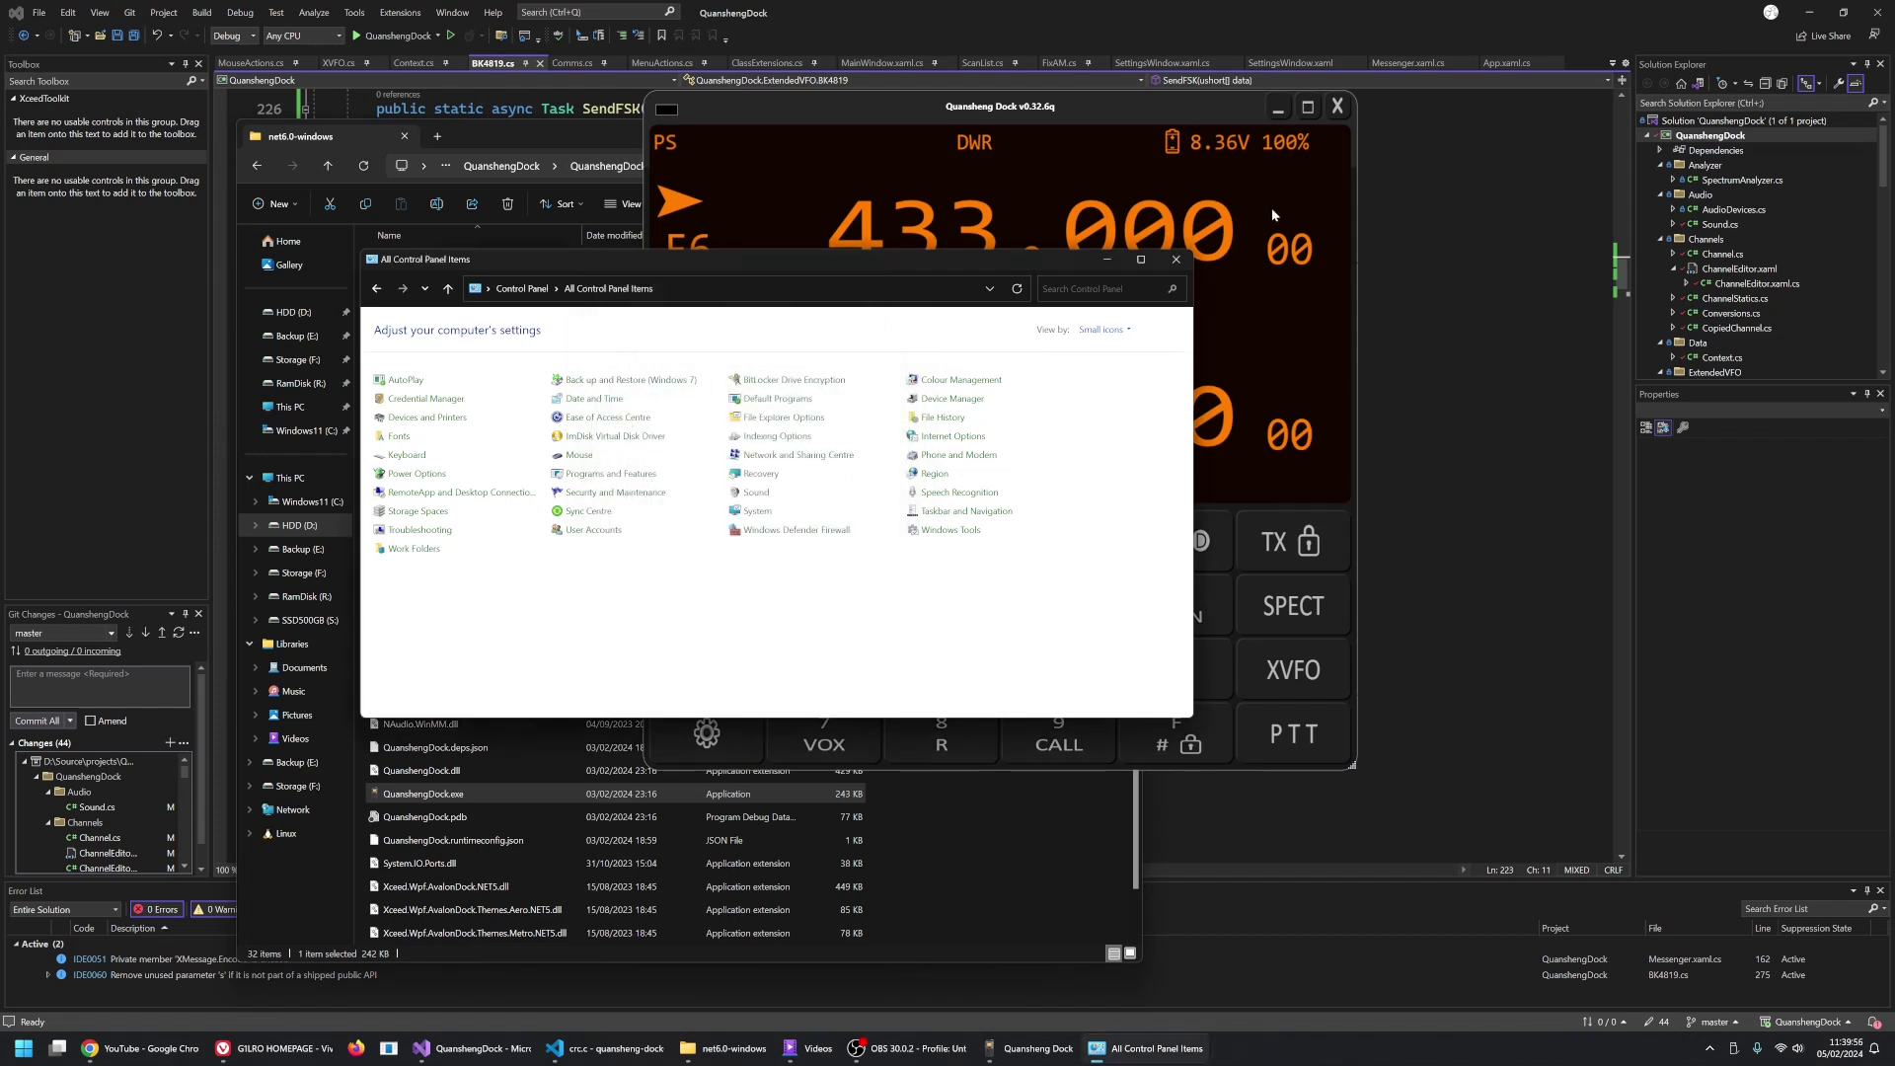
Minimize Control Panel, reposition the Dock window, and toggle SQL open and closed to hear static
left_click(1107, 258)
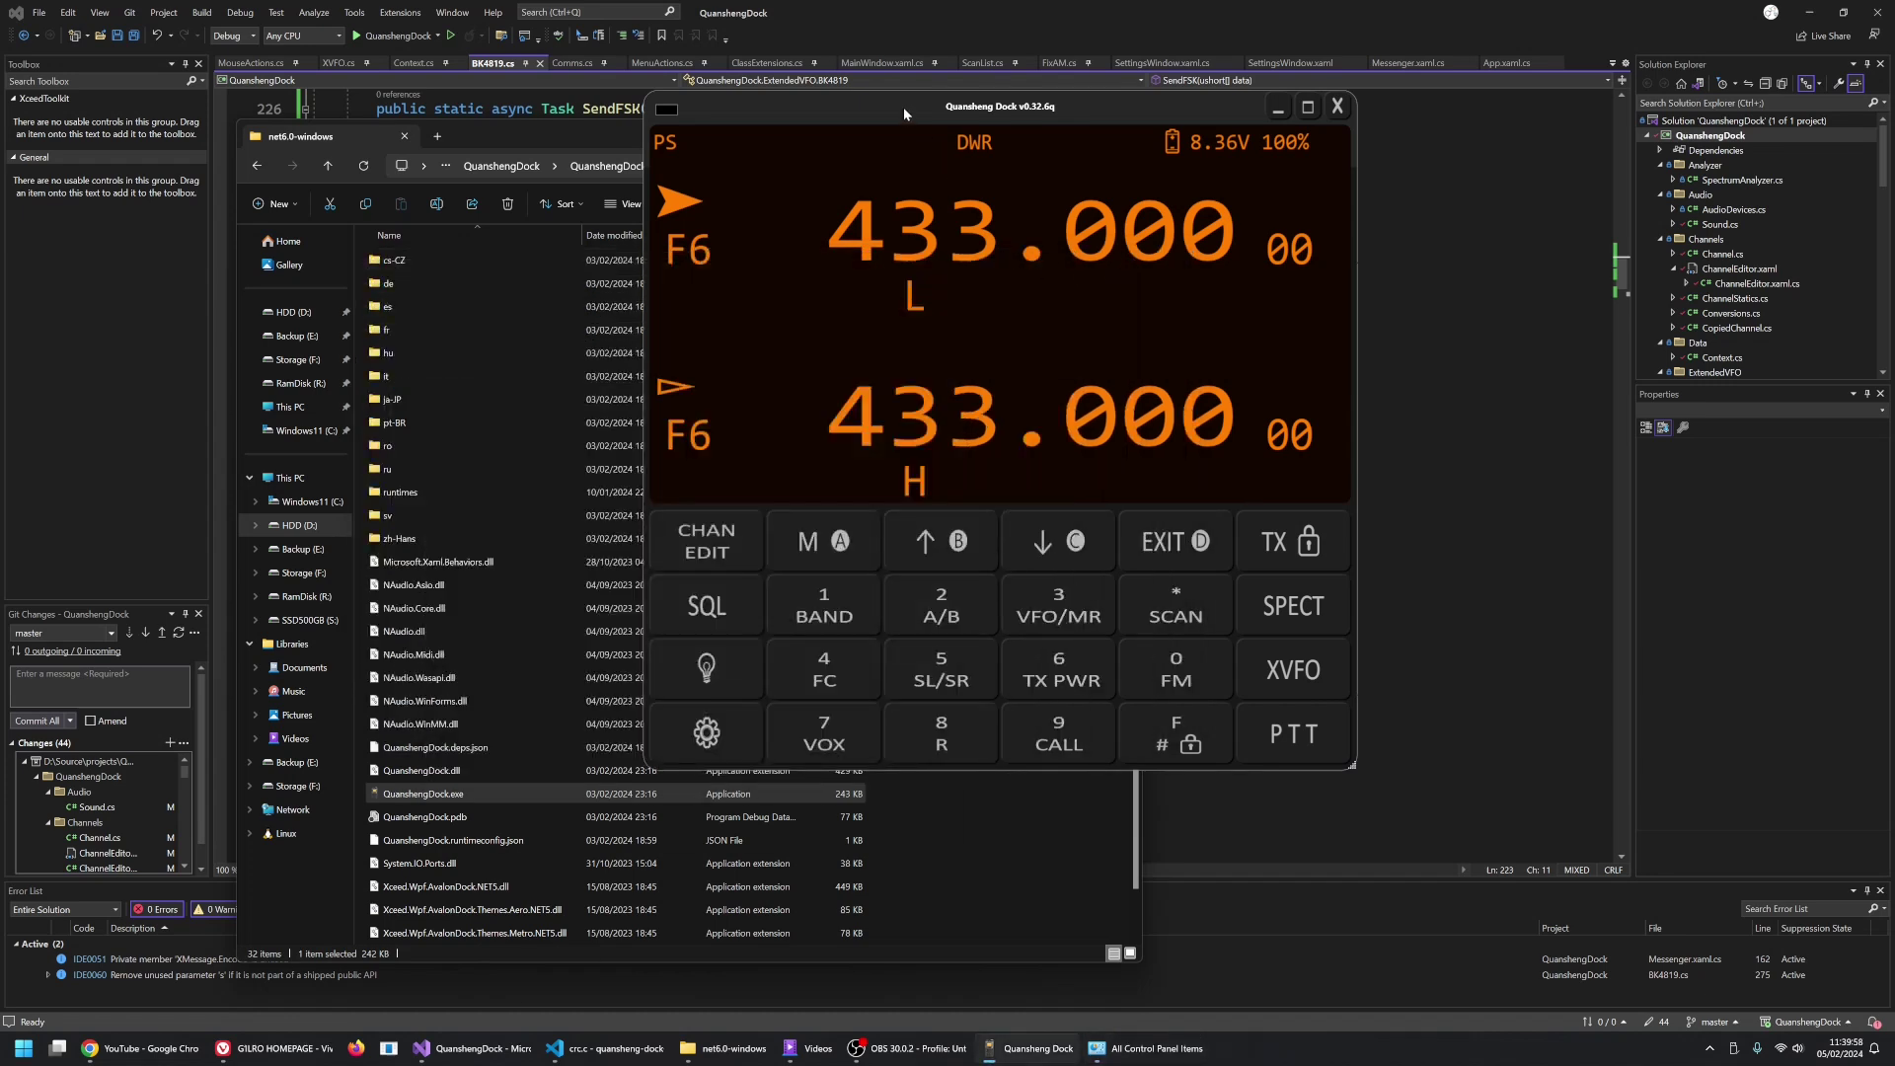
left_click_drag(903, 107, 631, 163)
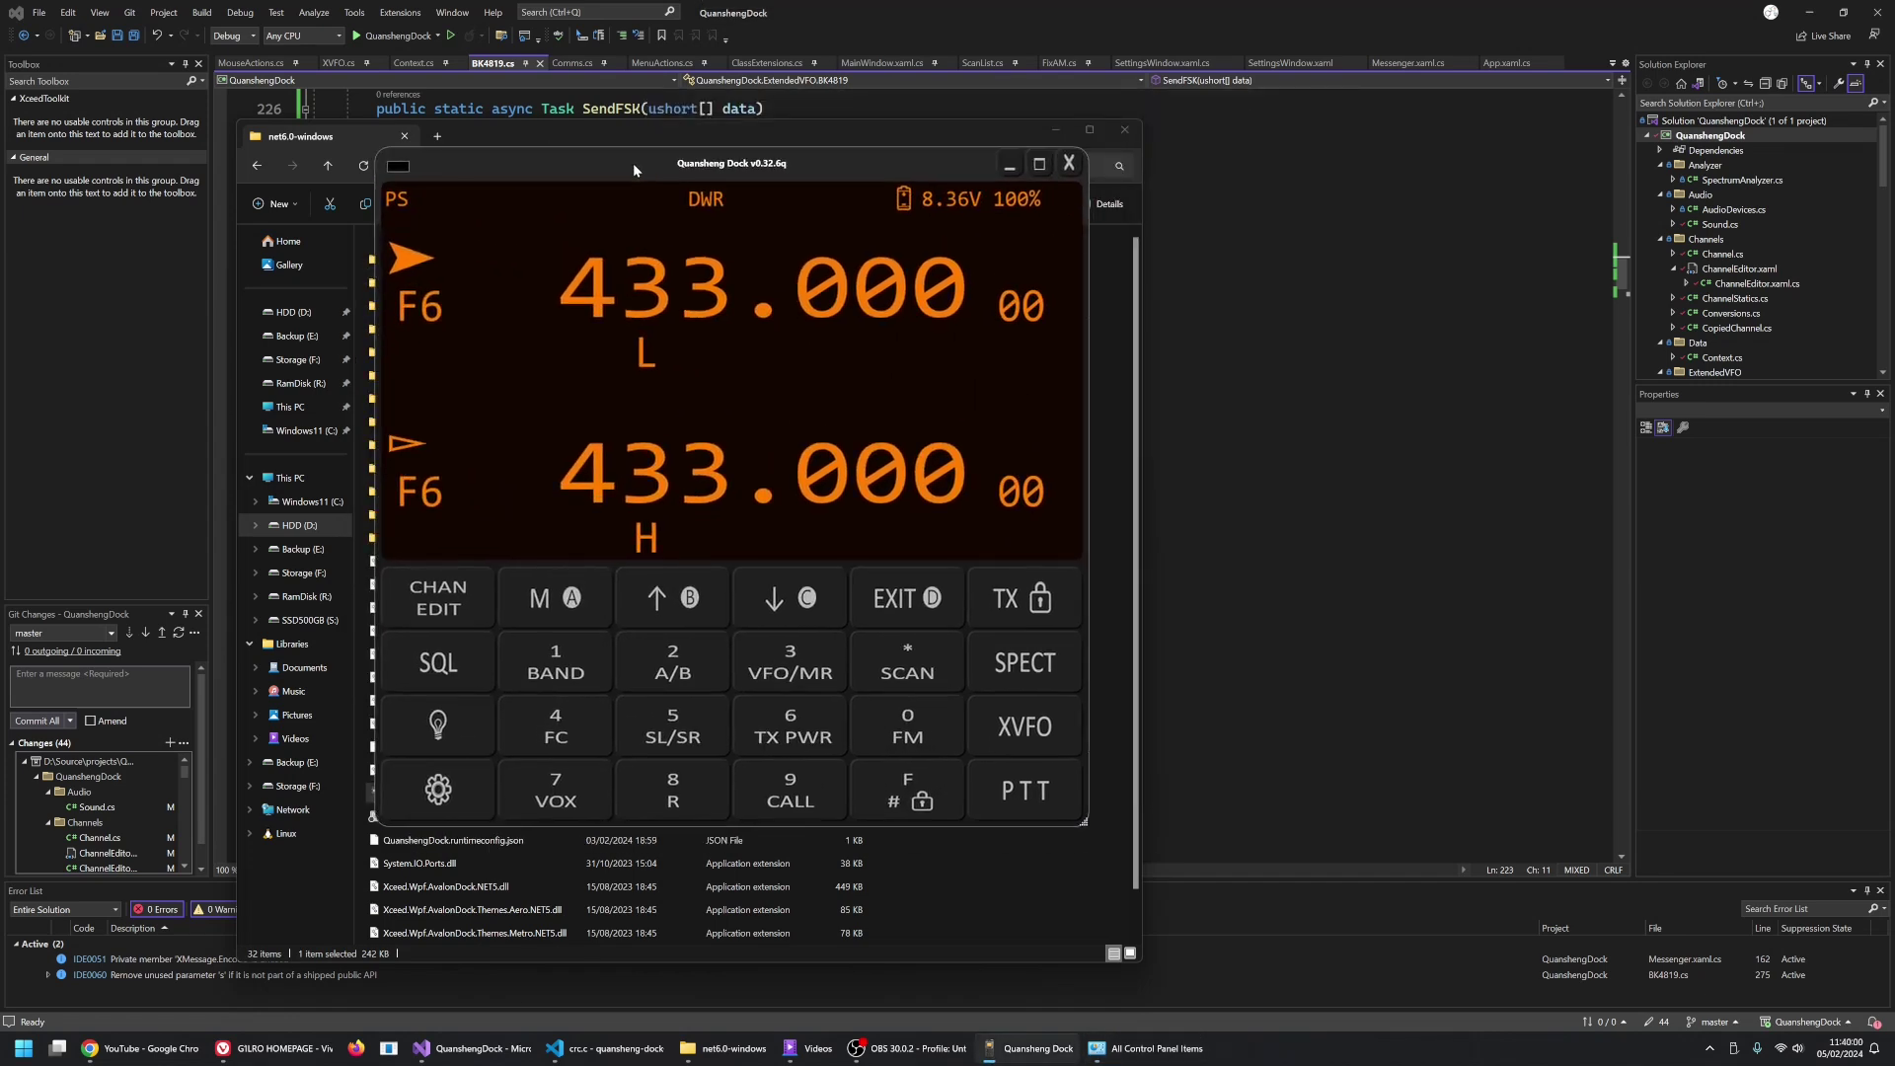
left_click(454, 659)
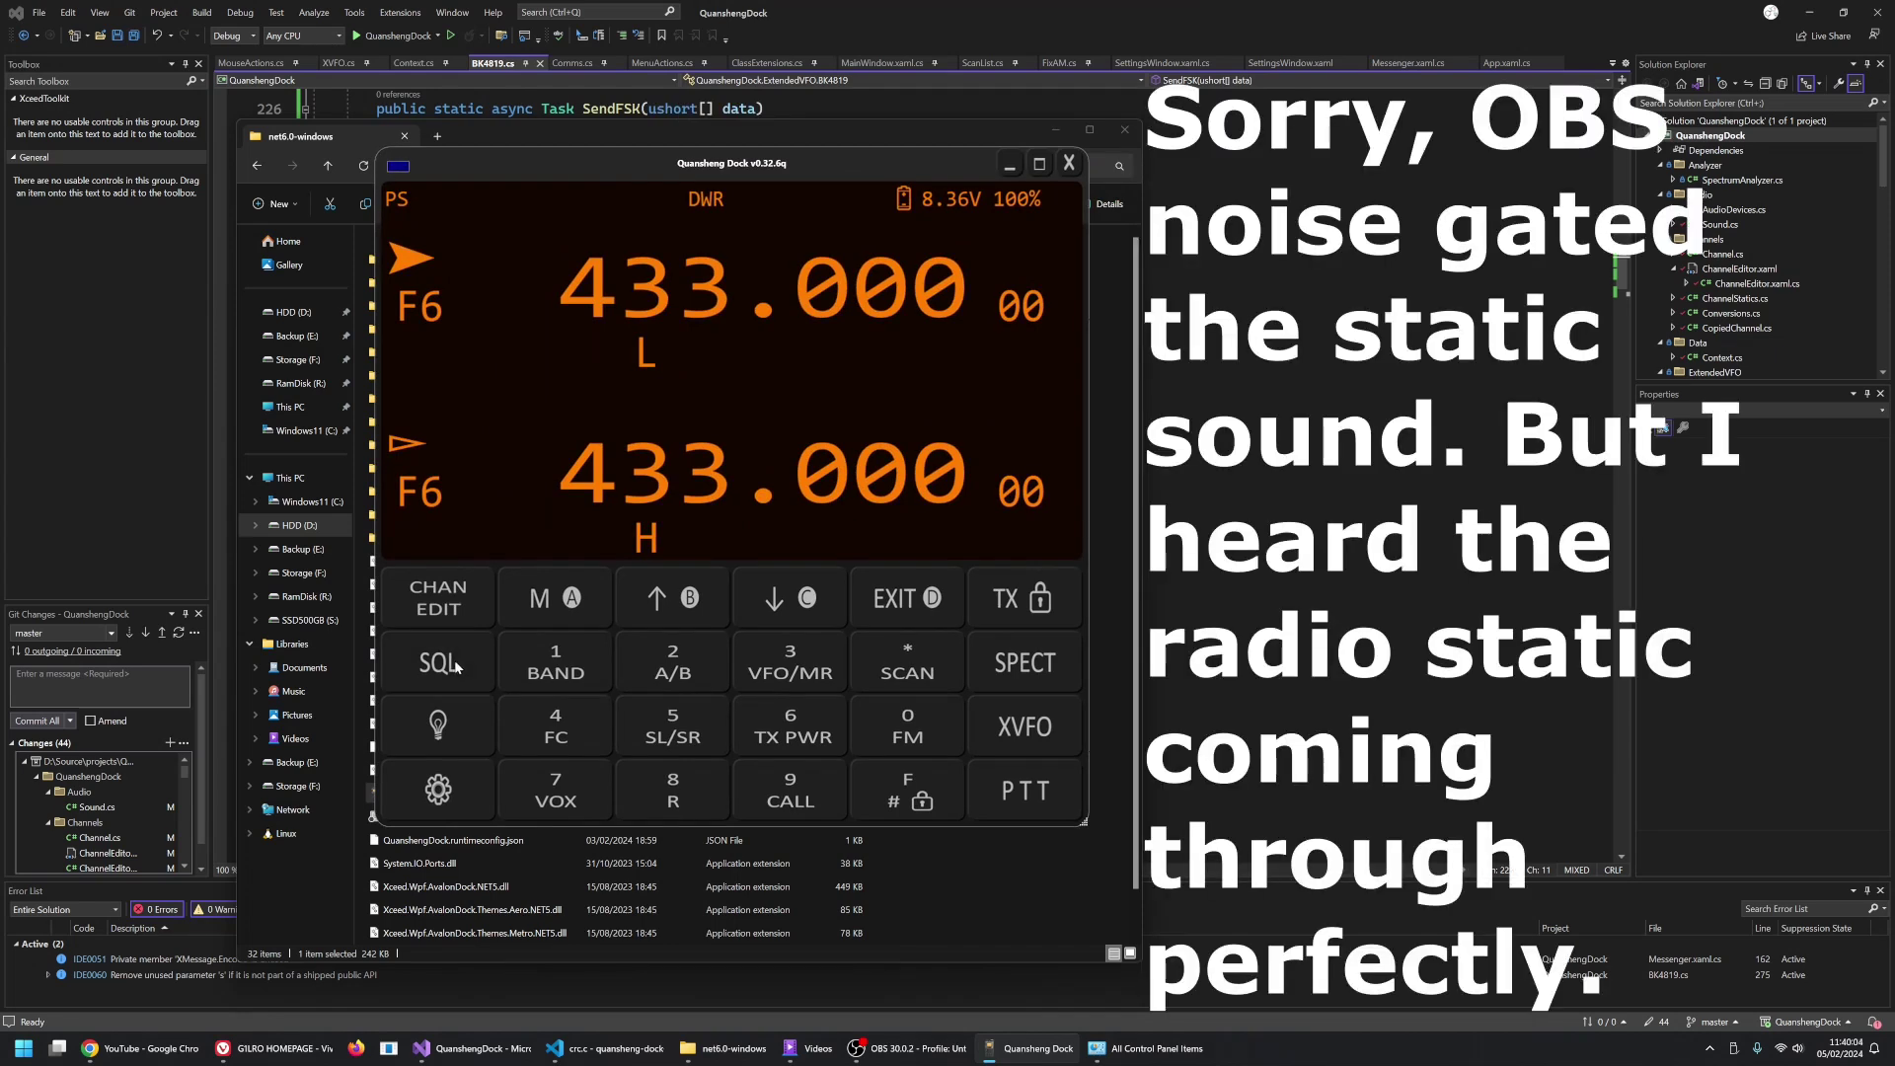
left_click(454, 666)
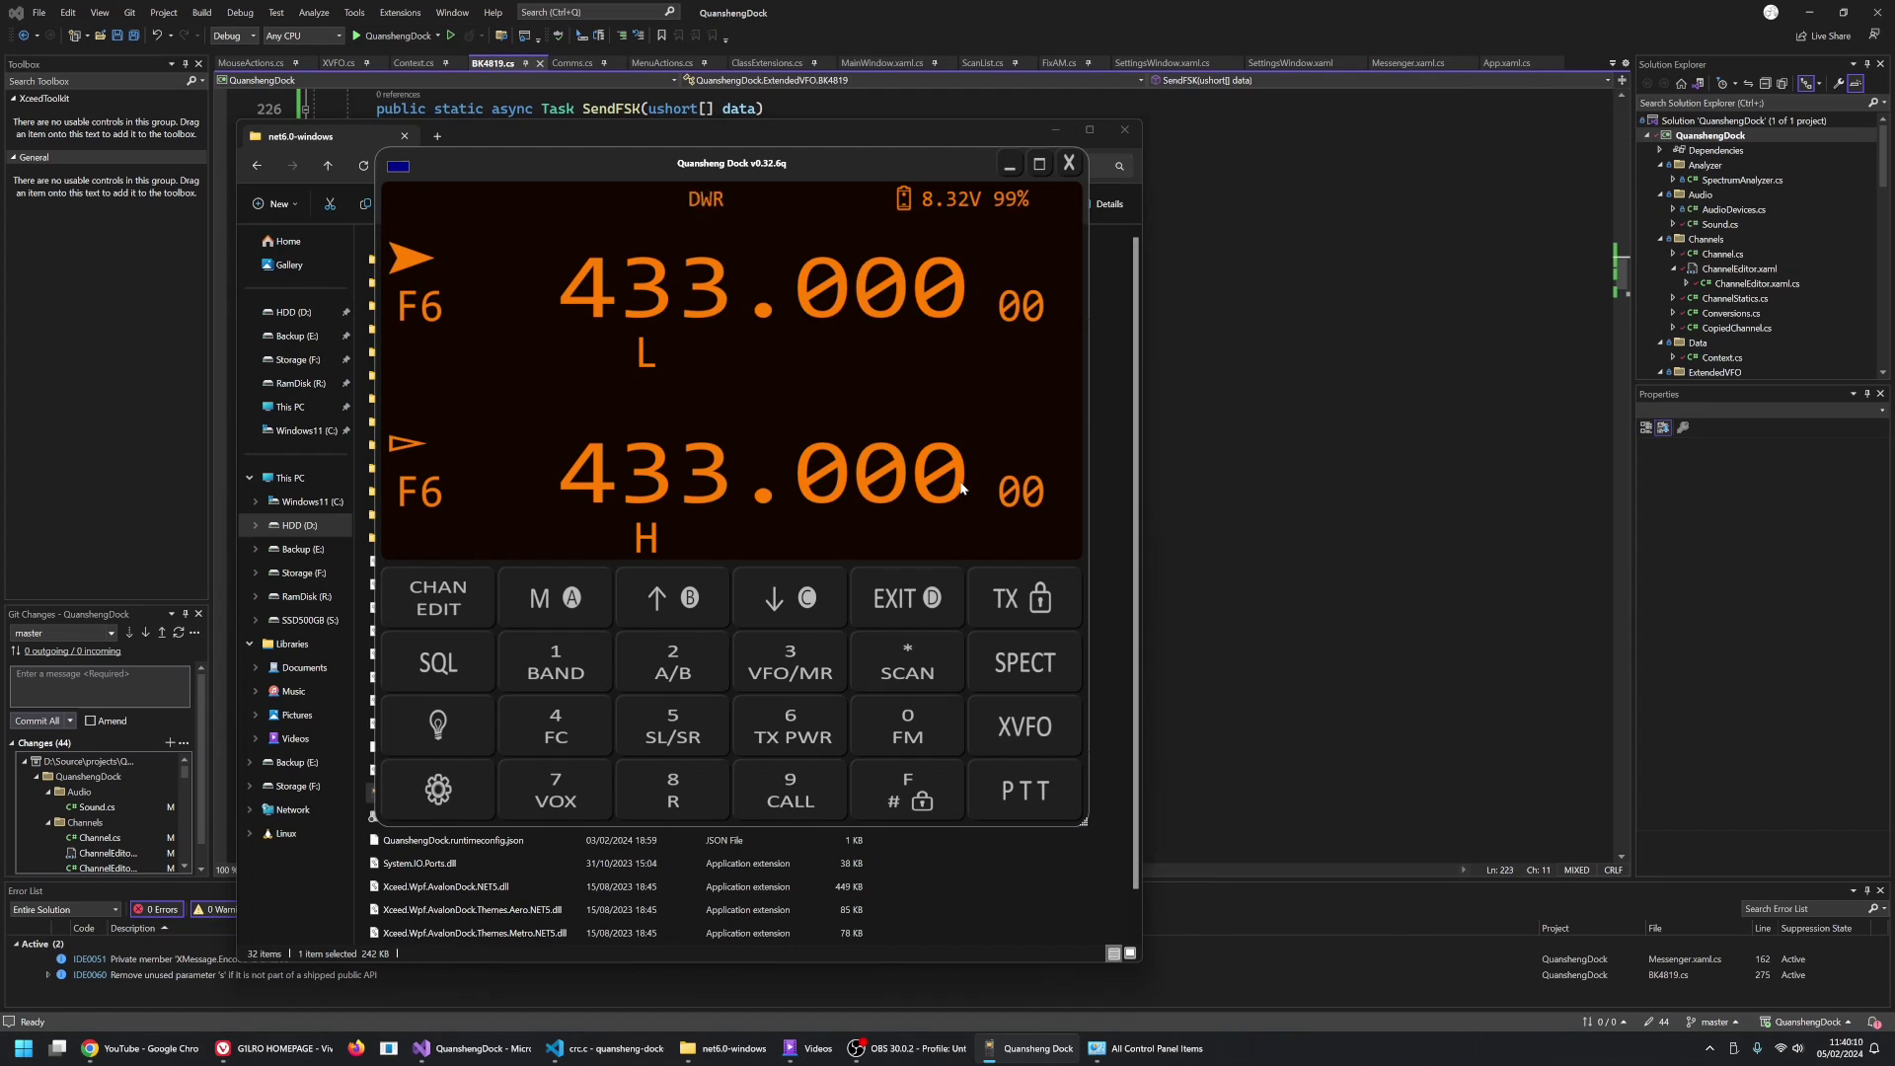
left_click(1006, 720)
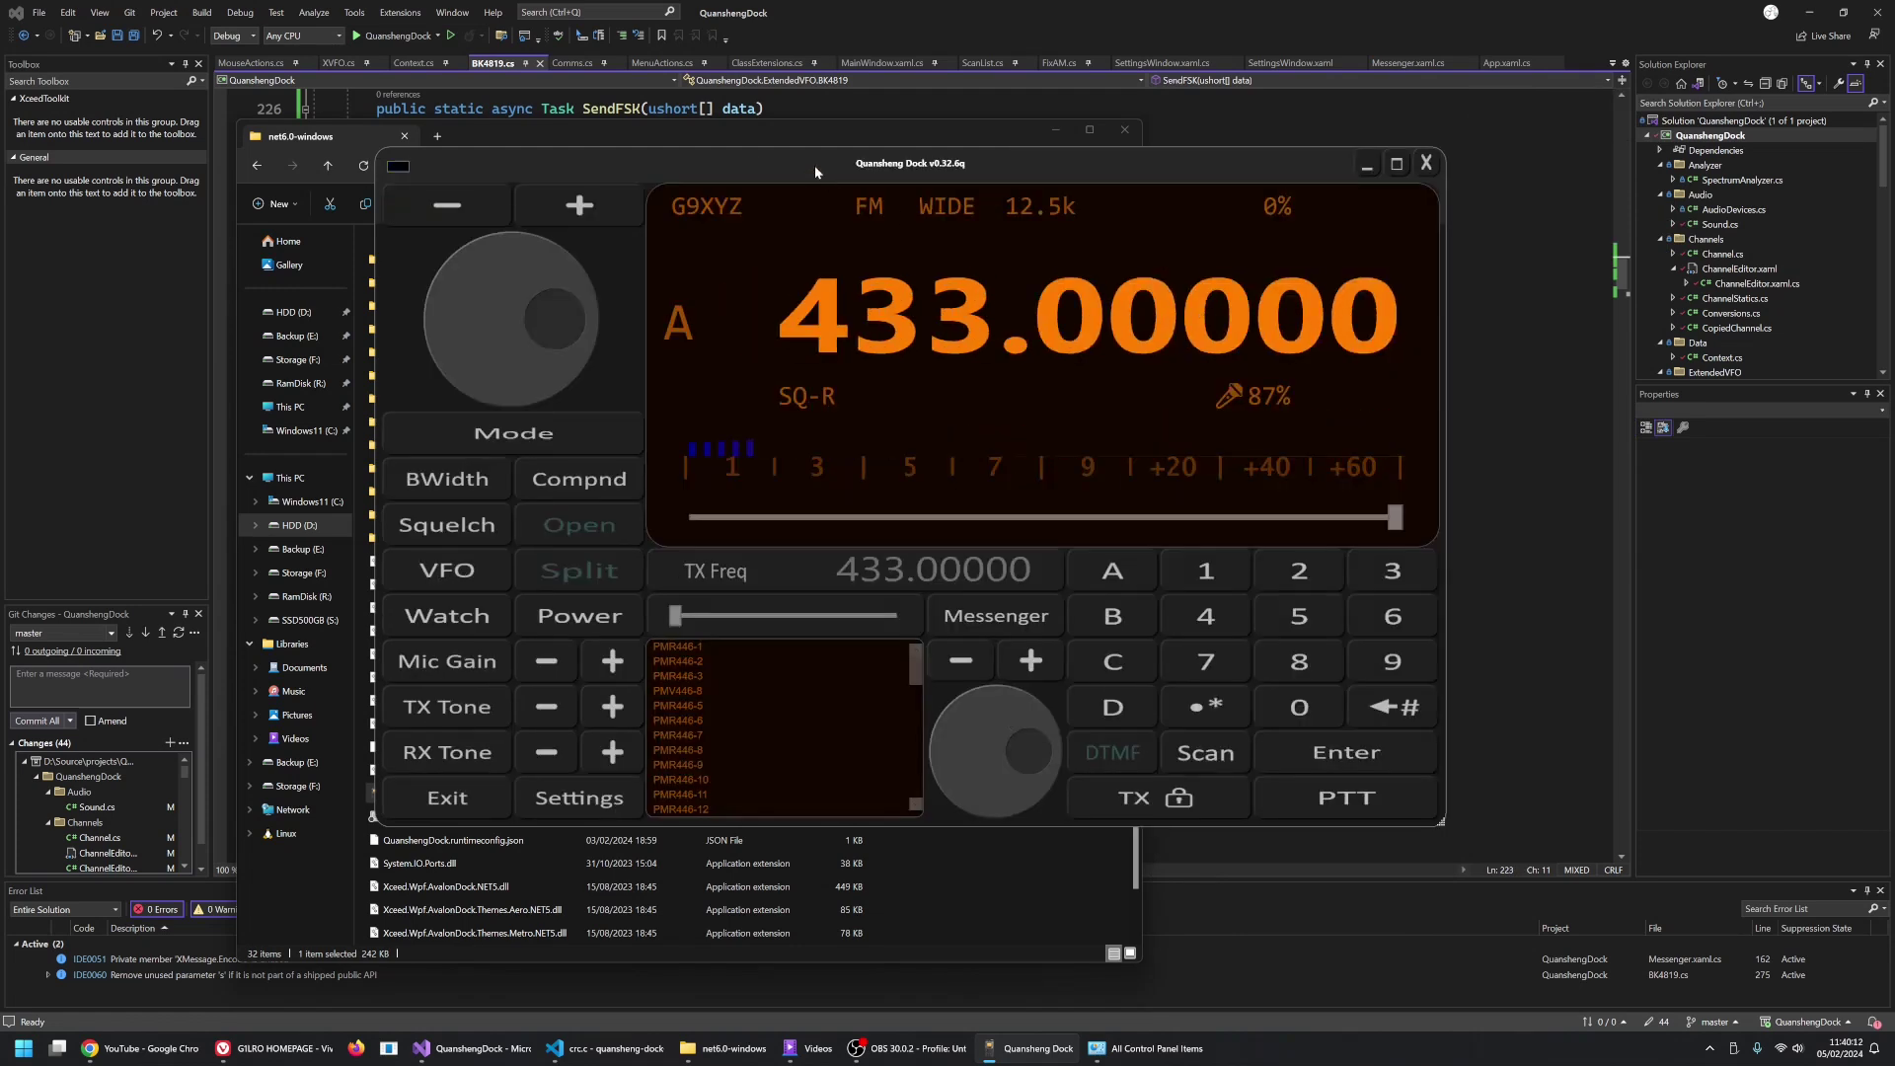
left_click_drag(814, 164, 710, 136)
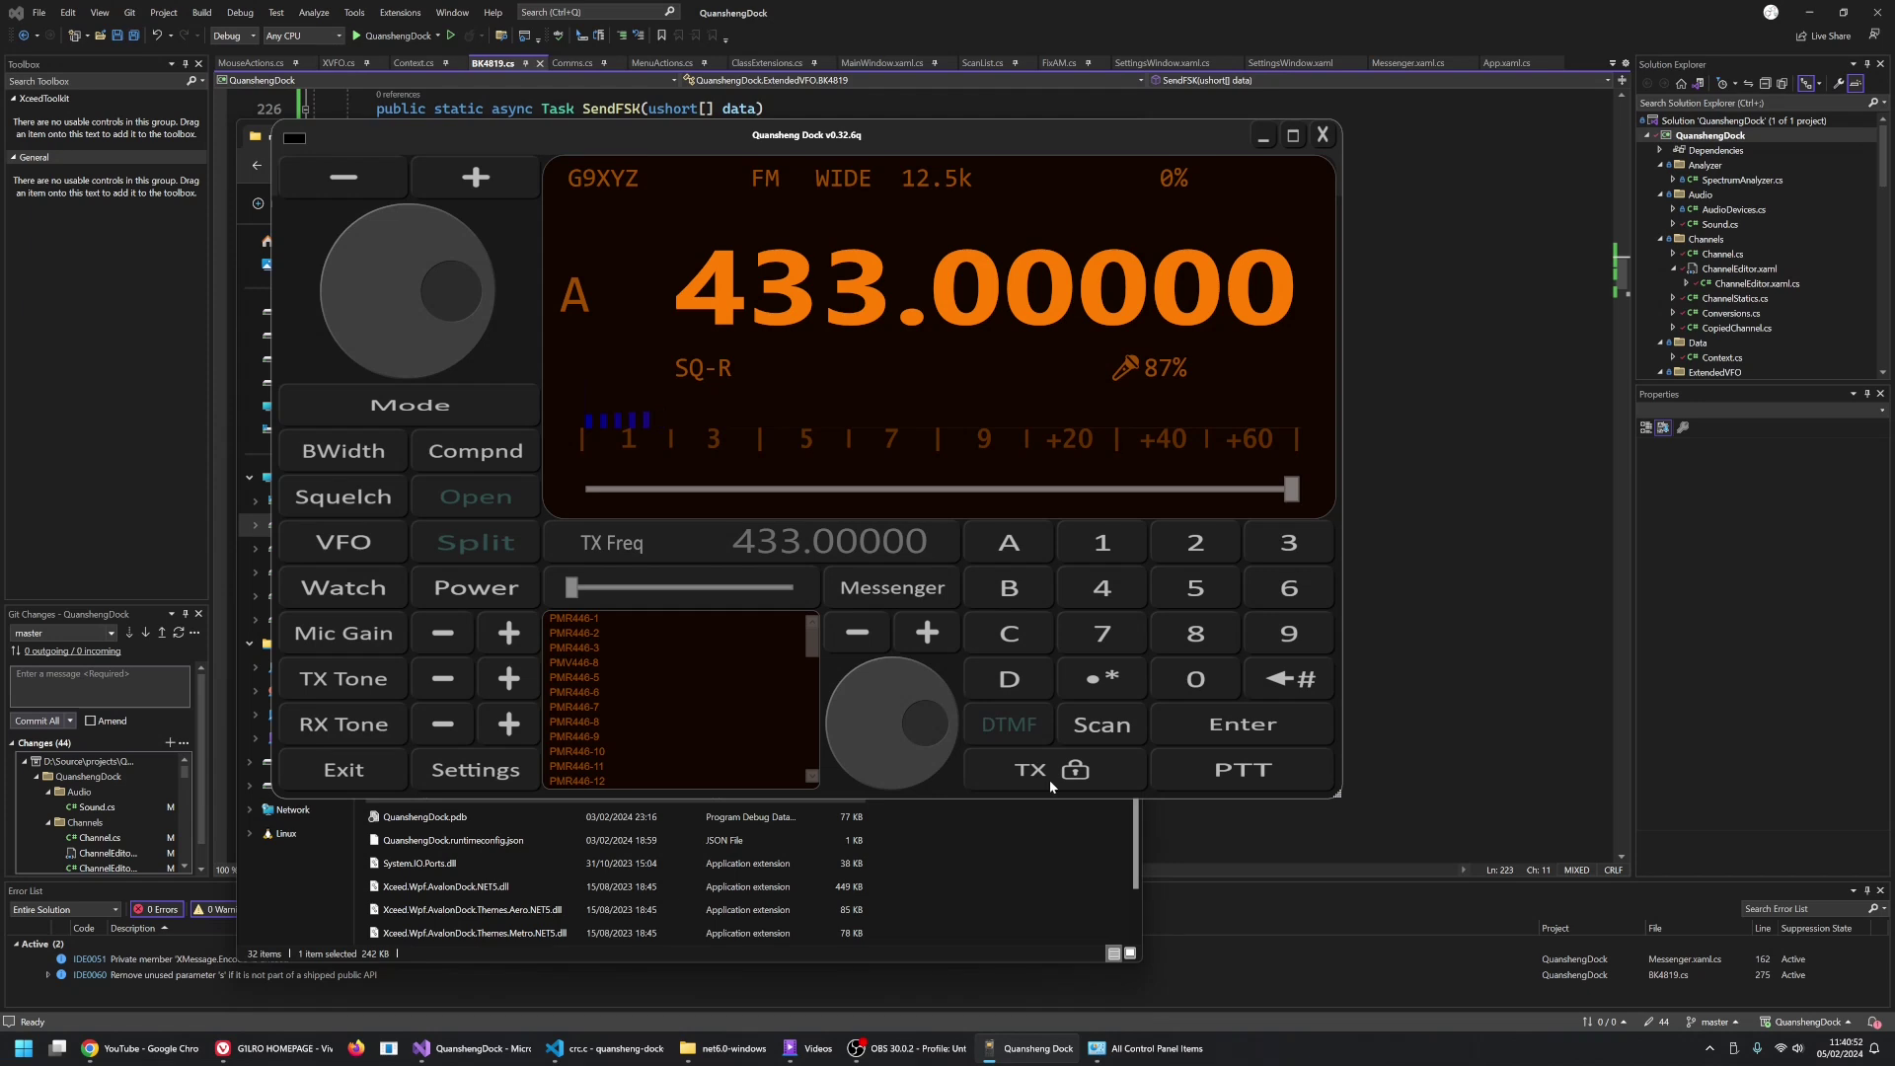
Unlock TX and key PTT on and off twice for test transmissions on 433.00000
left_click(1076, 774)
left_click(1246, 774)
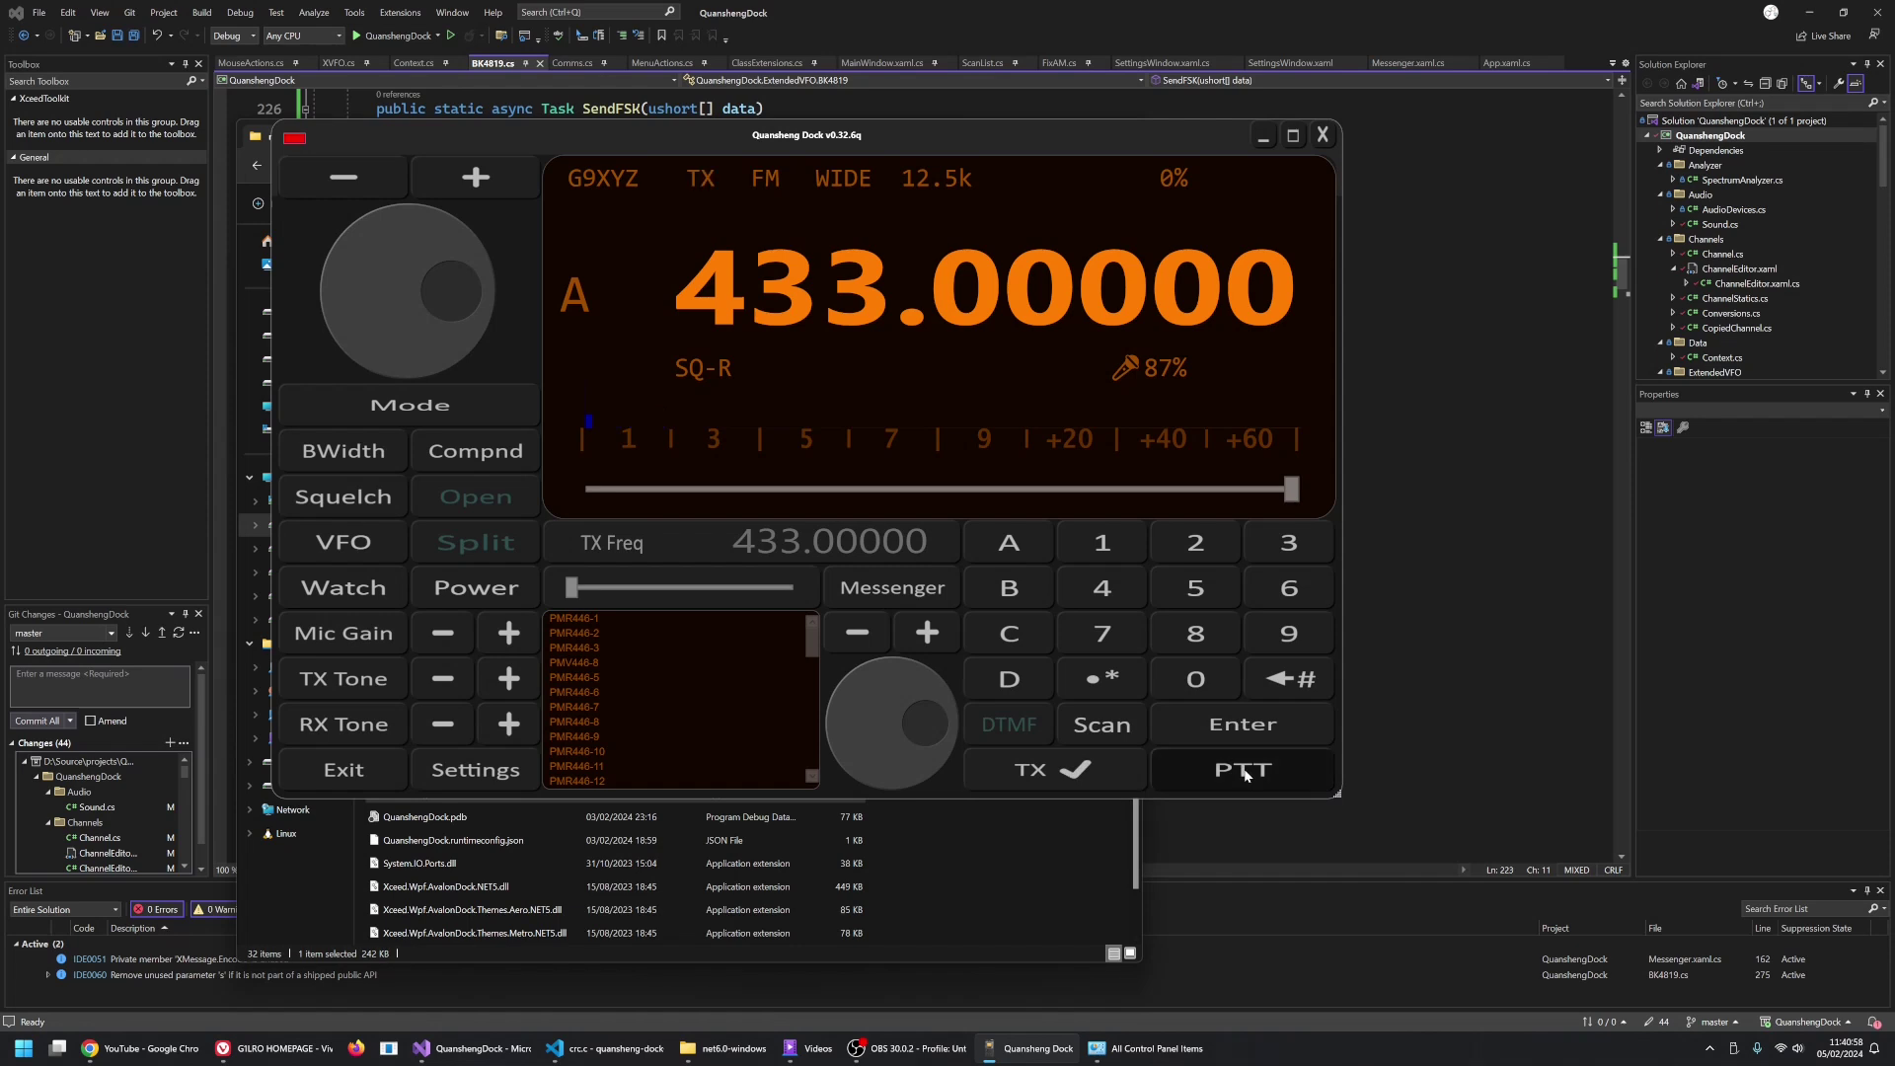
left_click(1246, 774)
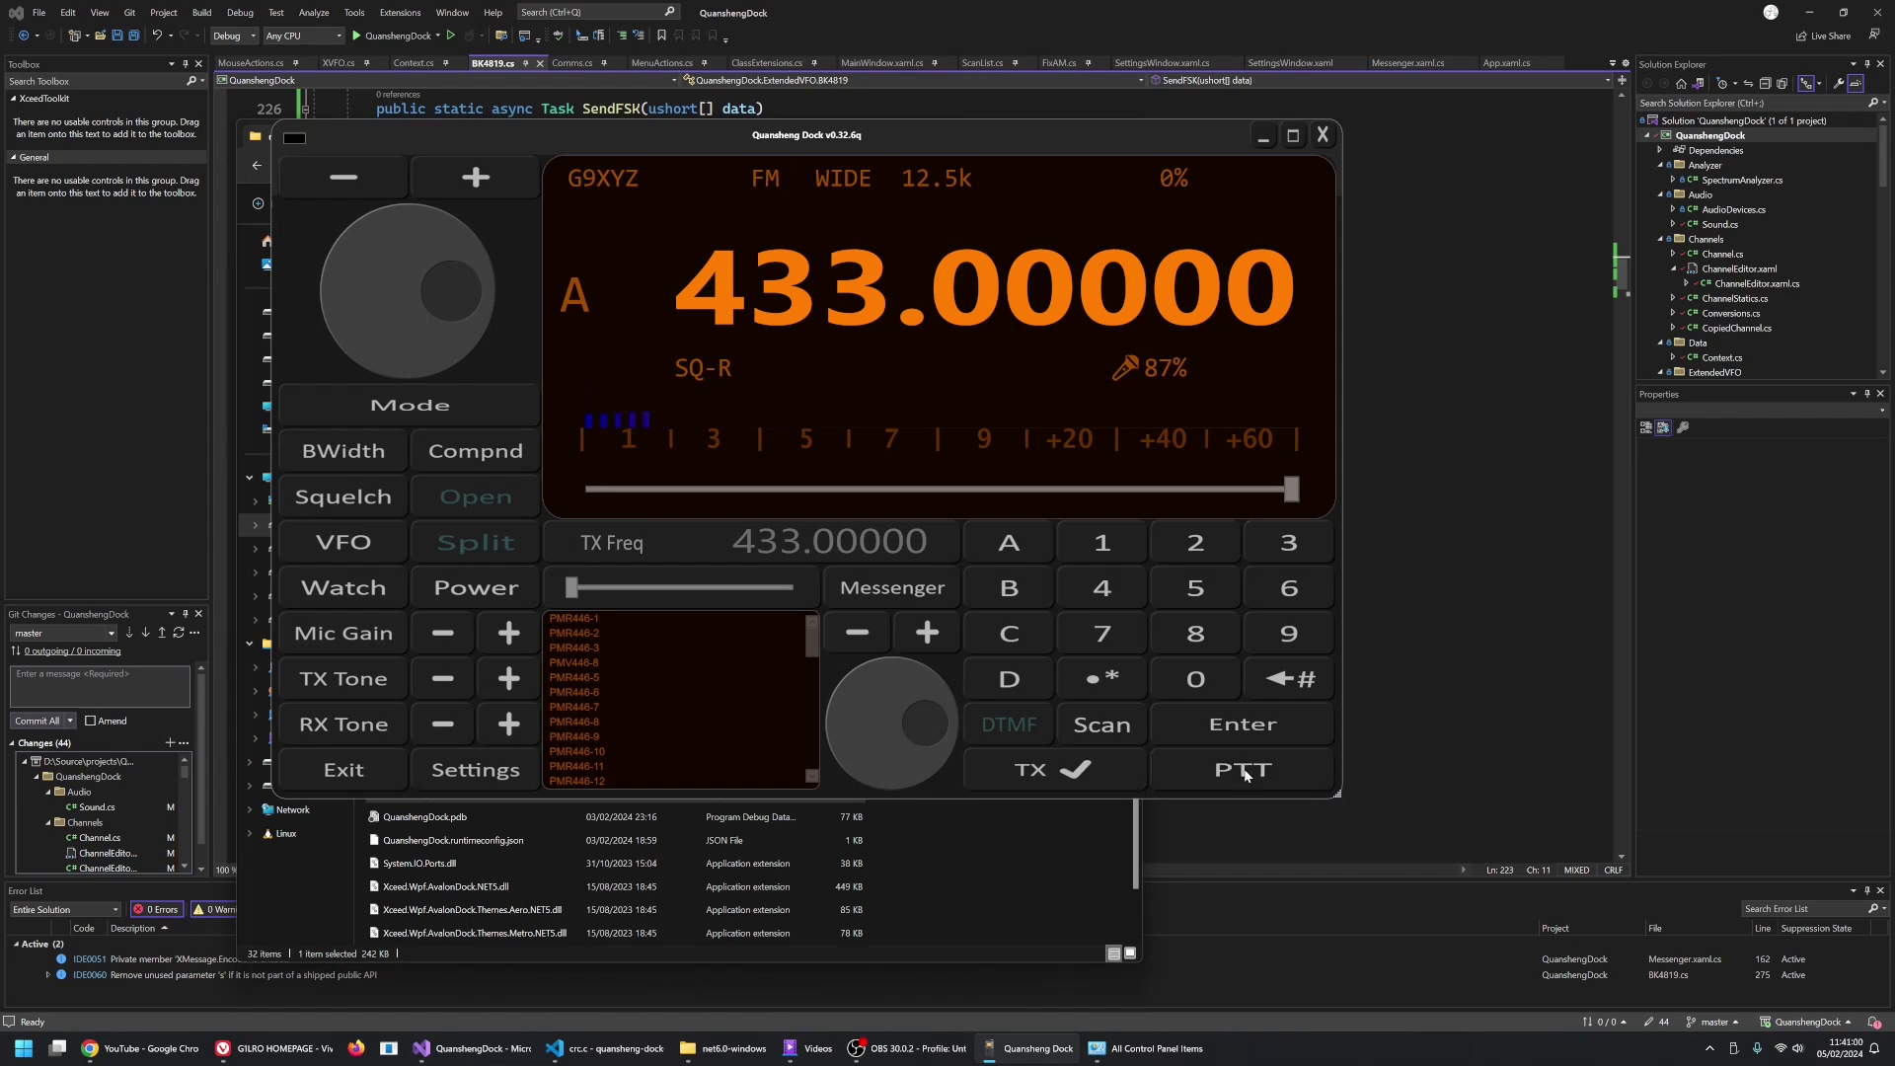
left_click(1245, 774)
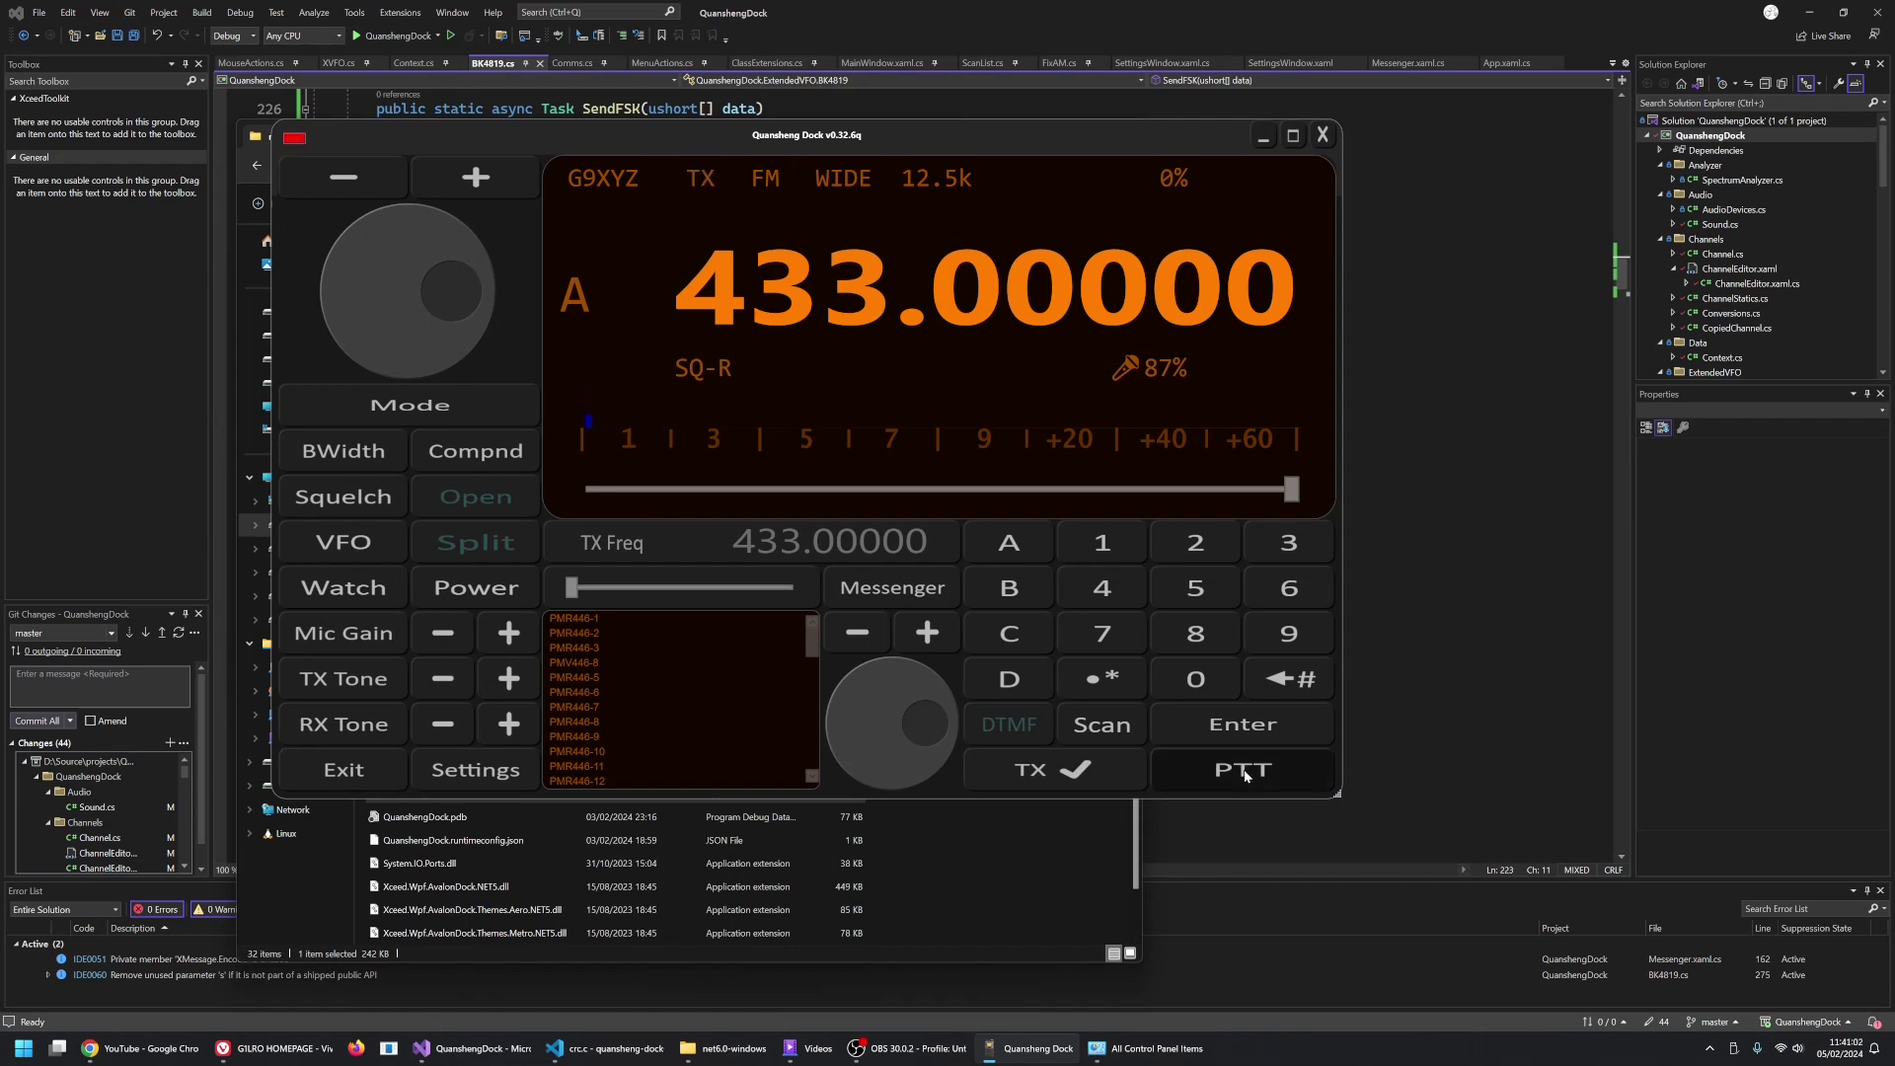
left_click(1246, 776)
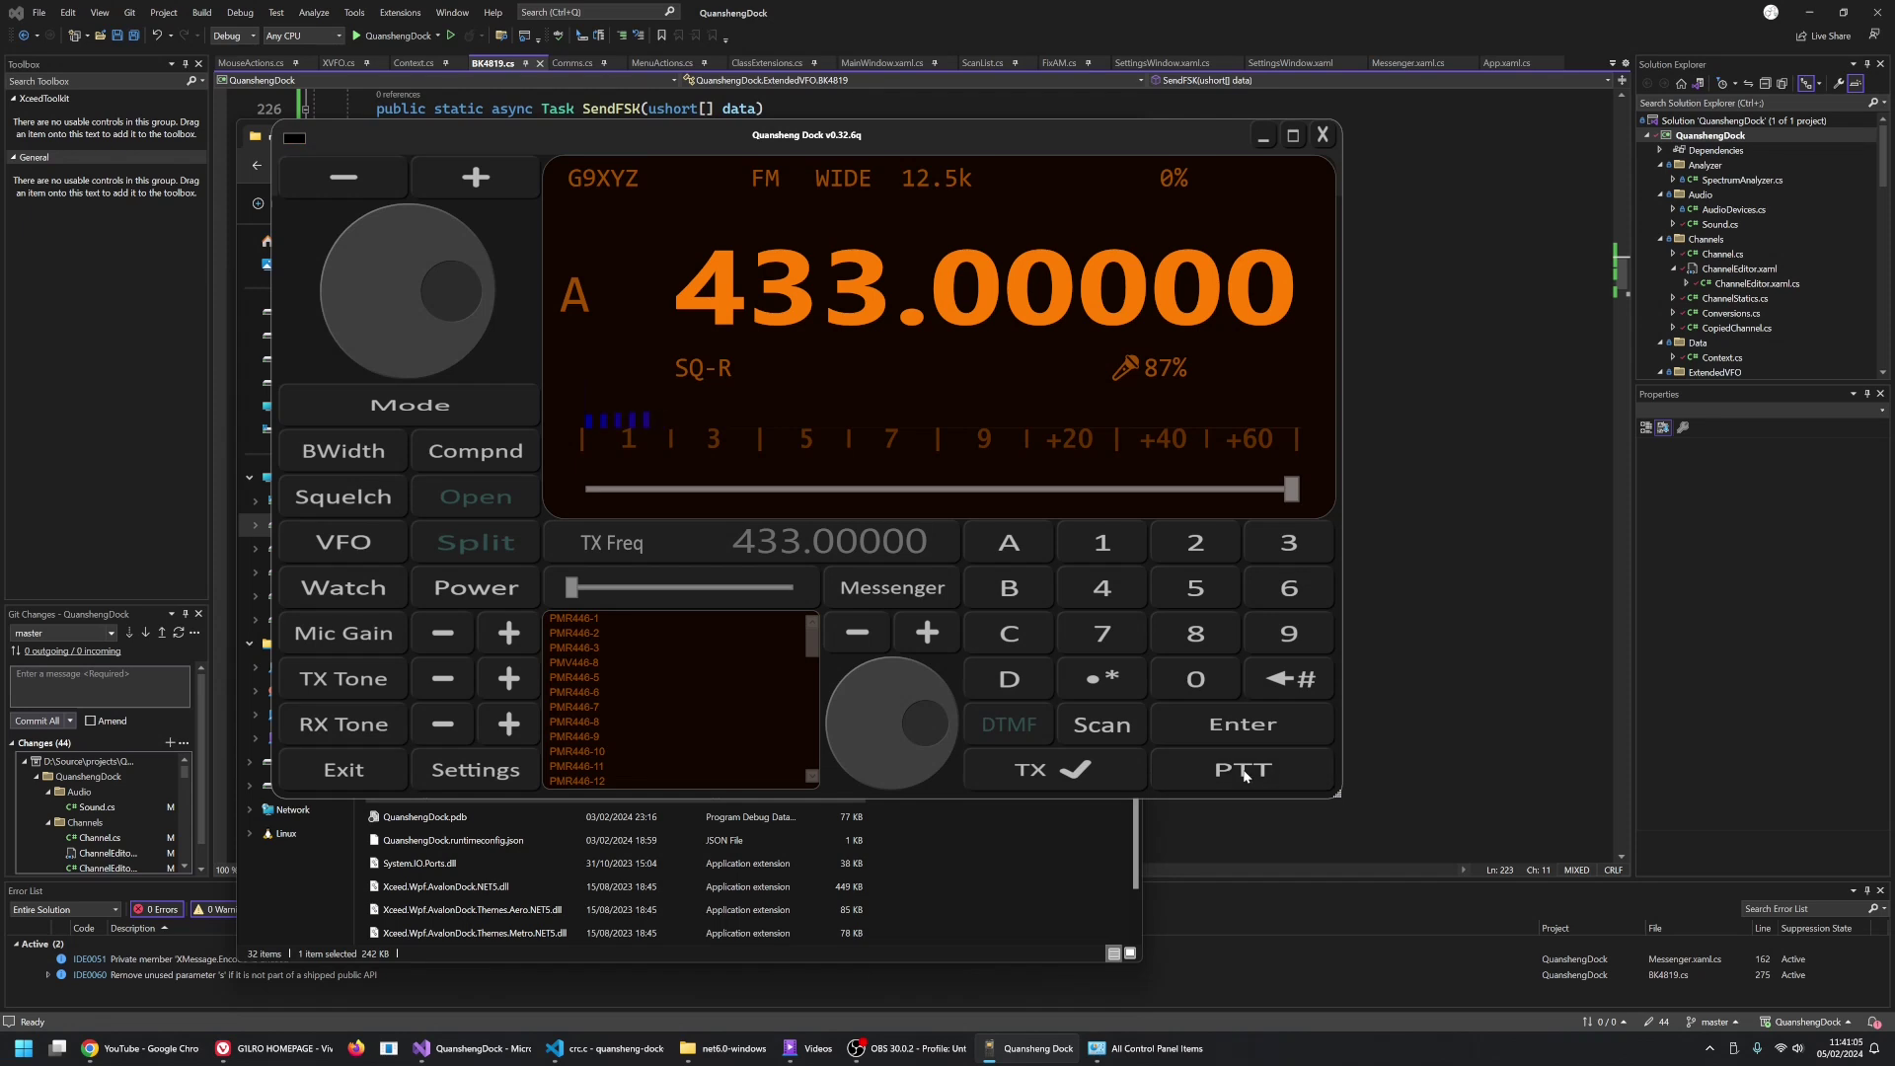